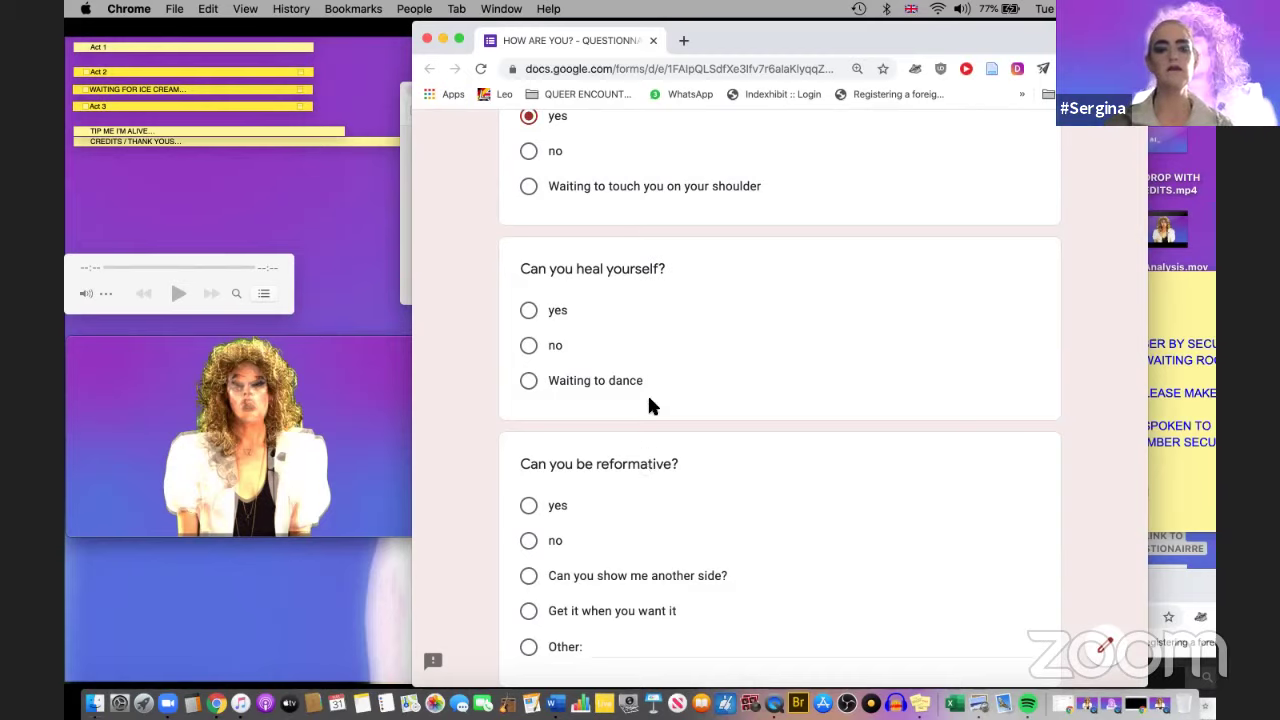
Step: Answer "Can you heal yourself?" with "Waiting to dance" and "Can you be reformative?" with "Can you show me another side?"
{"action": "left_click", "coordinate": [528, 380]}
{"action": "scroll", "coordinate": [638, 428], "scroll_direction": "down", "scroll_amount": 1}
{"action": "scroll", "coordinate": [637, 424], "scroll_direction": "down", "scroll_amount": 1}
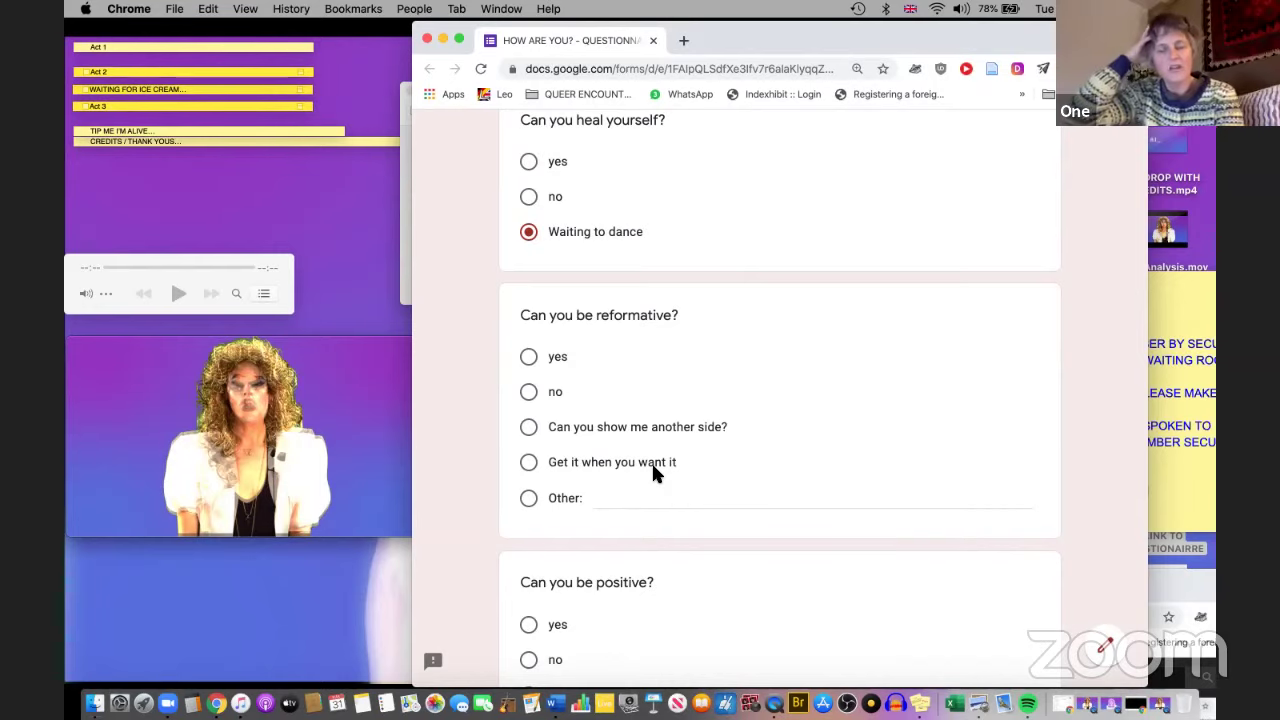
{"action": "left_click", "coordinate": [620, 427]}
Step: Answer yes to both "Can you be positive?" and "Can you be hopeful?"
{"action": "scroll", "coordinate": [624, 458], "scroll_direction": "down", "scroll_amount": 5}
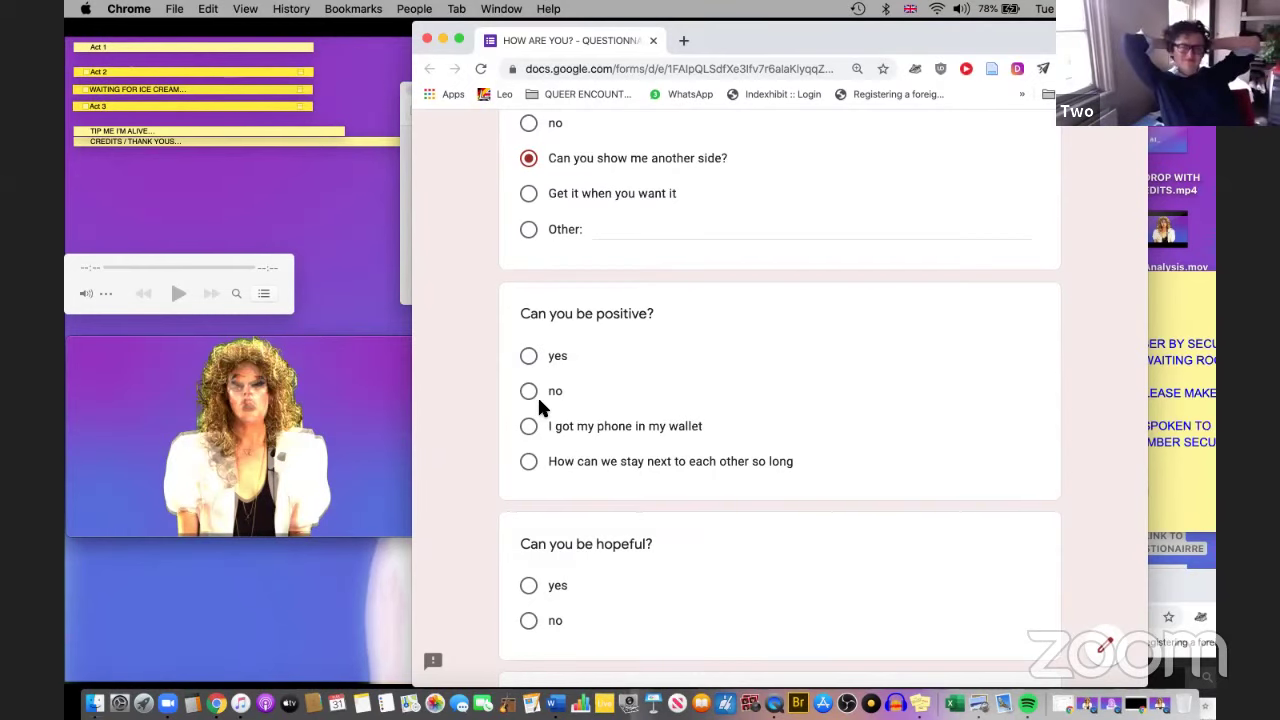
{"action": "left_click", "coordinate": [529, 358]}
{"action": "scroll", "coordinate": [589, 420], "scroll_direction": "down", "scroll_amount": 5}
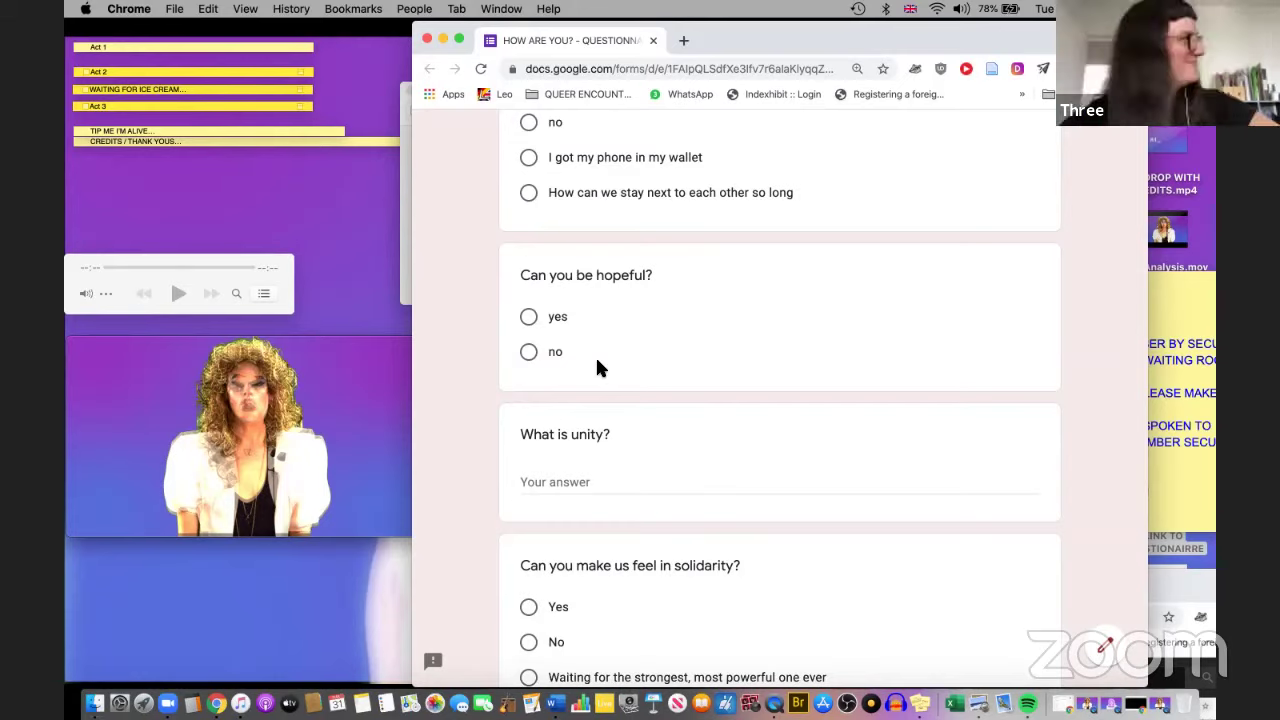
{"action": "left_click", "coordinate": [528, 316]}
Step: Enter "too much" as the answer to "What is unity?"
{"action": "scroll", "coordinate": [607, 383], "scroll_direction": "down", "scroll_amount": 2}
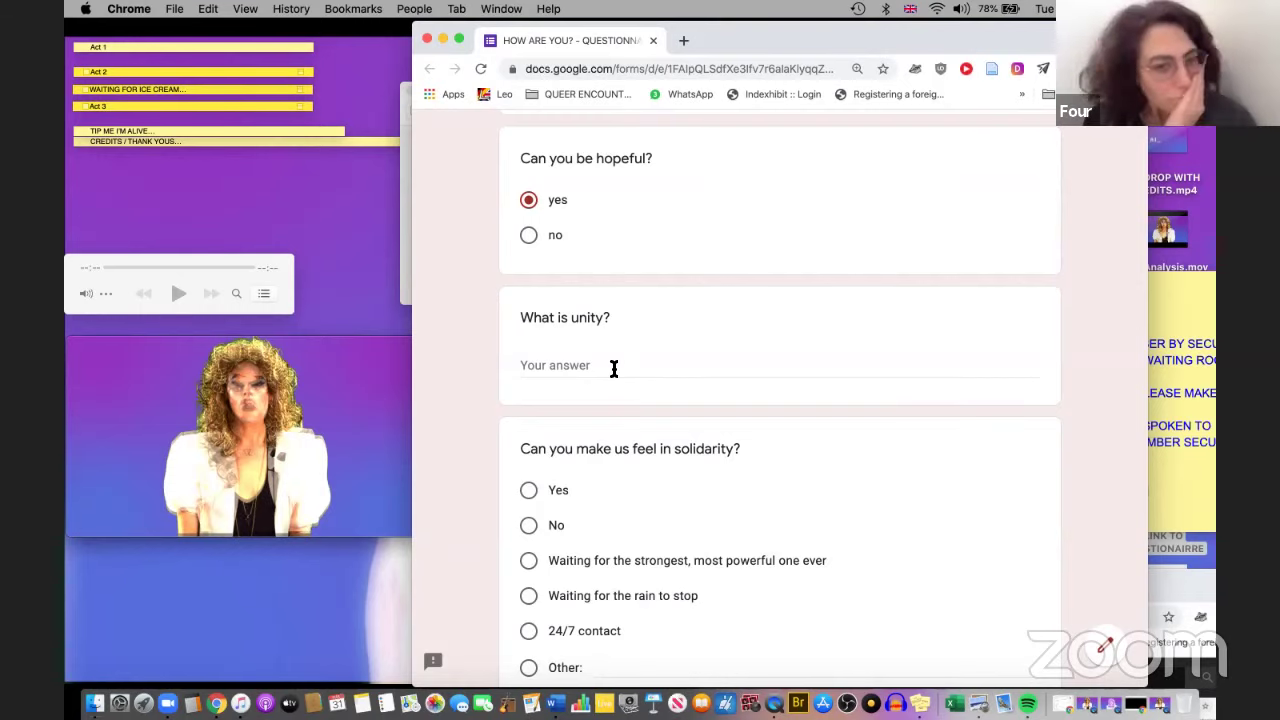
{"action": "left_click", "coordinate": [614, 369]}
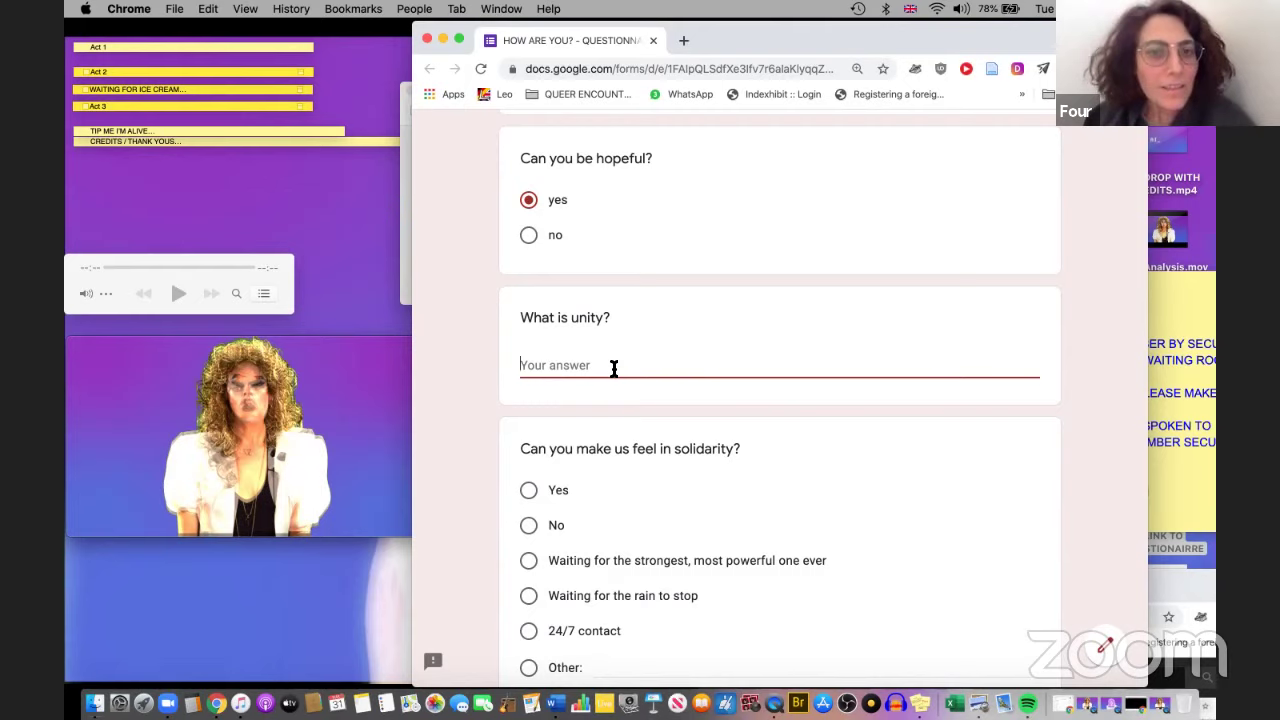
{"action": "type", "text": "too much"}
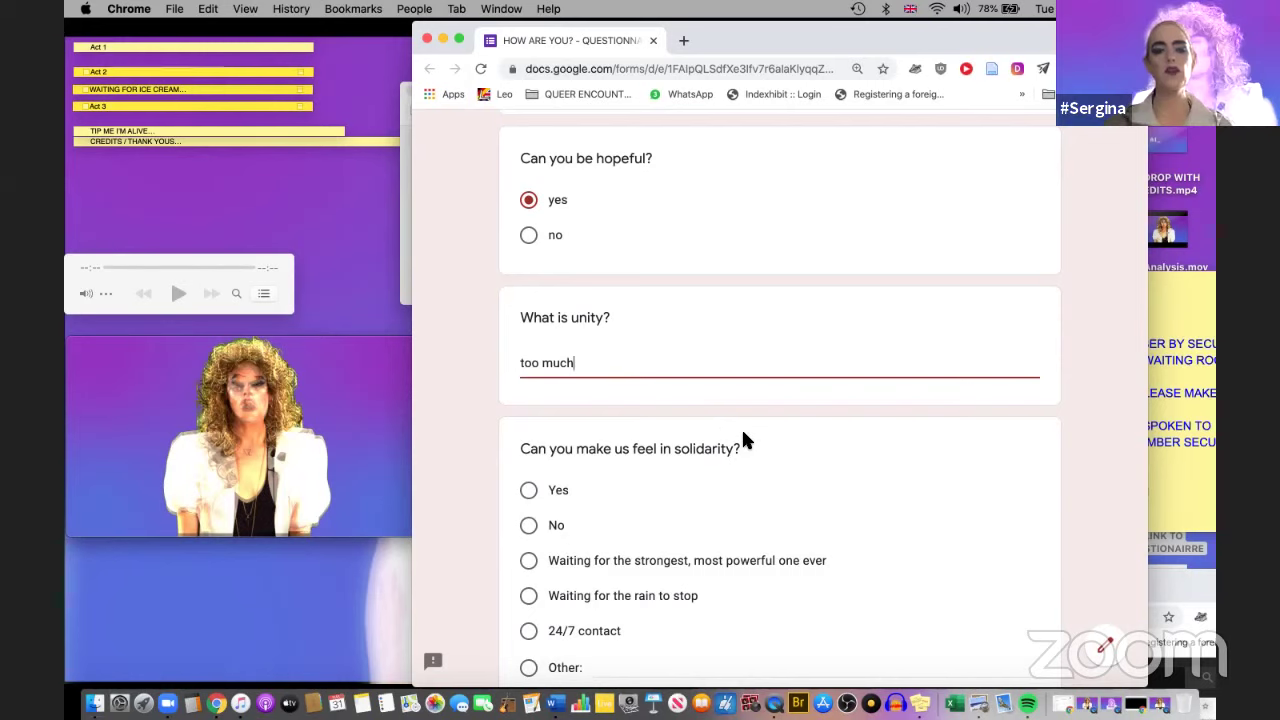
Step: Choose "24/7 contact" as the answer to "Can you make us feel in solidarity?"
{"action": "scroll", "coordinate": [741, 427], "scroll_direction": "down", "scroll_amount": 3}
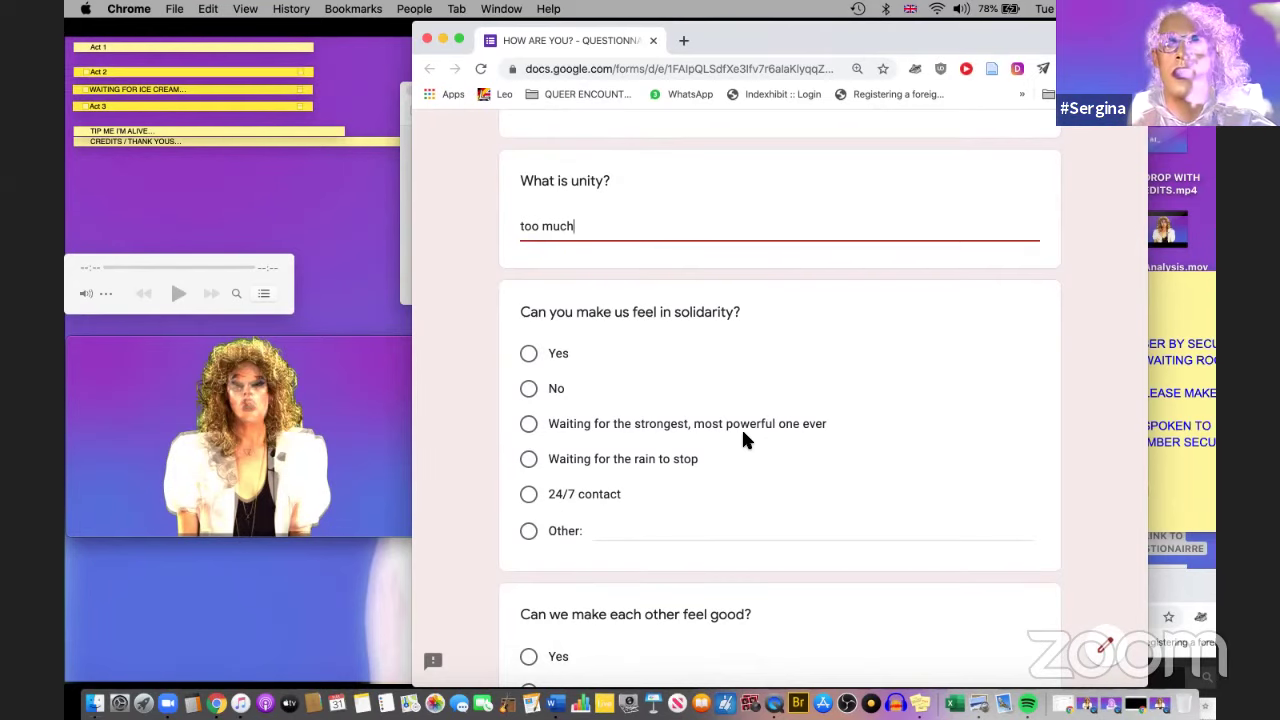
{"action": "scroll", "coordinate": [743, 433], "scroll_direction": "down", "scroll_amount": 1}
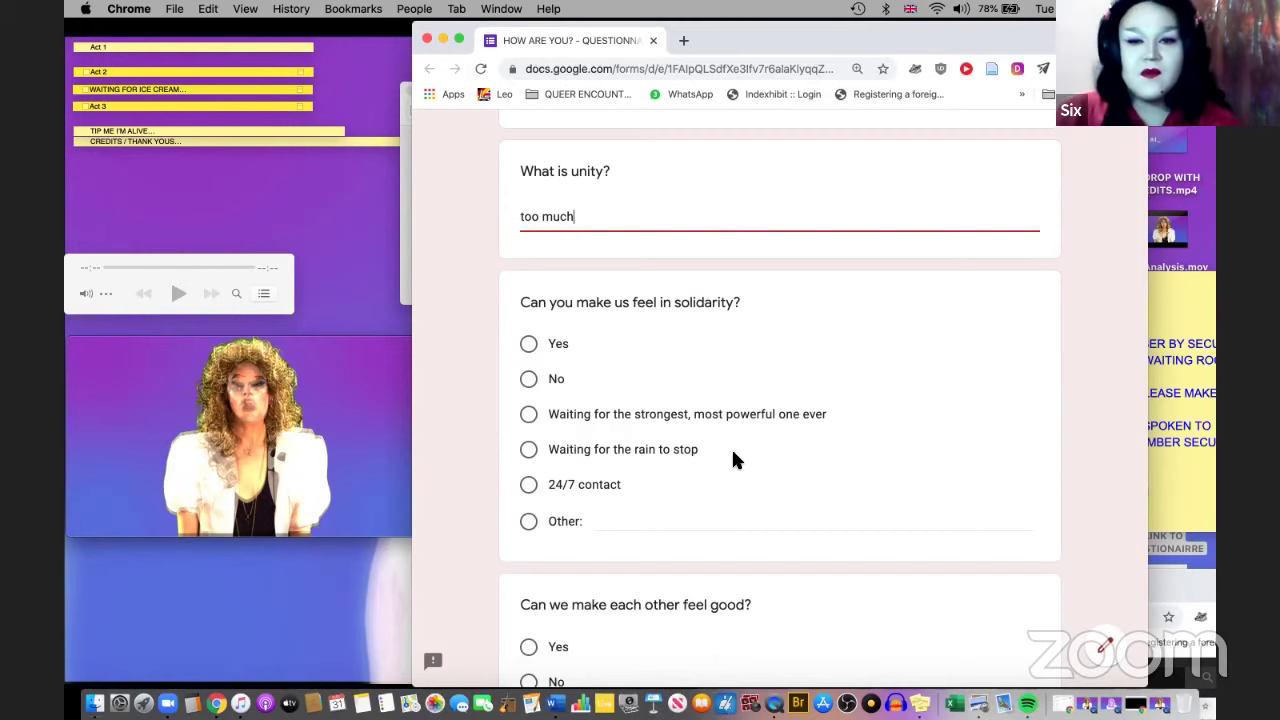
{"action": "scroll", "coordinate": [733, 452], "scroll_direction": "down", "scroll_amount": 2}
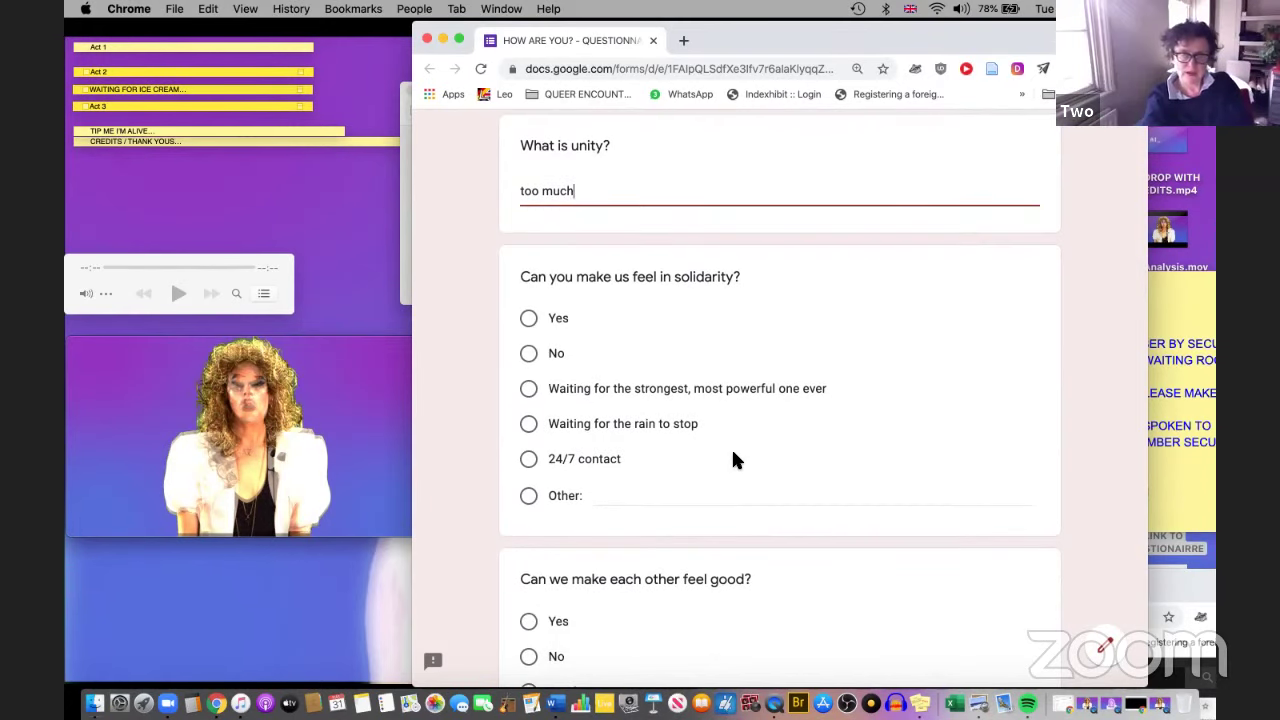
{"action": "left_click", "coordinate": [530, 460]}
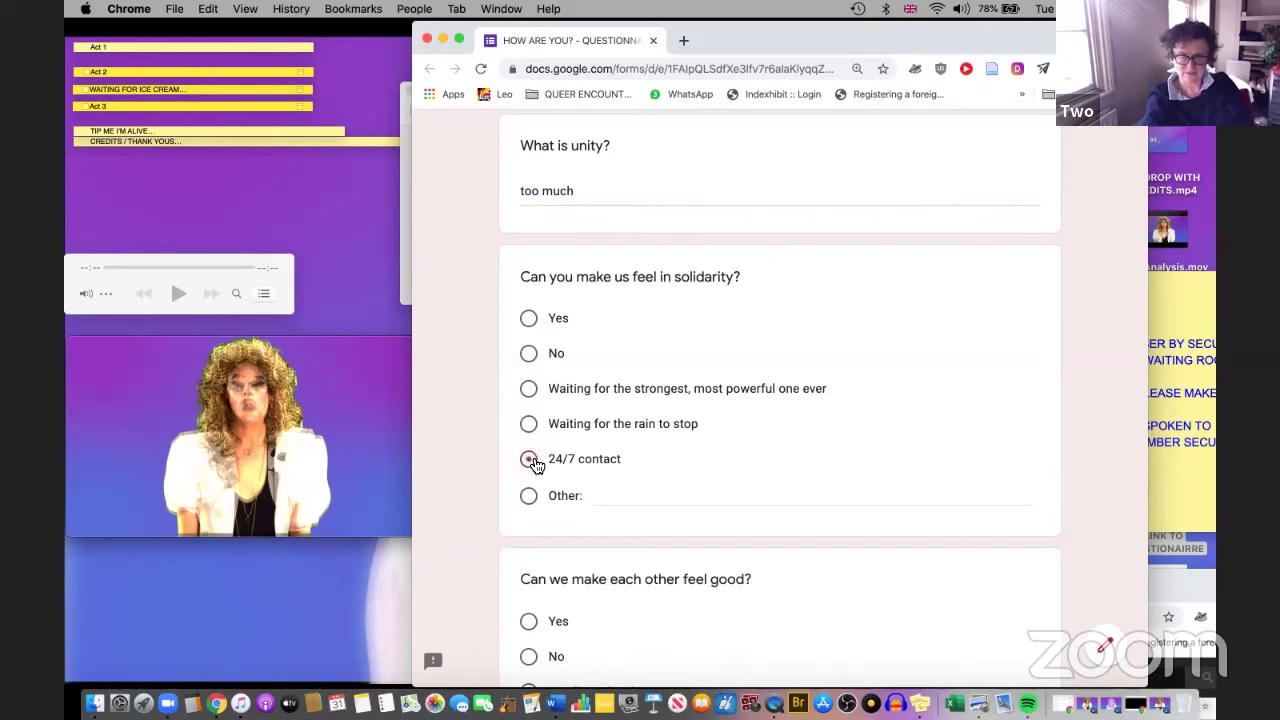
Step: Answer "Can we make each other feel good?" with Other, entering "you make me feel mighty real"
{"action": "scroll", "coordinate": [604, 485], "scroll_direction": "down", "scroll_amount": 5}
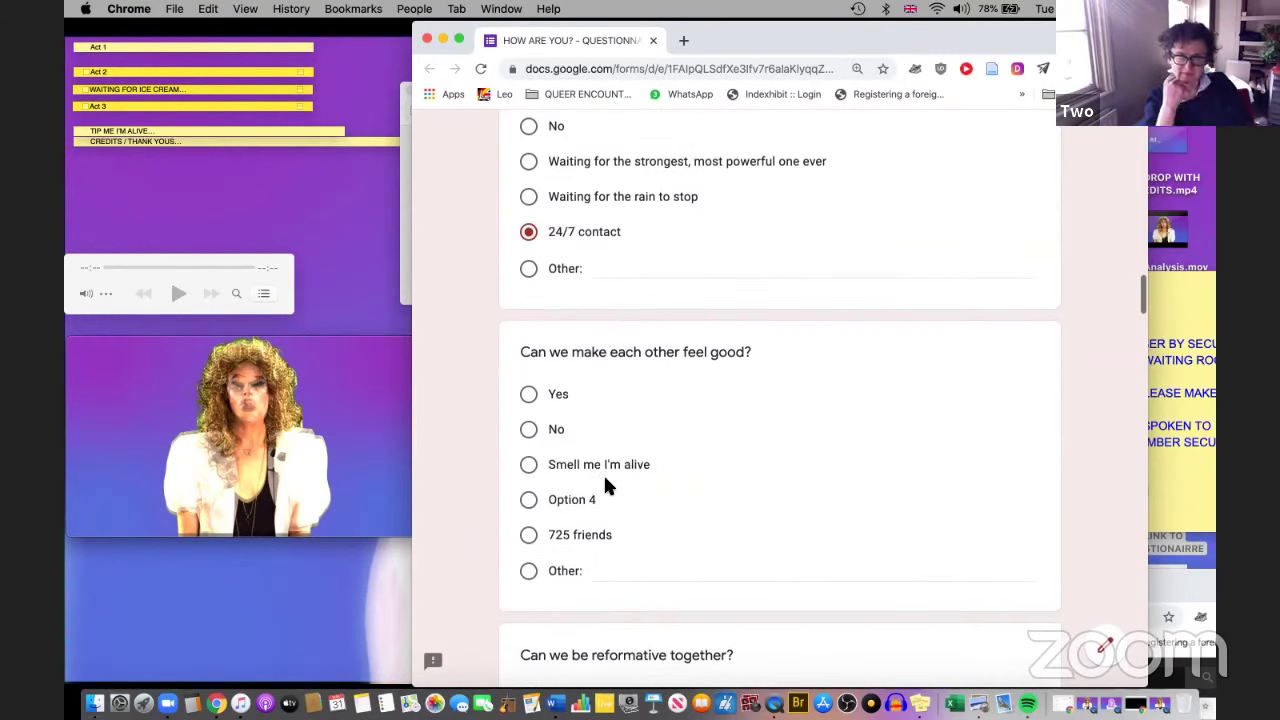
{"action": "scroll", "coordinate": [604, 485], "scroll_direction": "up", "scroll_amount": 1}
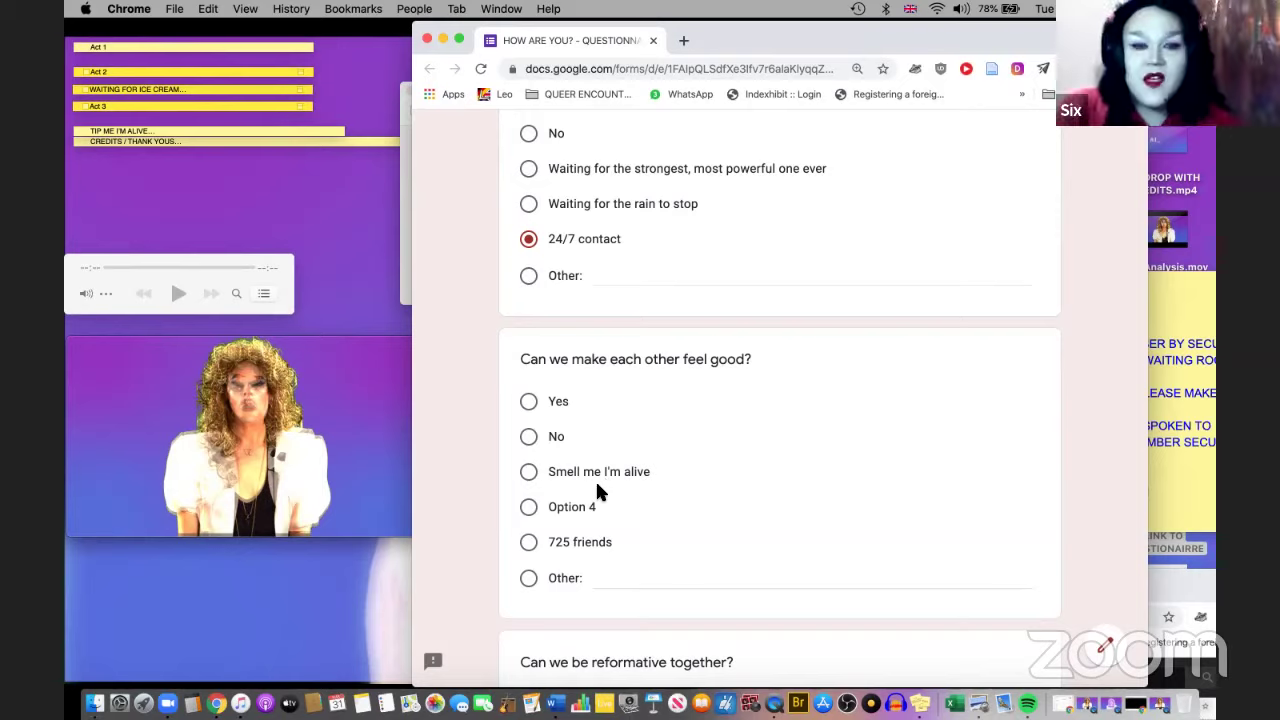
{"action": "left_click", "coordinate": [529, 578]}
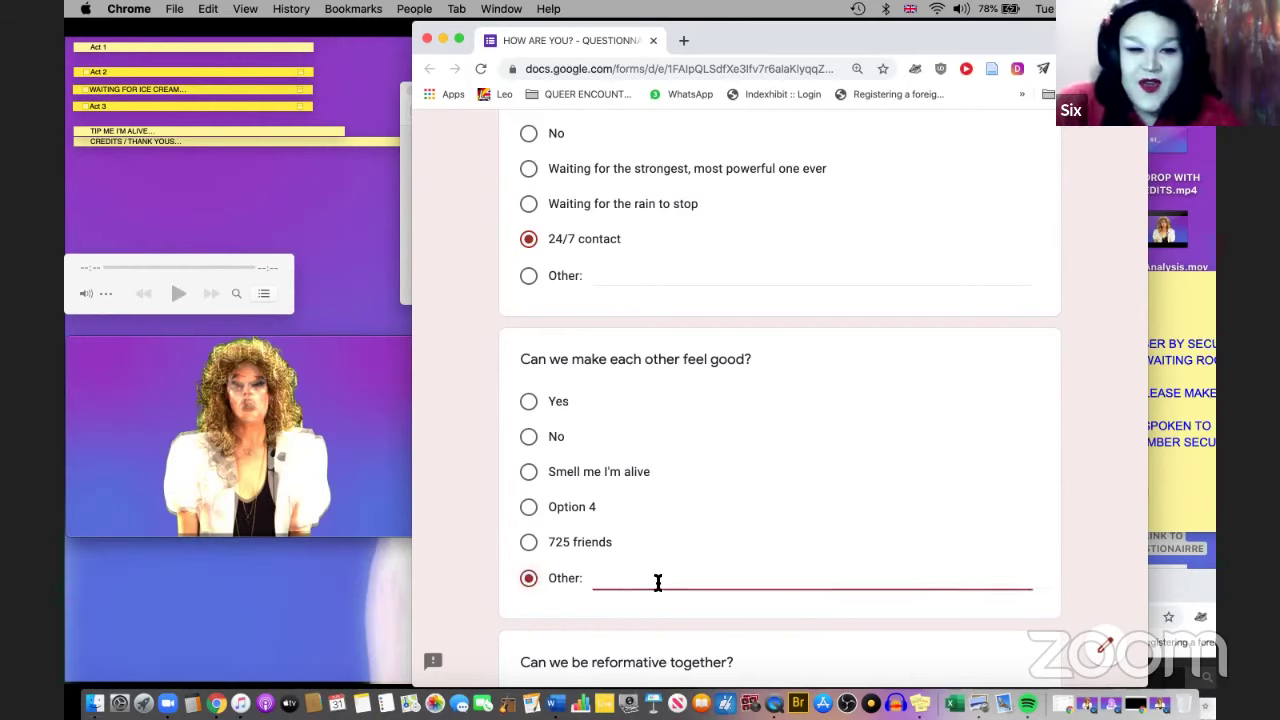
{"action": "type", "text": "you make me feel mi"}
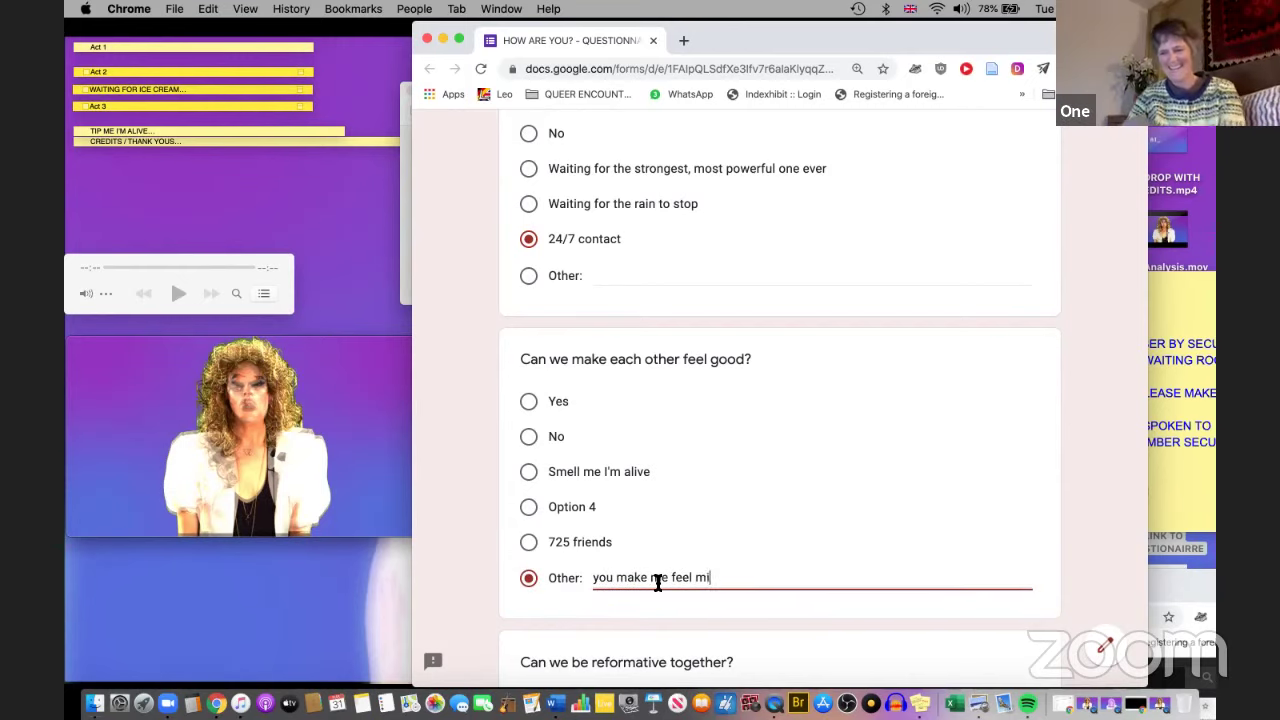
{"action": "type", "text": "ghty real"}
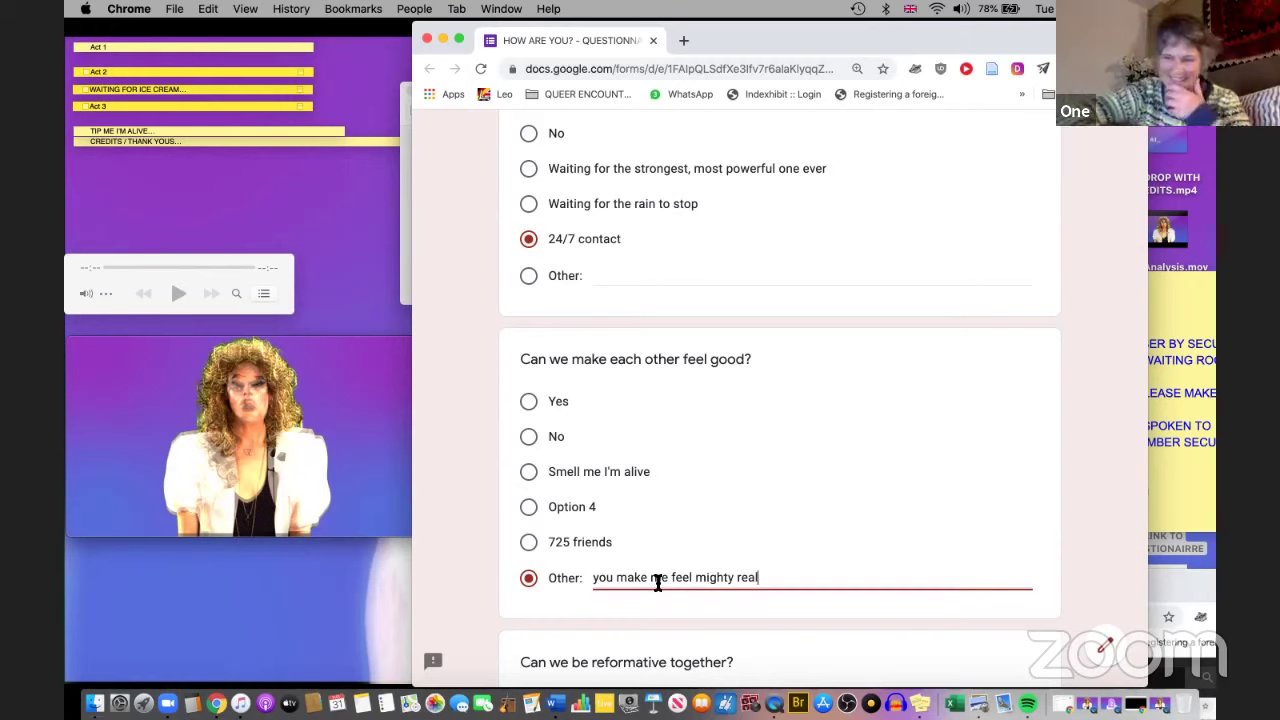
Step: Narrow the browser window to uncover more of the desktop behind it
{"action": "scroll", "coordinate": [658, 583], "scroll_direction": "down", "scroll_amount": 3}
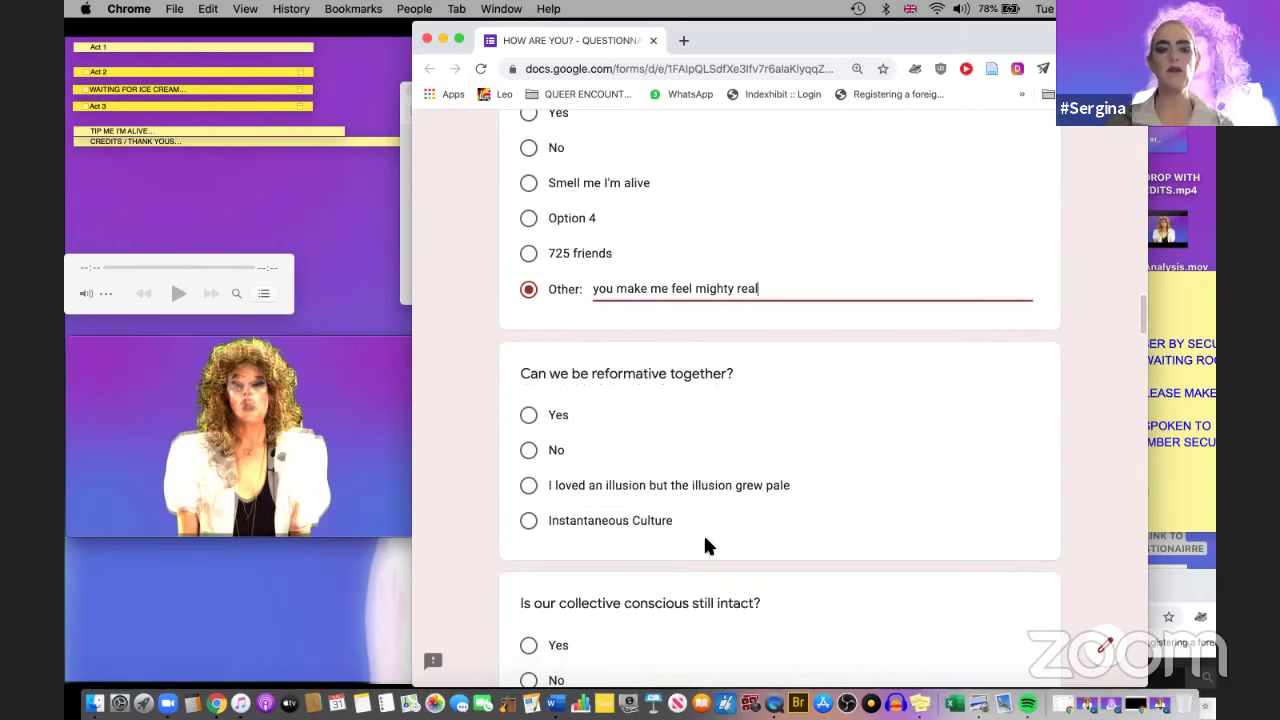
{"action": "scroll", "coordinate": [703, 533], "scroll_direction": "down", "scroll_amount": 2}
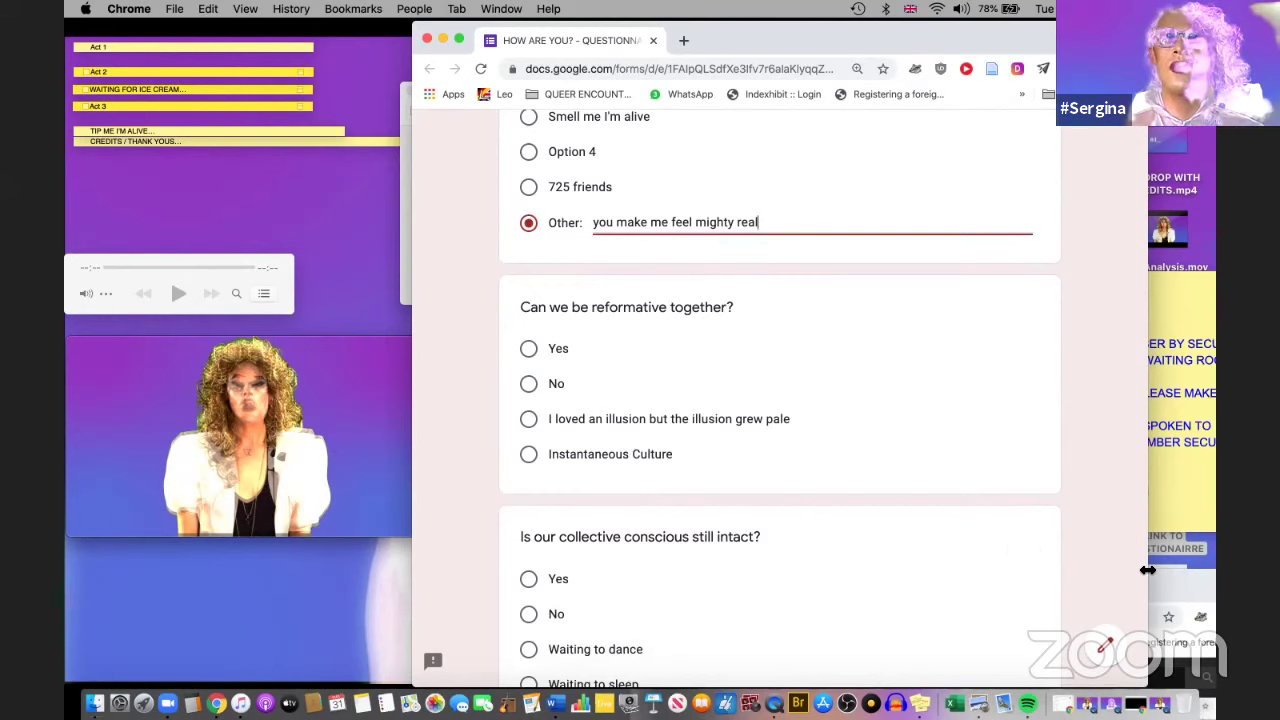
{"action": "left_click_drag", "start_coordinate": [1147, 567], "coordinate": [1018, 571]}
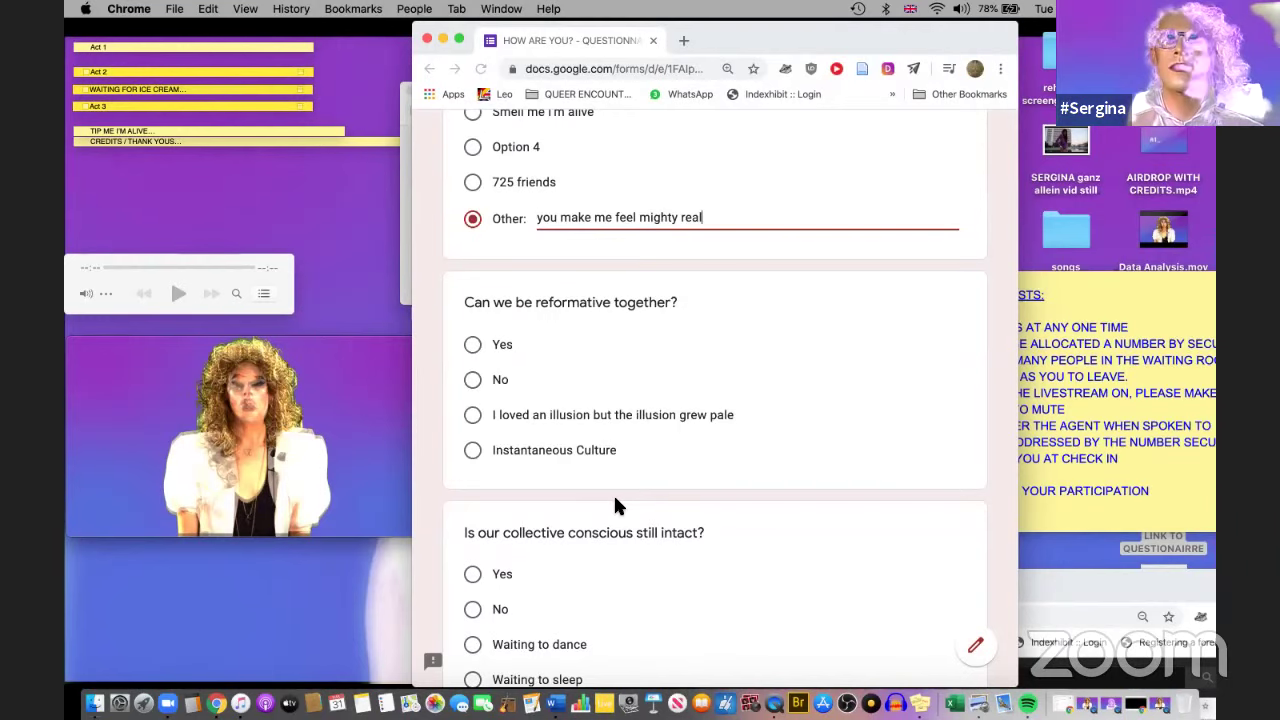
Step: Answer "Can we be reformative together?" with Yes and "Is our collective conscious still intact?" with No
{"action": "left_click", "coordinate": [472, 344]}
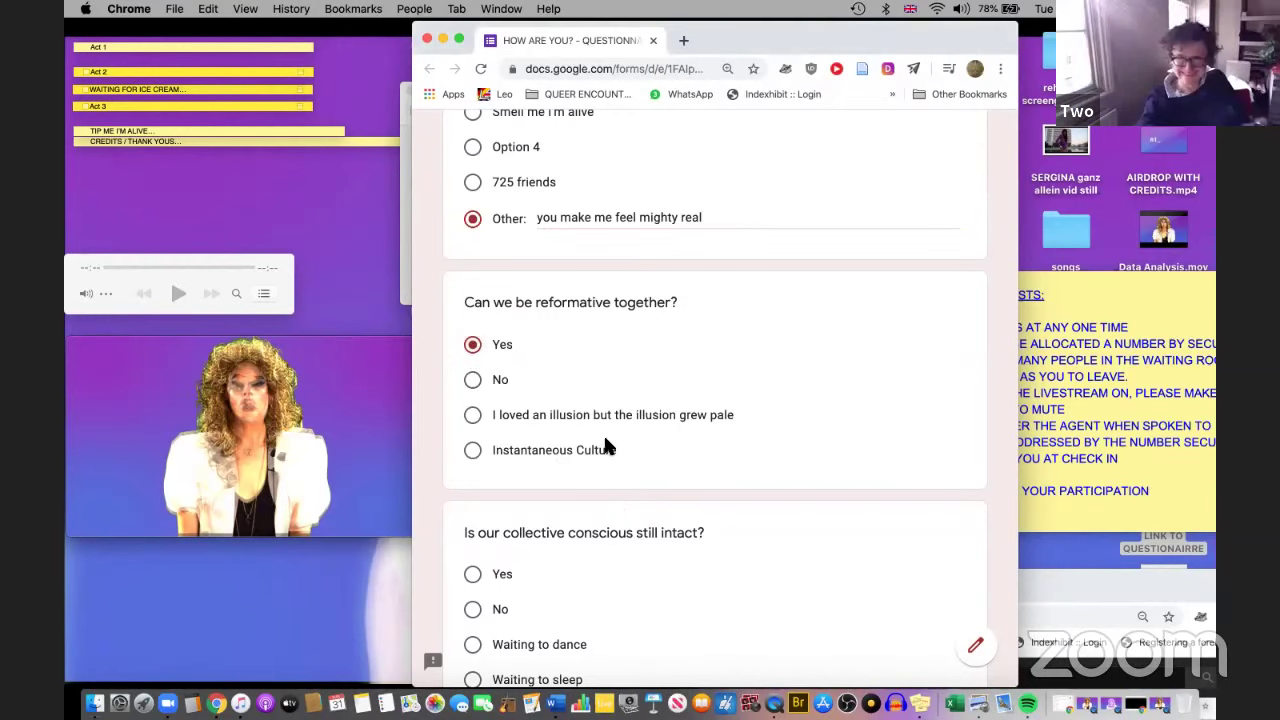
{"action": "scroll", "coordinate": [605, 440], "scroll_direction": "down", "scroll_amount": 3}
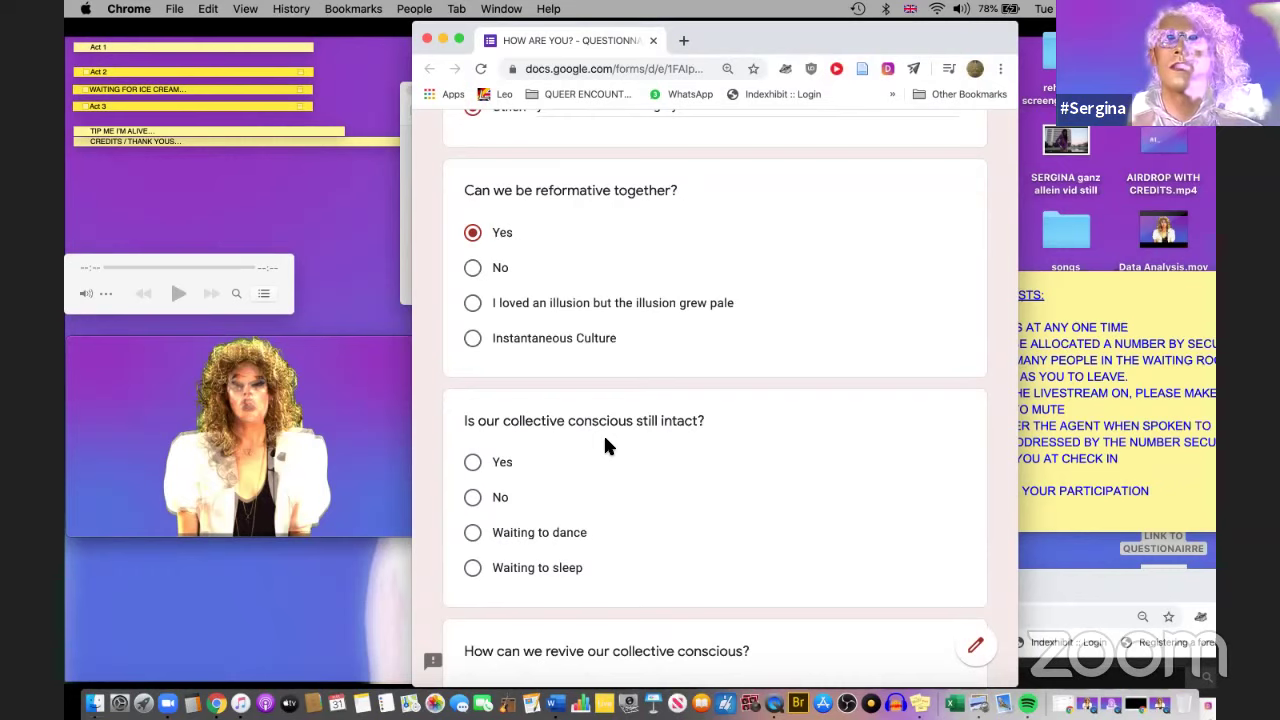
{"action": "left_click", "coordinate": [472, 499]}
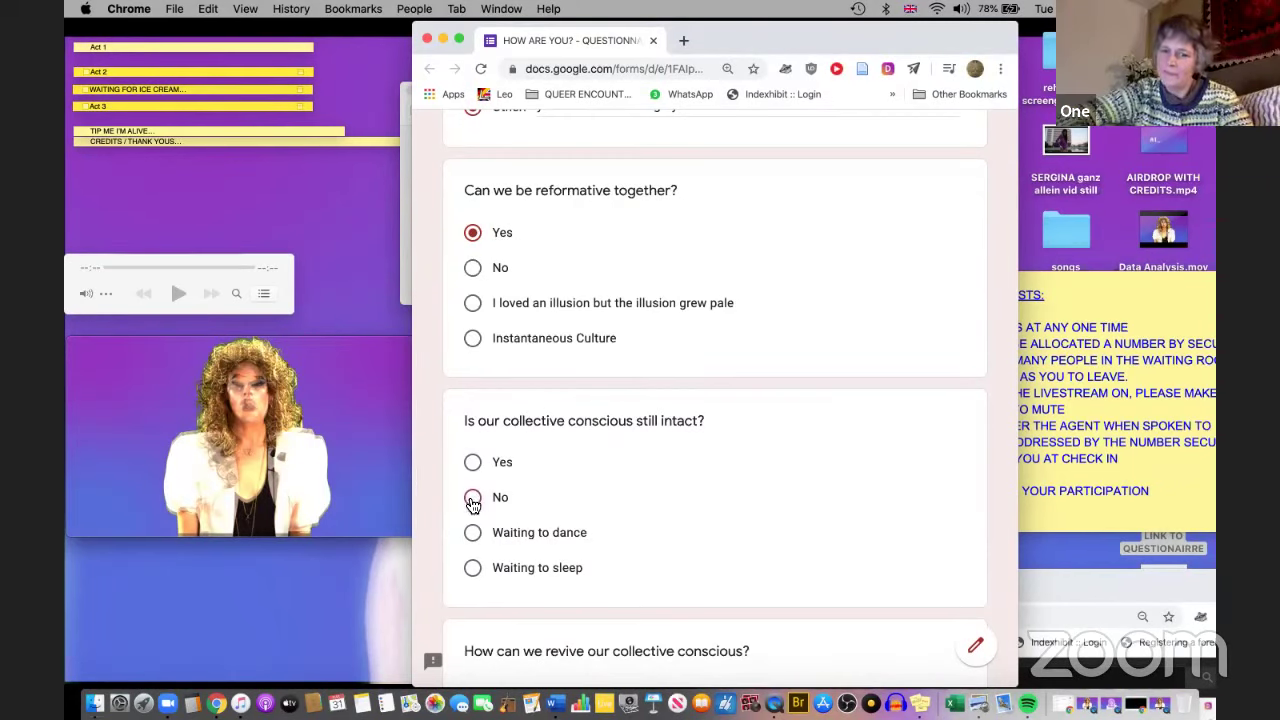
Step: Answer "How can we revive our collective conscious?" with "we have to hold hands we have to start singing"
{"action": "scroll", "coordinate": [580, 517], "scroll_direction": "down", "scroll_amount": 4}
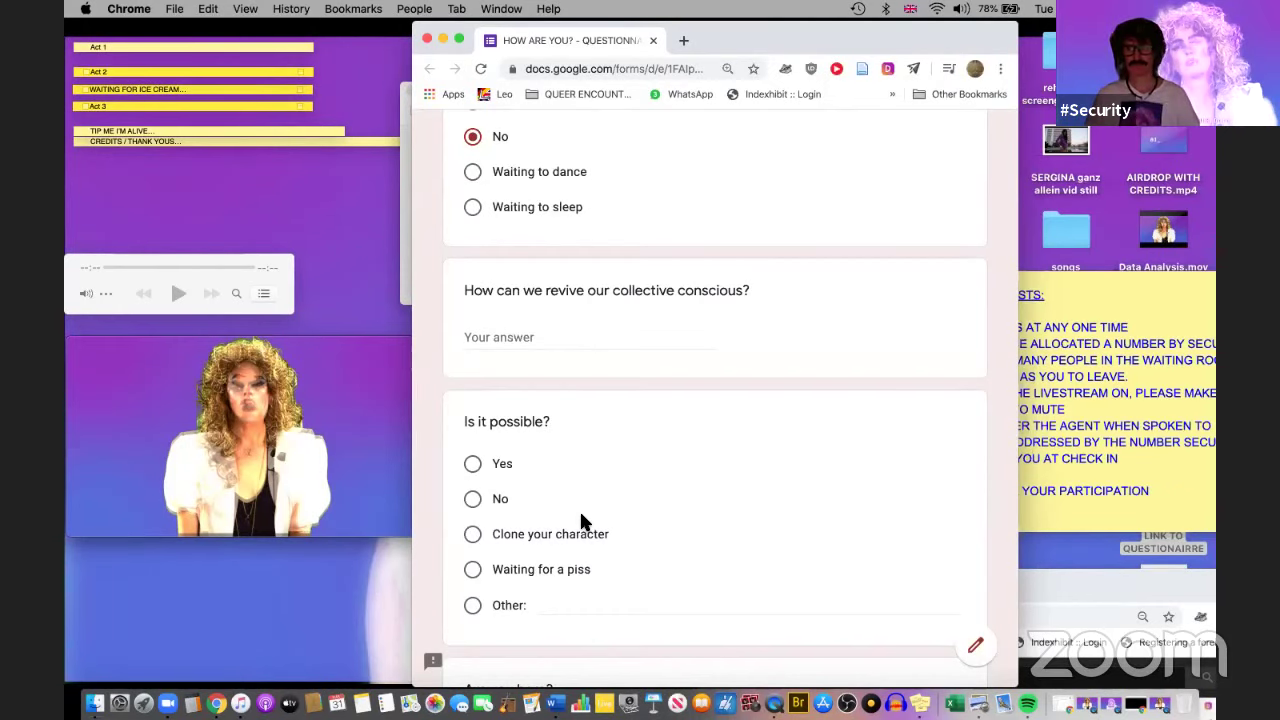
{"action": "left_click", "coordinate": [538, 337]}
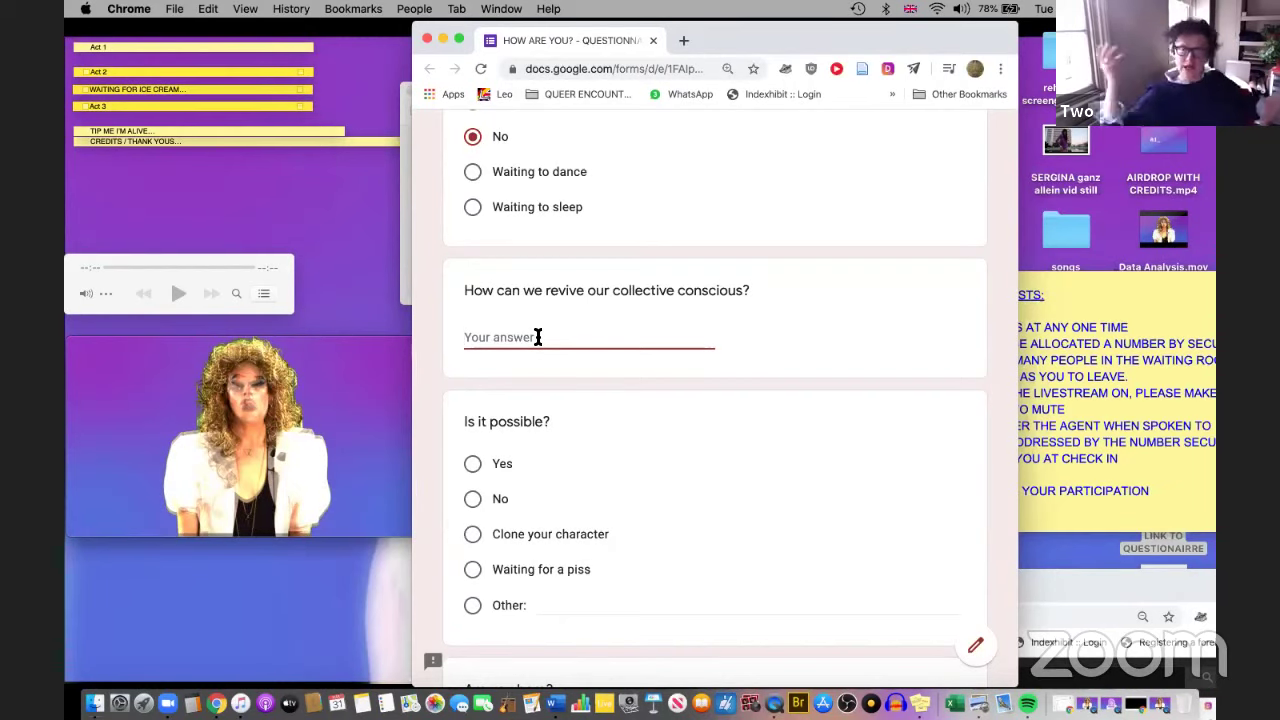
{"action": "type", "text": "we have to hold"}
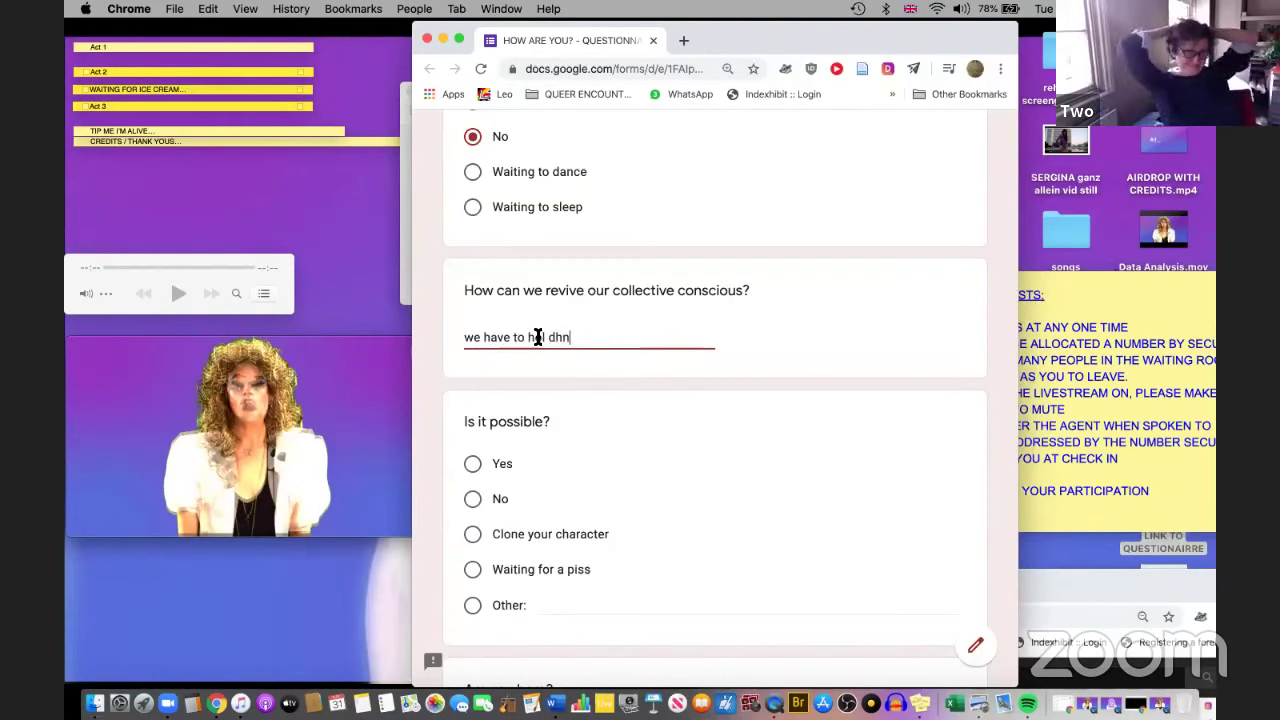
{"action": "type", "text": " hands we ha"}
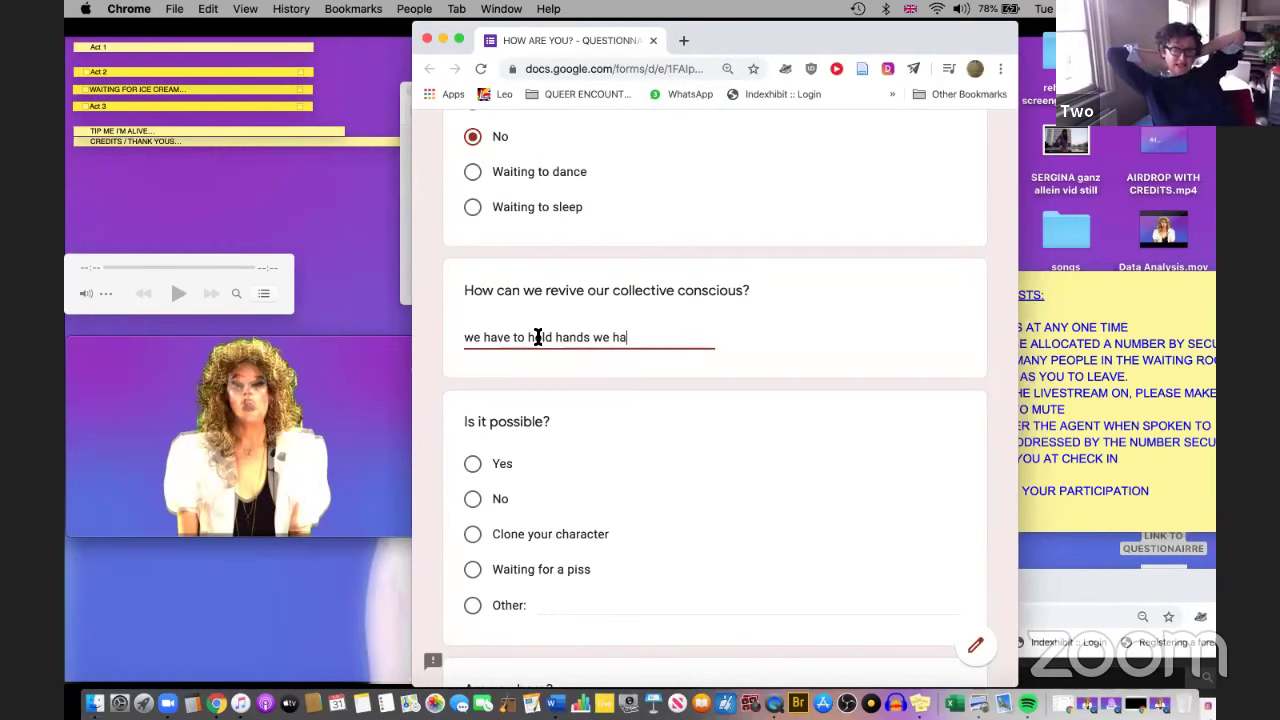
{"action": "type", "text": "ve to start singing"}
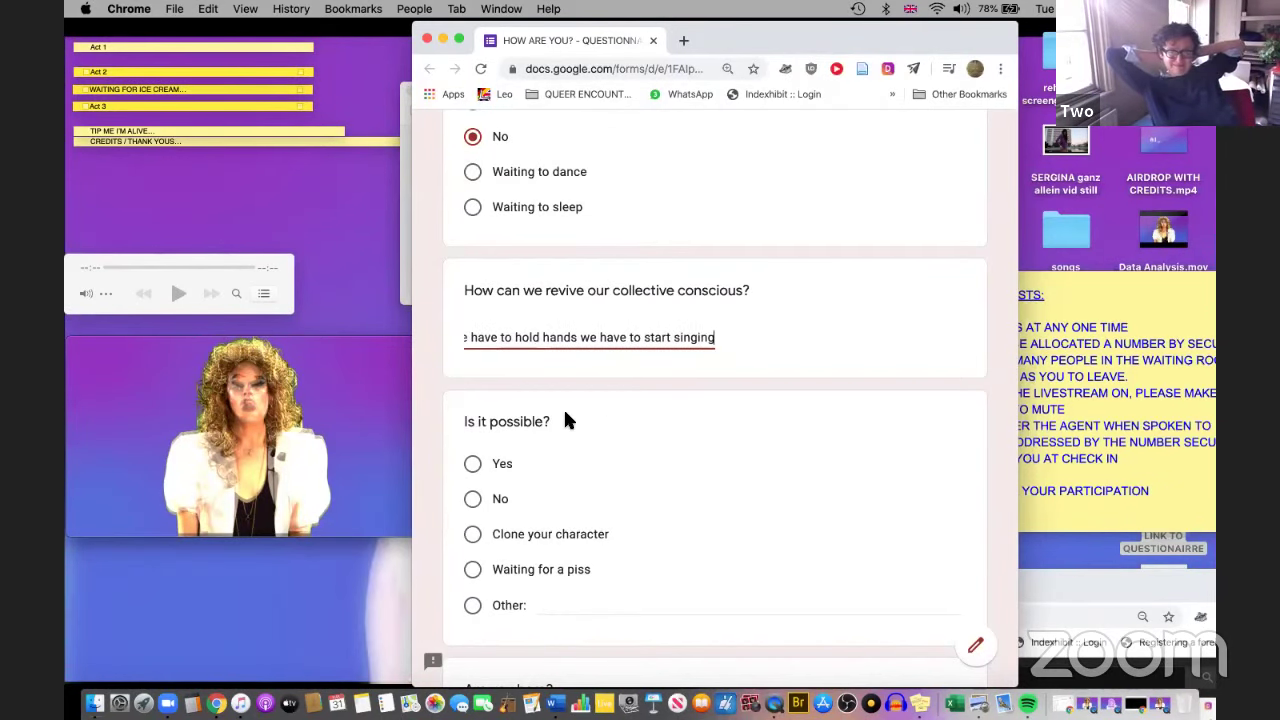
Step: Answer "Is it possible?" with Other, entering "All of the above"
{"action": "scroll", "coordinate": [565, 413], "scroll_direction": "down", "scroll_amount": 1}
{"action": "scroll", "coordinate": [565, 420], "scroll_direction": "down", "scroll_amount": 3}
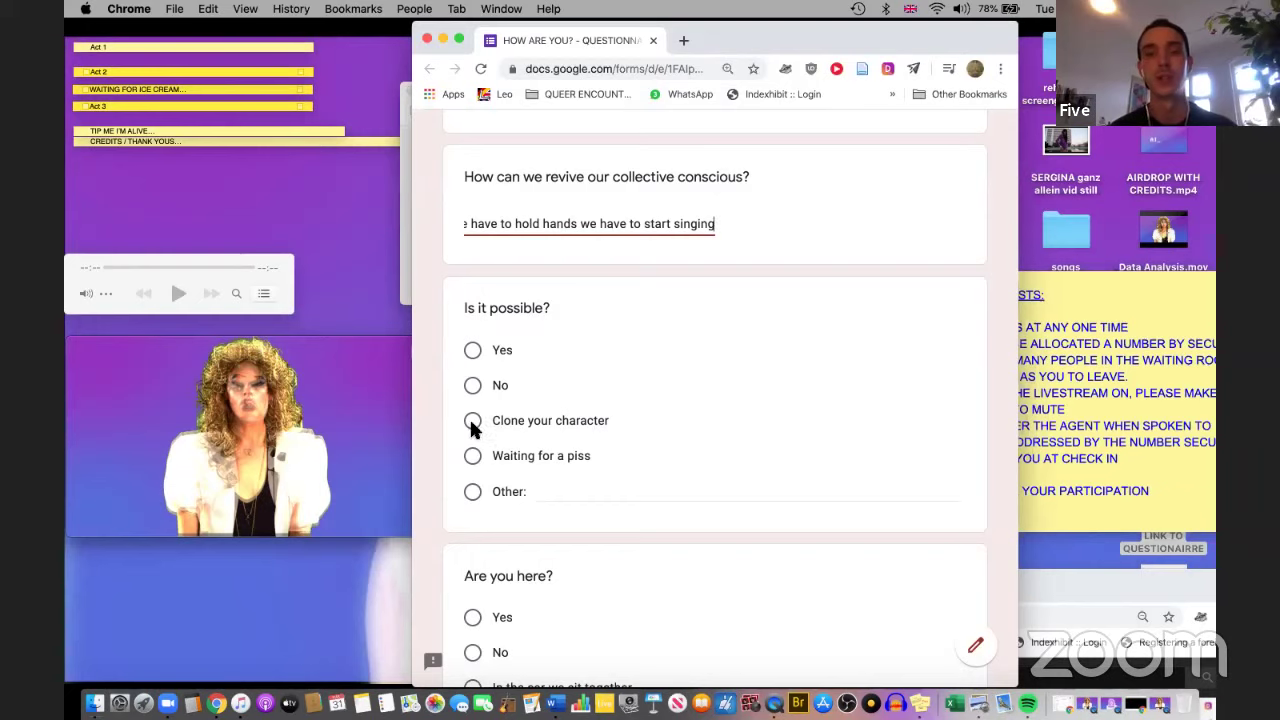
{"action": "left_click", "coordinate": [472, 491]}
{"action": "scroll", "coordinate": [581, 508], "scroll_direction": "down", "scroll_amount": 4}
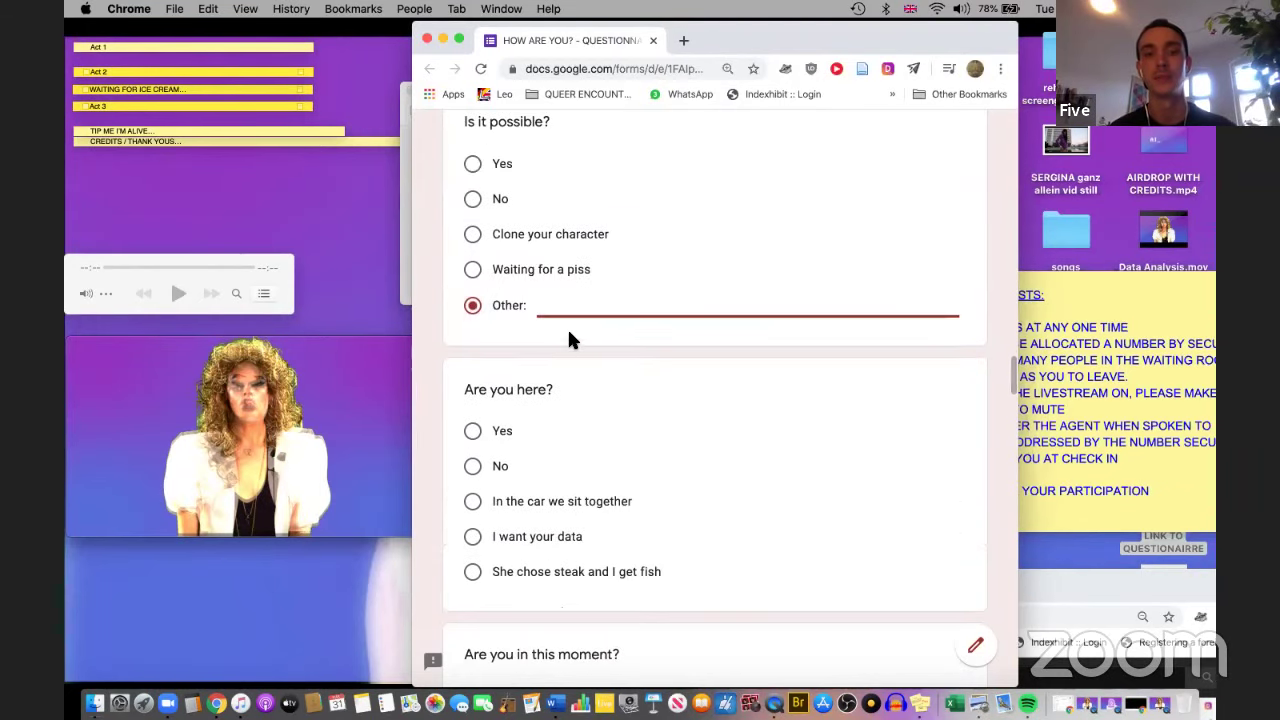
{"action": "type", "text": "All of the a"}
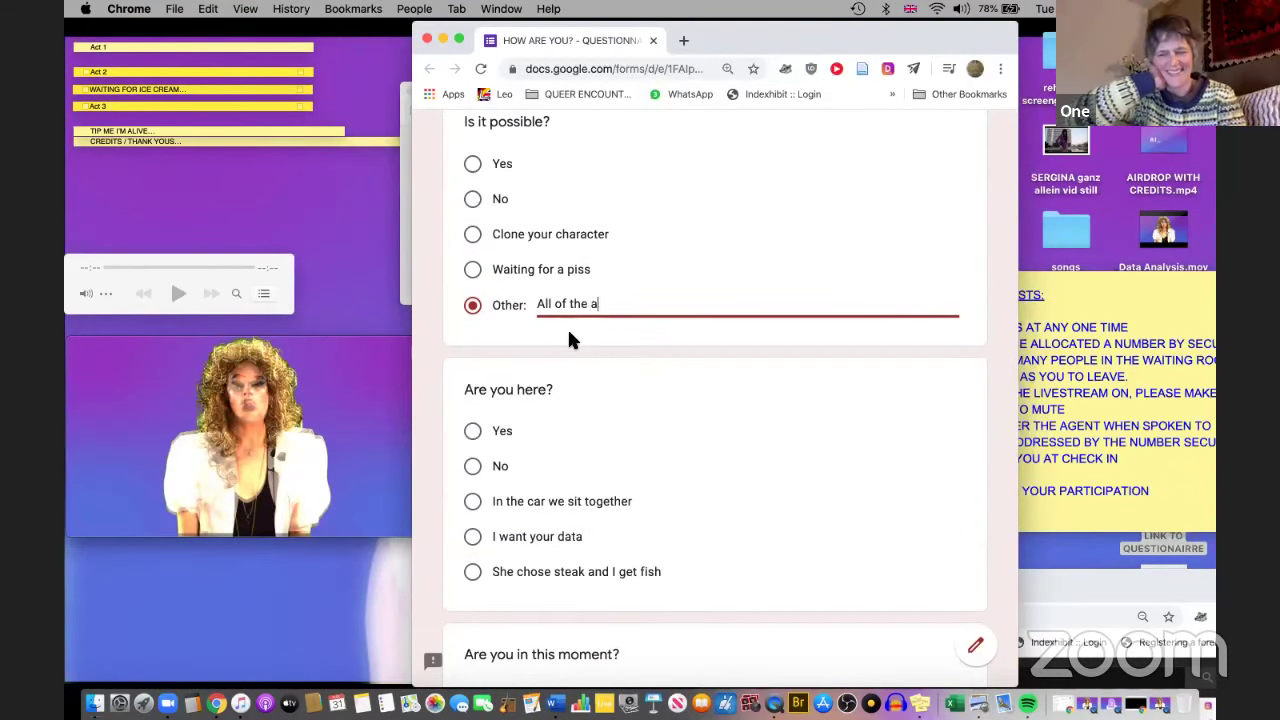
{"action": "type", "text": "bo"}
{"action": "key", "text": "BackSpace"}
{"action": "type", "text": "bove"}
Step: Choose "She chose steak and I get fish" as the answer to "Are you here?"
{"action": "scroll", "coordinate": [615, 415], "scroll_direction": "down", "scroll_amount": 1}
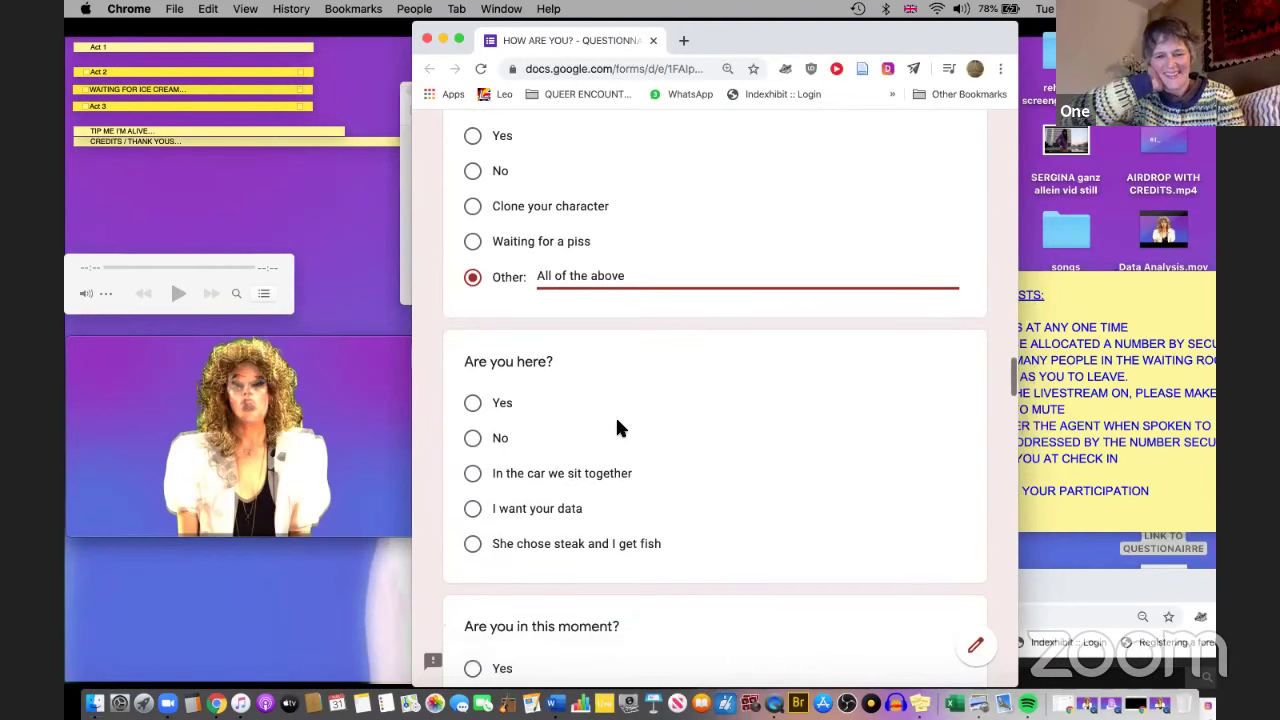
{"action": "scroll", "coordinate": [615, 415], "scroll_direction": "up", "scroll_amount": 1}
{"action": "scroll", "coordinate": [617, 421], "scroll_direction": "up", "scroll_amount": 1}
{"action": "scroll", "coordinate": [617, 421], "scroll_direction": "down", "scroll_amount": 2}
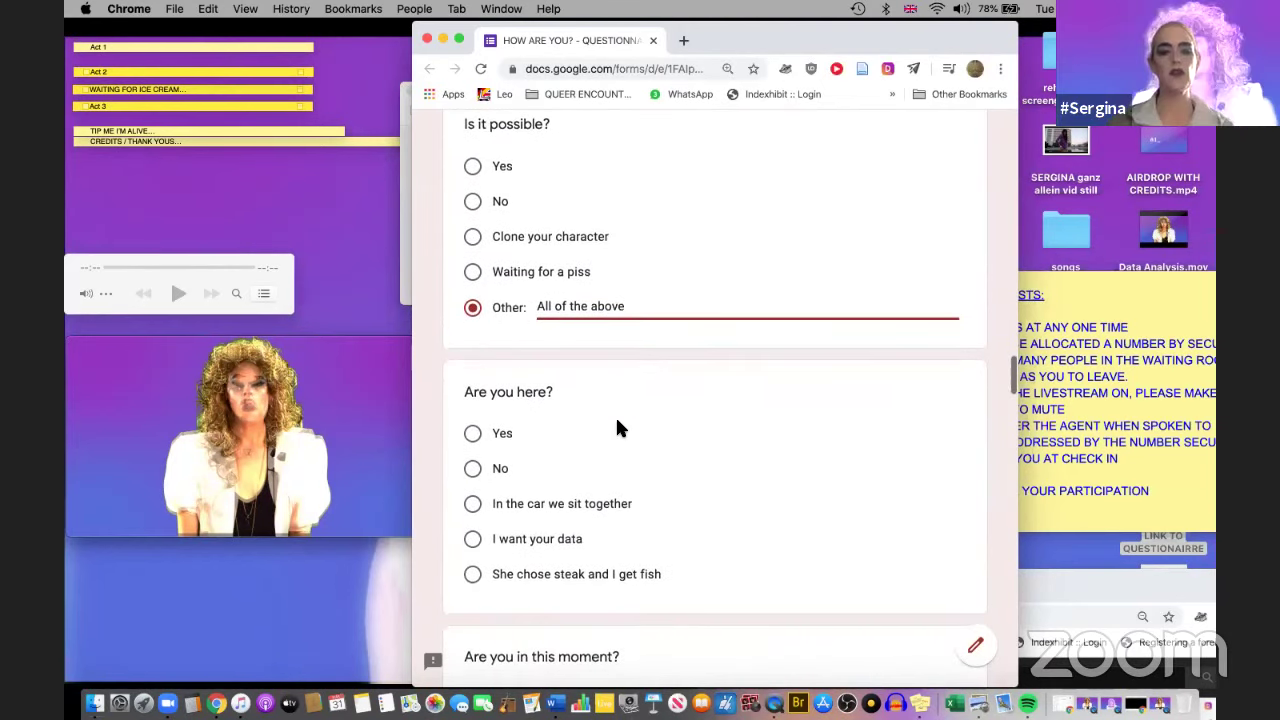
{"action": "scroll", "coordinate": [617, 421], "scroll_direction": "down", "scroll_amount": 2}
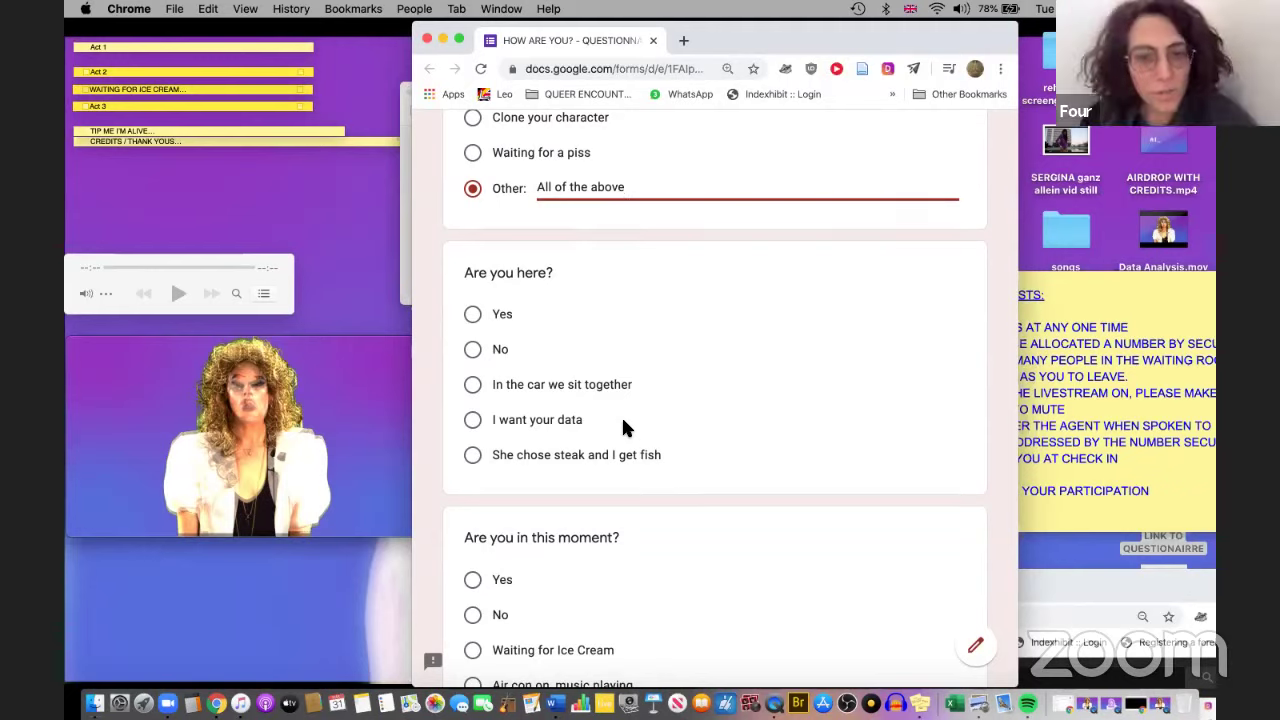
{"action": "left_click", "coordinate": [480, 456]}
Step: Answer Yes to "Are you in this moment?"
{"action": "scroll", "coordinate": [621, 467], "scroll_direction": "down", "scroll_amount": 1}
{"action": "scroll", "coordinate": [621, 467], "scroll_direction": "down", "scroll_amount": 2}
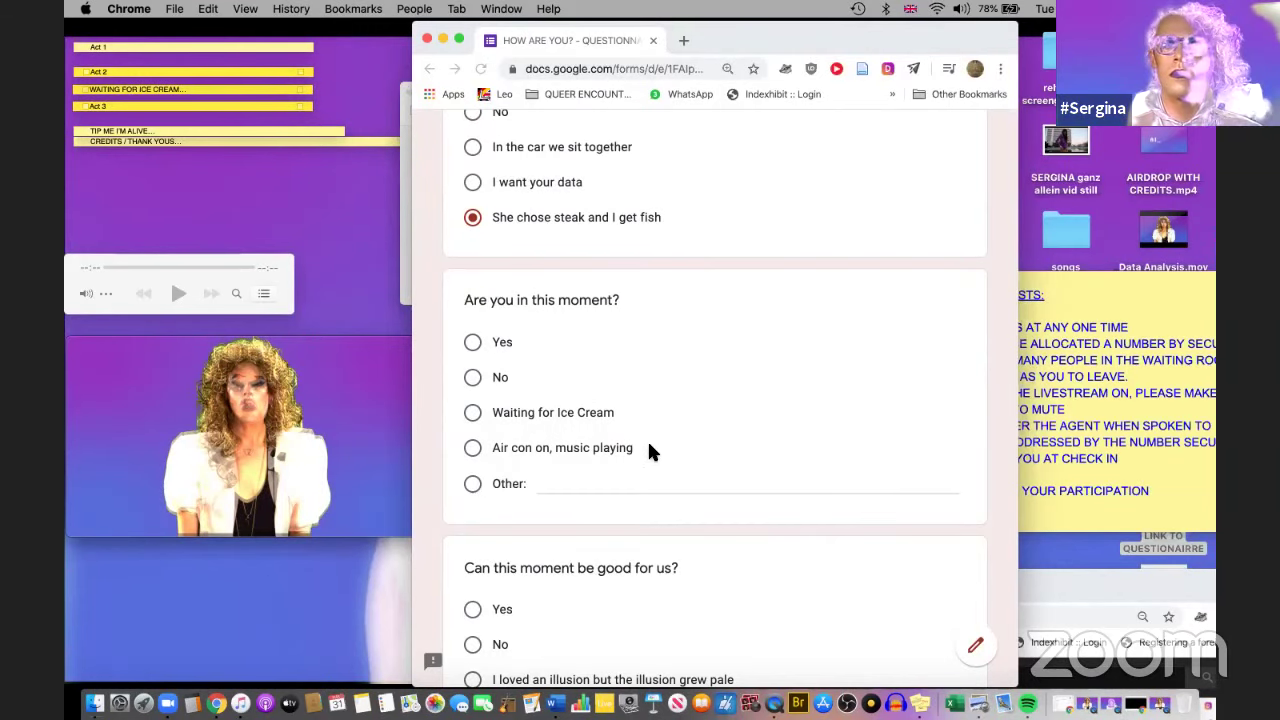
{"action": "left_click", "coordinate": [472, 342]}
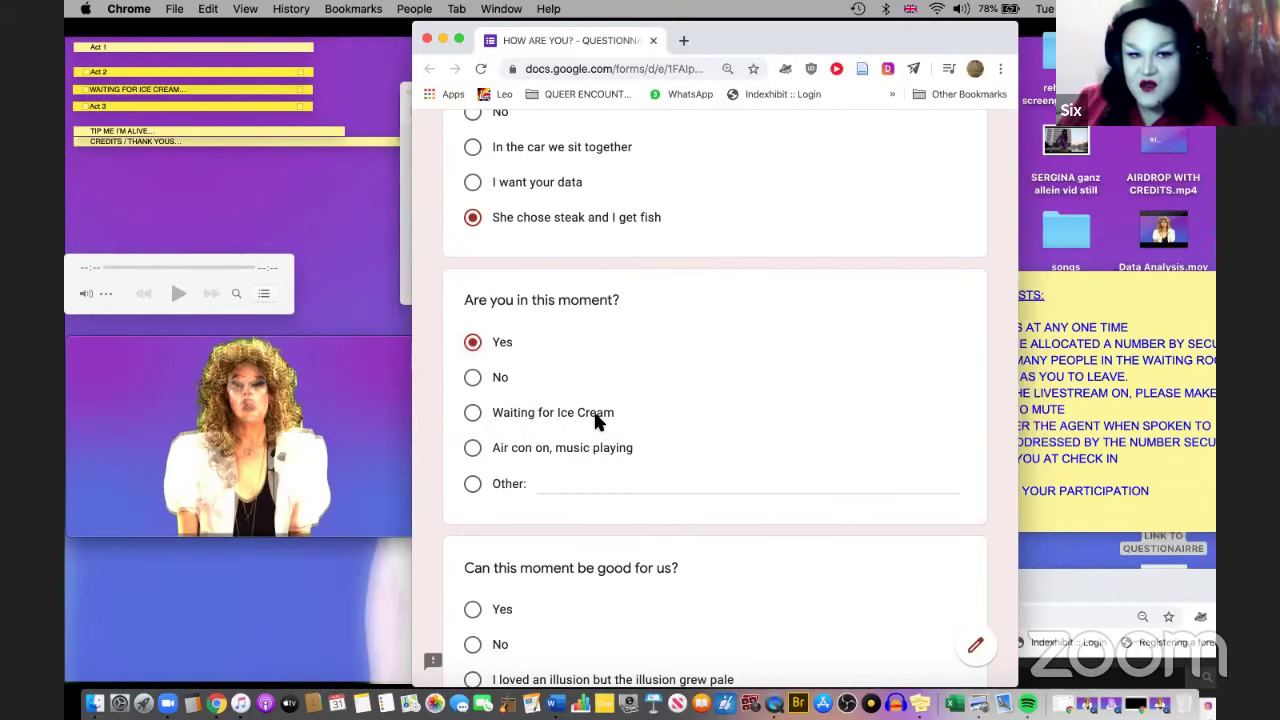
{"action": "scroll", "coordinate": [595, 420], "scroll_direction": "down", "scroll_amount": 5}
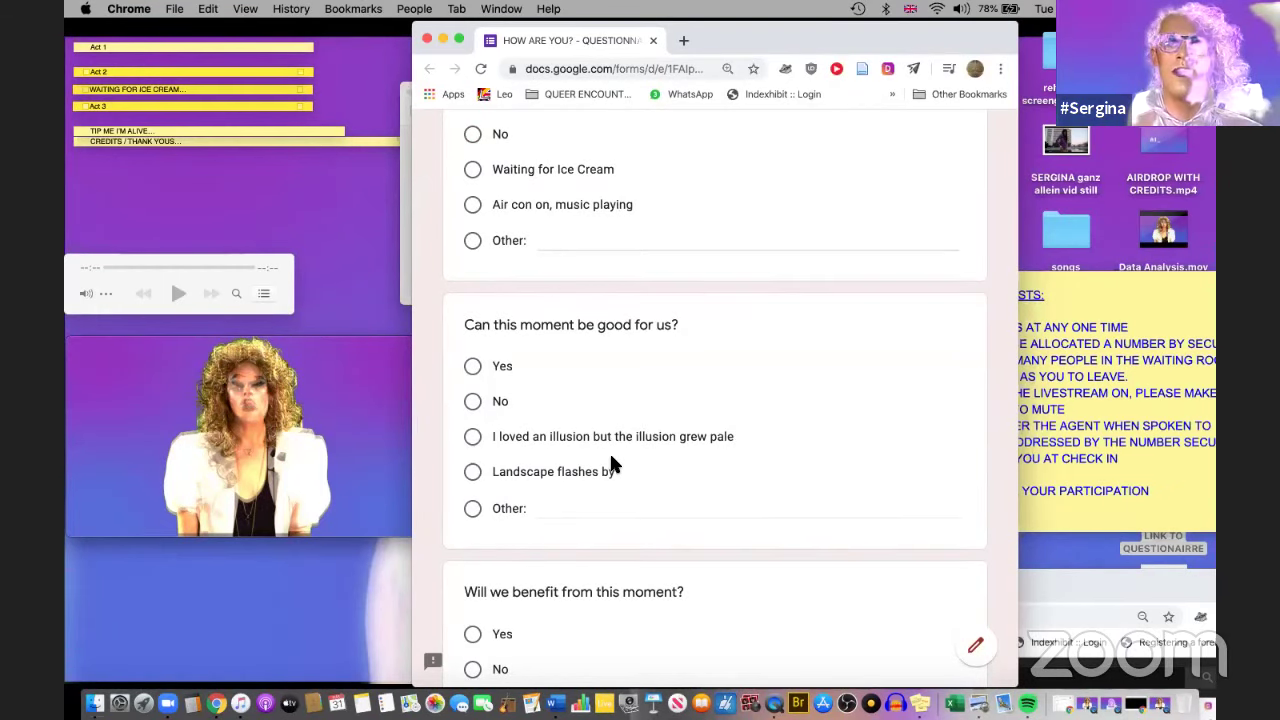
Step: Answer No to "Can this moment be good for us?" and Yes to "Will we benefit from this moment?"
{"action": "scroll", "coordinate": [613, 467], "scroll_direction": "down", "scroll_amount": 1}
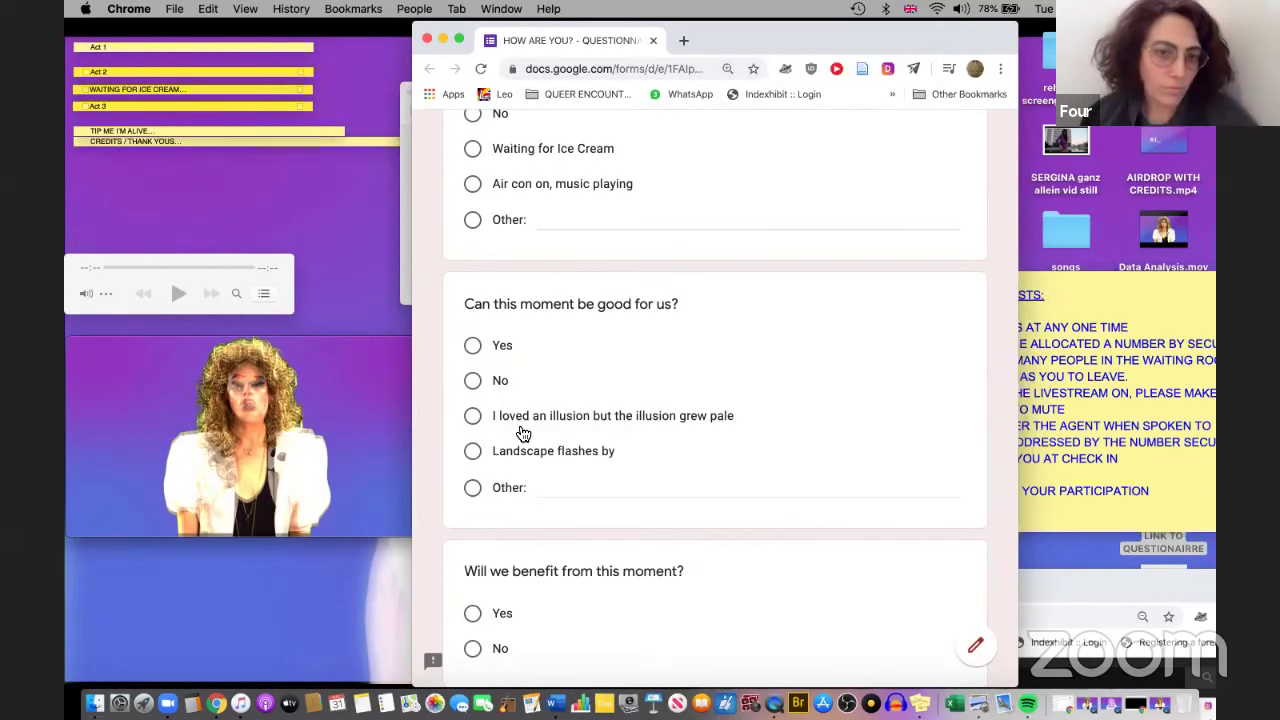
{"action": "left_click", "coordinate": [473, 380]}
{"action": "scroll", "coordinate": [571, 423], "scroll_direction": "down", "scroll_amount": 4}
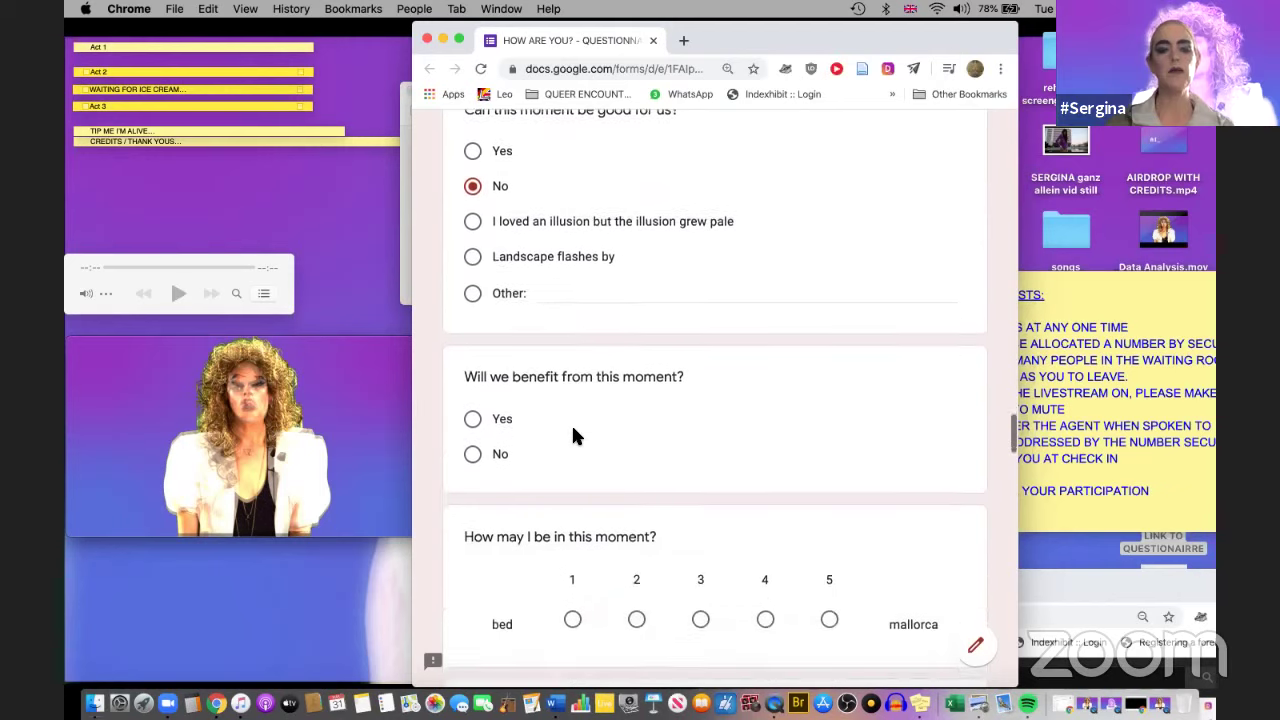
{"action": "scroll", "coordinate": [573, 436], "scroll_direction": "down", "scroll_amount": 1}
{"action": "scroll", "coordinate": [573, 436], "scroll_direction": "down", "scroll_amount": 1}
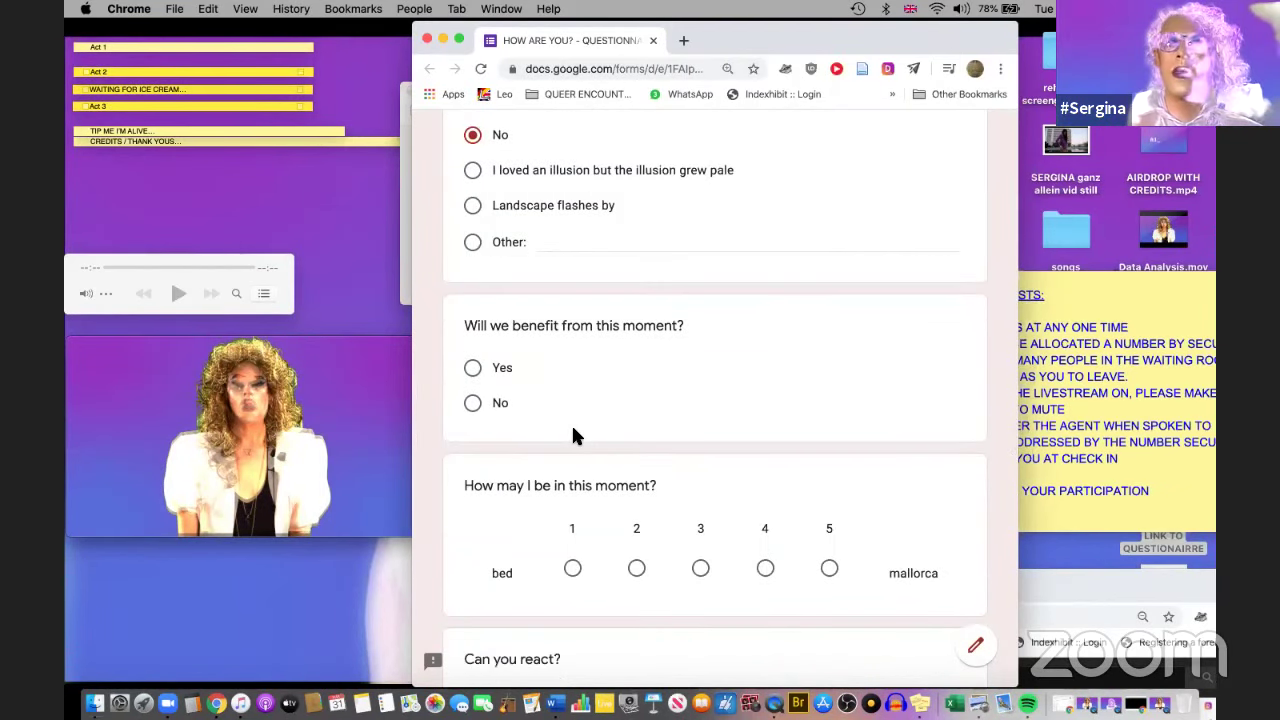
{"action": "left_click", "coordinate": [473, 368]}
Step: Rate "How may I be in this moment?" as 1 on the scale from bed to mallorca
{"action": "scroll", "coordinate": [597, 400], "scroll_direction": "down", "scroll_amount": 3}
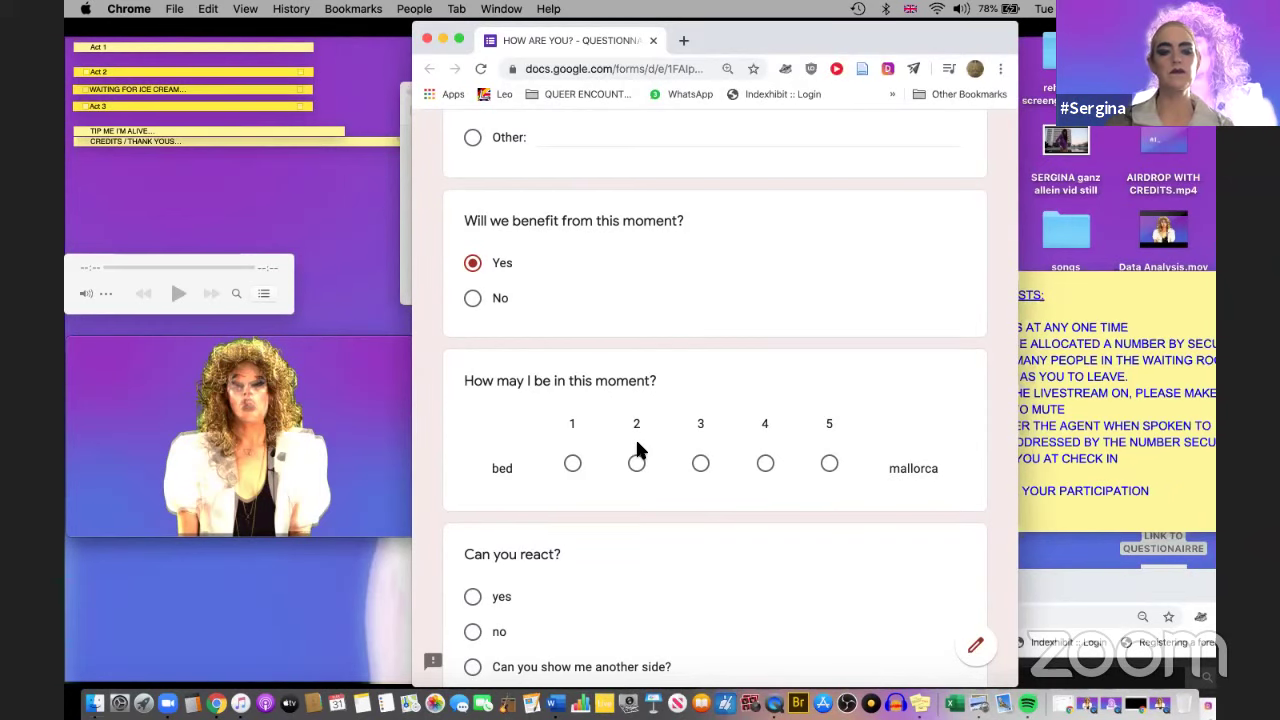
{"action": "scroll", "coordinate": [636, 445], "scroll_direction": "down", "scroll_amount": 1}
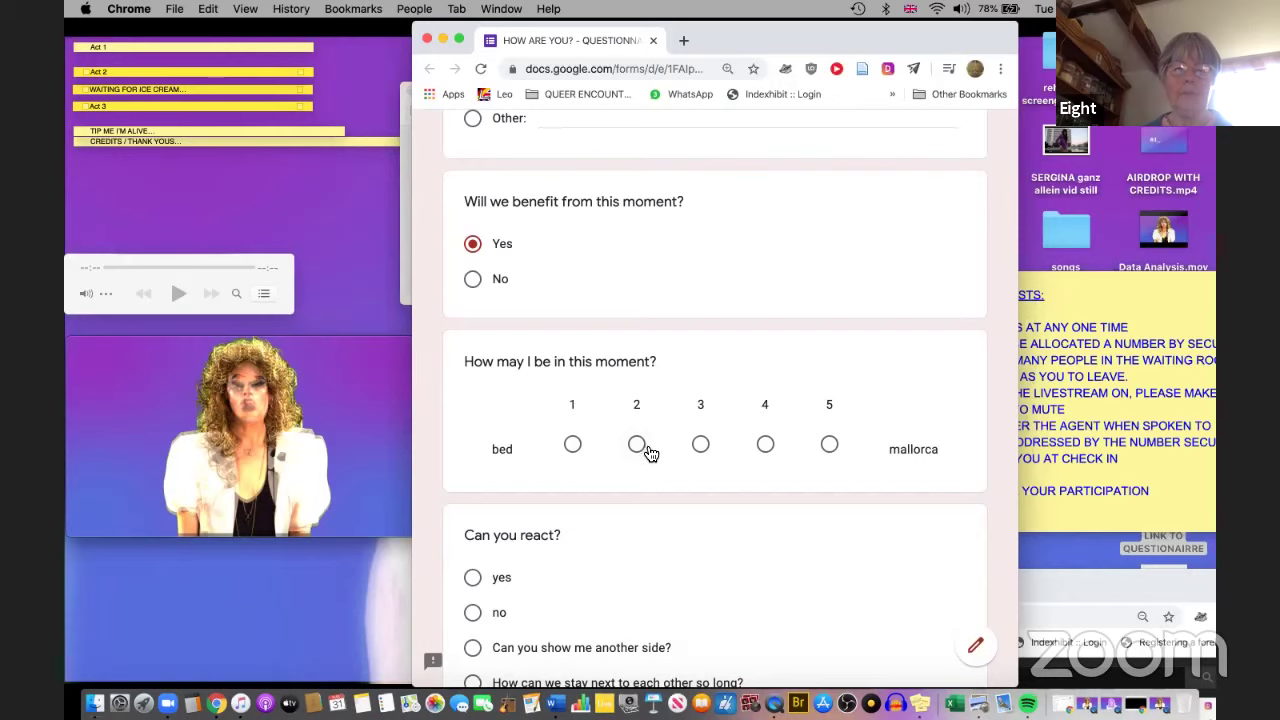
{"action": "left_click", "coordinate": [572, 444]}
Step: Rearrange the questionnaire window and the QR code window so the QR code shows beside the form
{"action": "scroll", "coordinate": [620, 487], "scroll_direction": "down", "scroll_amount": 4}
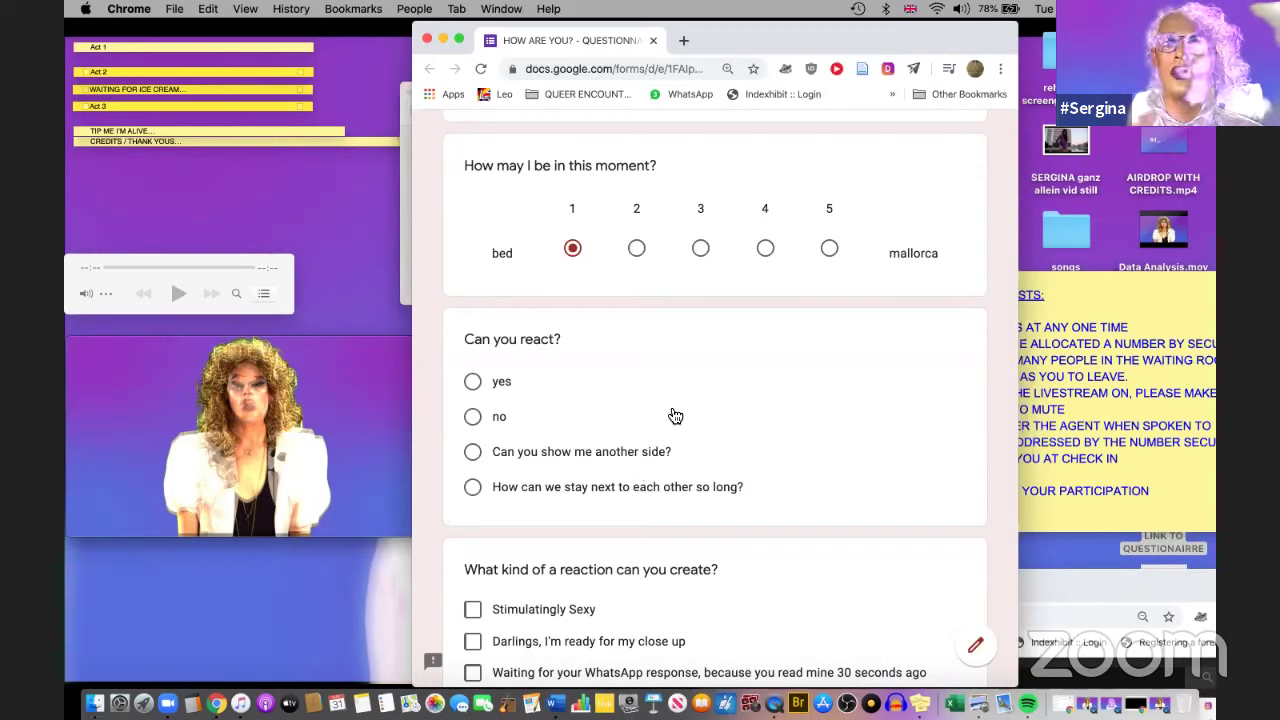
{"action": "left_click_drag", "start_coordinate": [915, 48], "coordinate": [1090, 142]}
{"action": "left_click_drag", "start_coordinate": [790, 95], "coordinate": [1196, 42]}
{"action": "left_click_drag", "start_coordinate": [657, 122], "coordinate": [434, 36]}
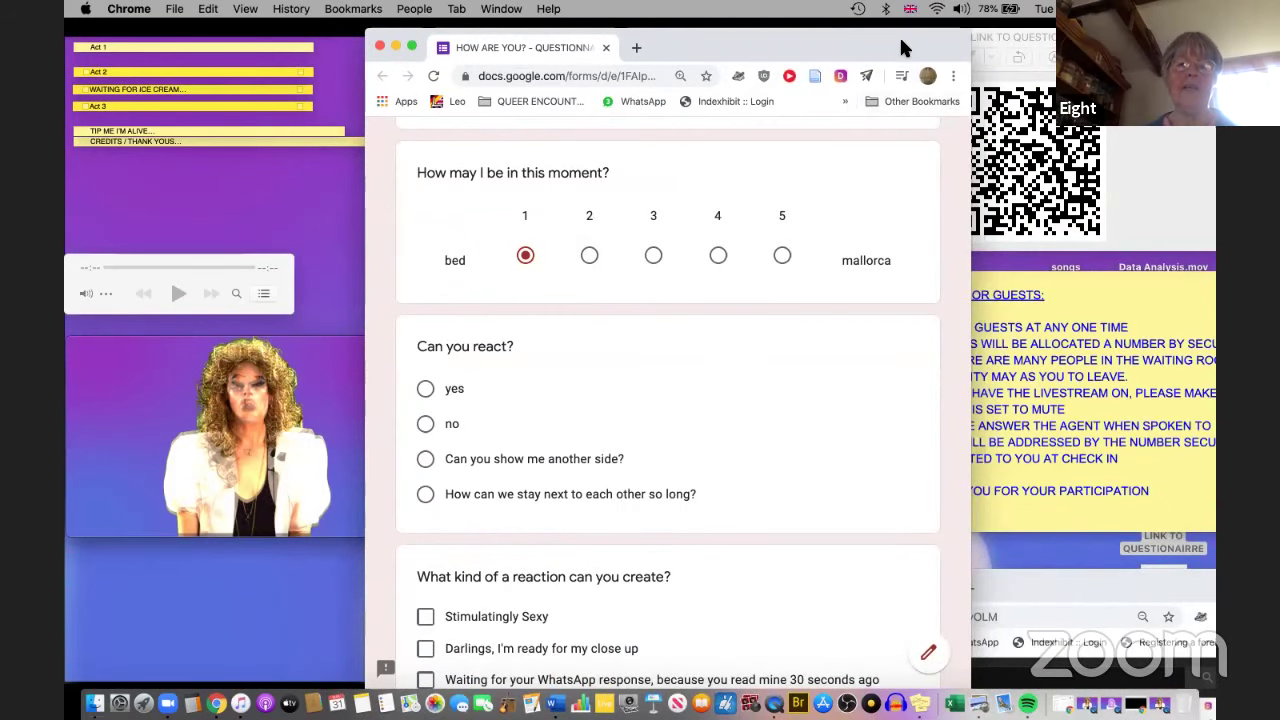
{"action": "left_click_drag", "start_coordinate": [900, 40], "coordinate": [1010, 40]}
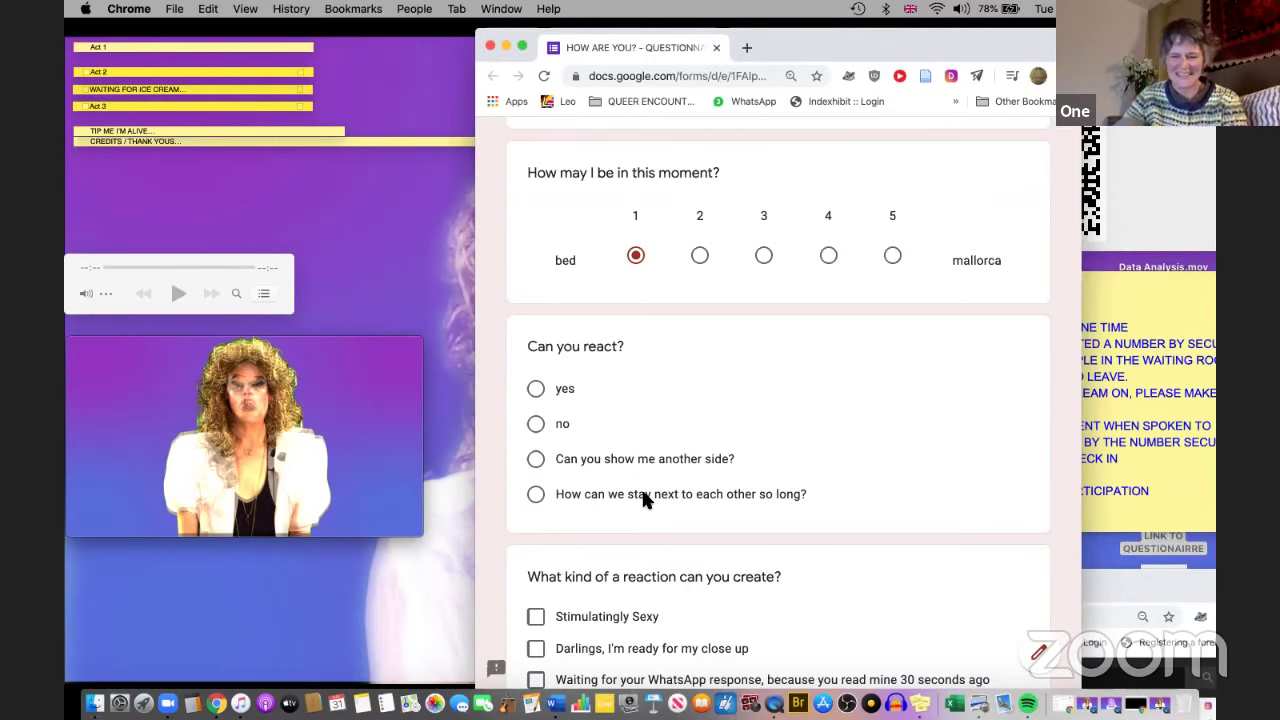
{"action": "scroll", "coordinate": [641, 494], "scroll_direction": "down", "scroll_amount": 1}
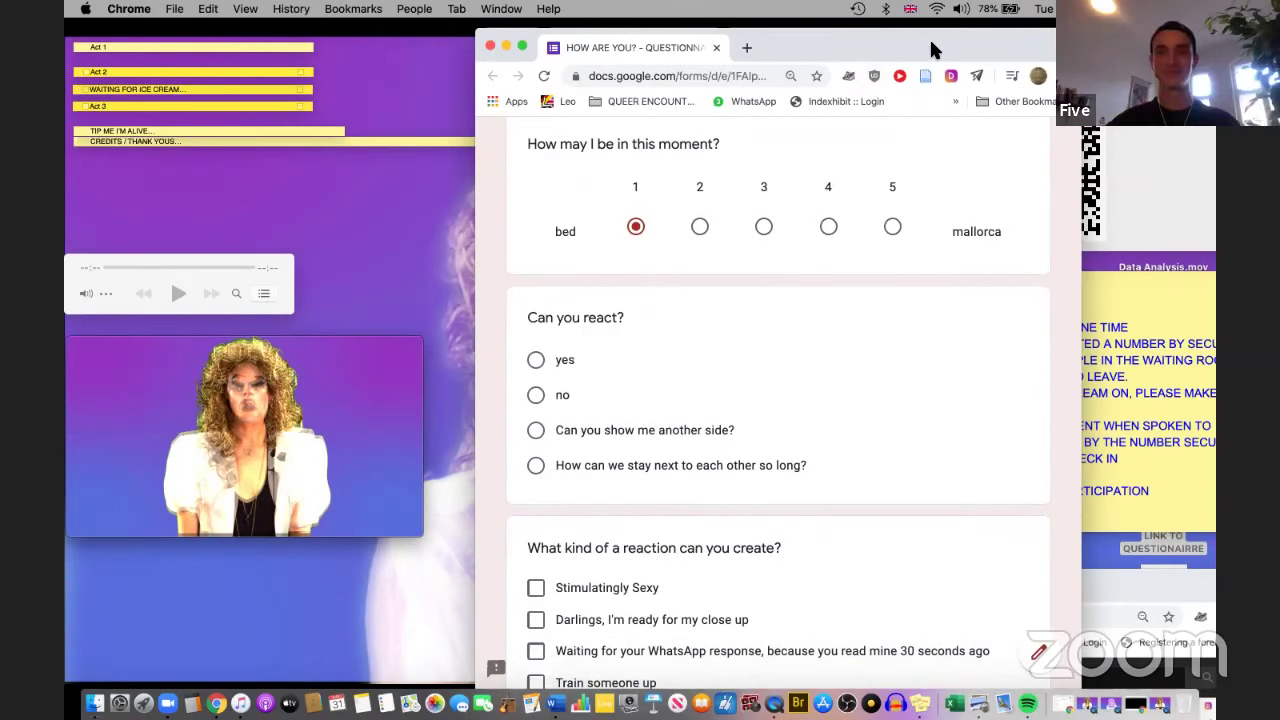
{"action": "left_click_drag", "start_coordinate": [914, 40], "coordinate": [863, 50]}
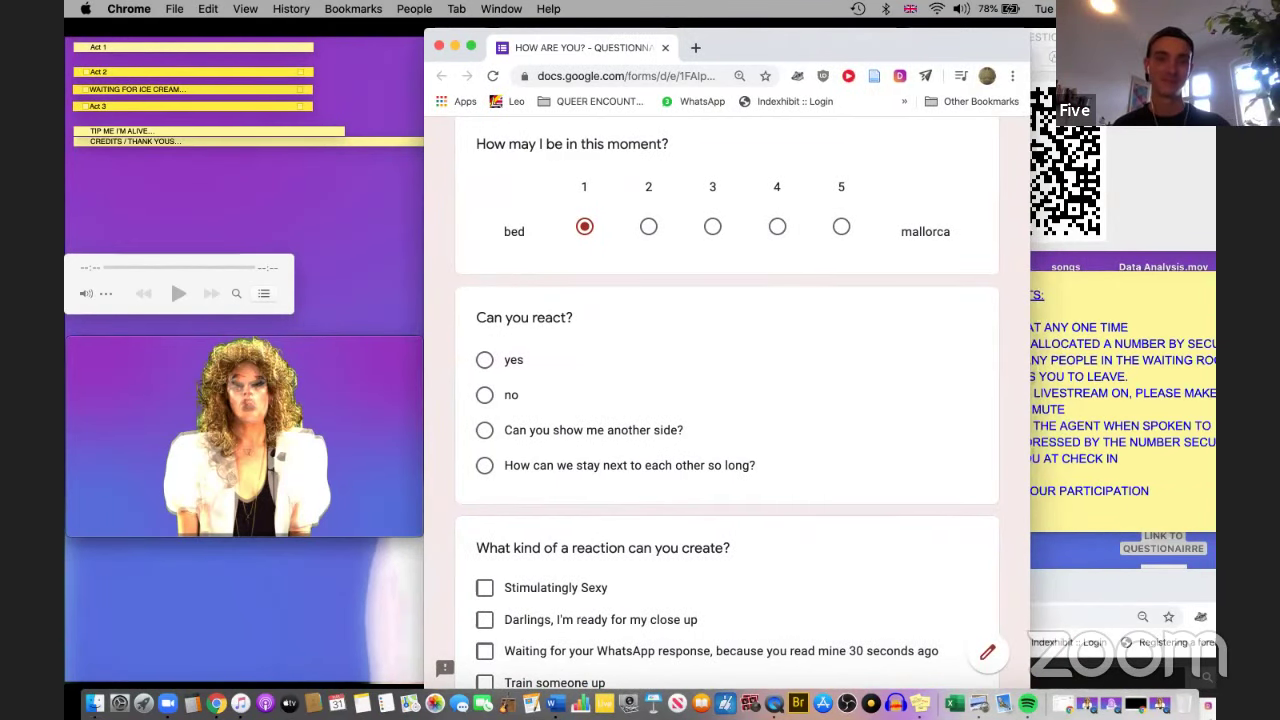
{"action": "left_click", "coordinate": [1032, 105]}
{"action": "left_click_drag", "start_coordinate": [1014, 62], "coordinate": [1030, 62]}
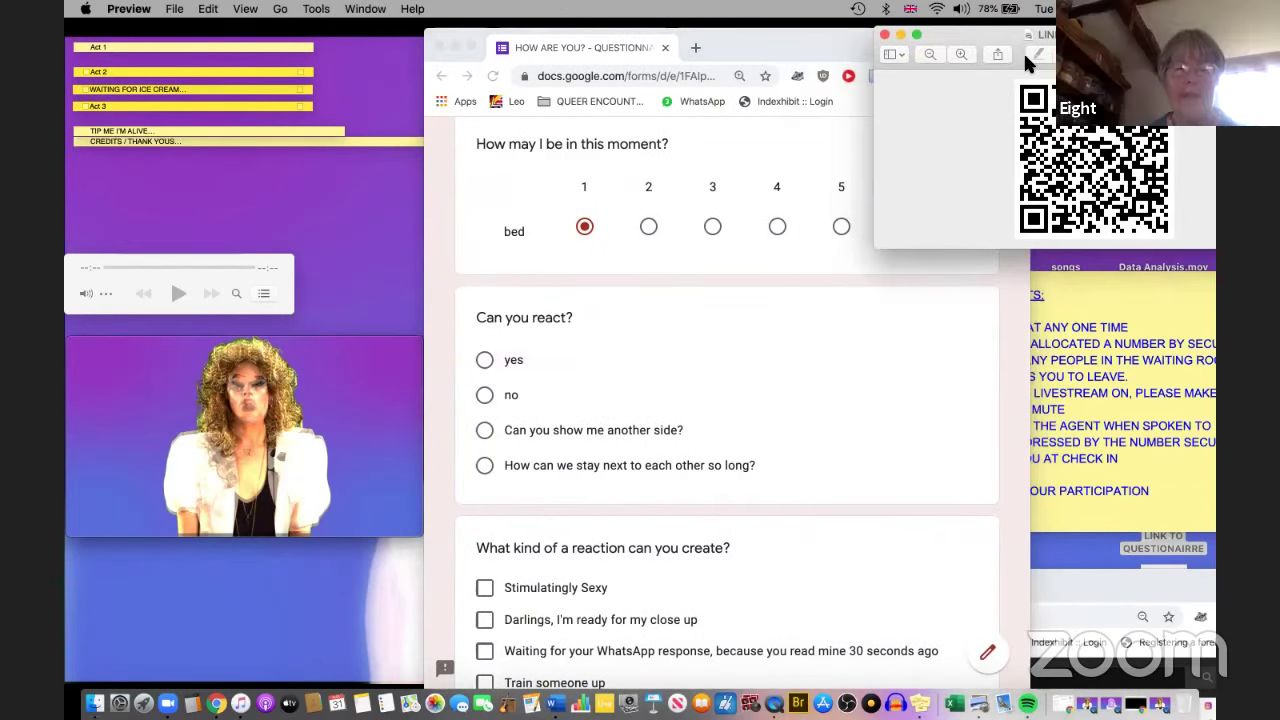
Step: Return to the questionnaire and answer yes to "Can you react?"
{"action": "left_click", "coordinate": [484, 362]}
{"action": "scroll", "coordinate": [640, 490], "scroll_direction": "down", "scroll_amount": 1}
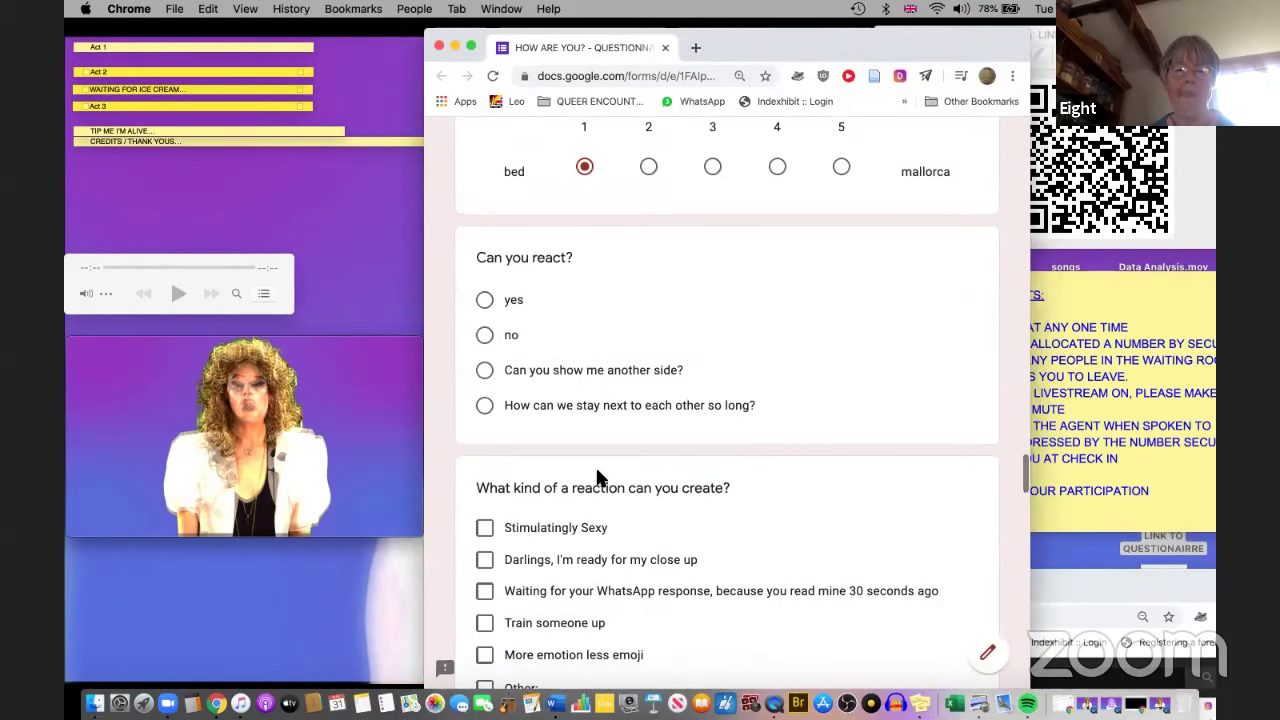
{"action": "left_click", "coordinate": [486, 304]}
Step: Answer "What kind of a reaction can you create?" with Other, entering "more emoji less emotion" in place of the "More emotion less emoji" option
{"action": "scroll", "coordinate": [557, 413], "scroll_direction": "down", "scroll_amount": 3}
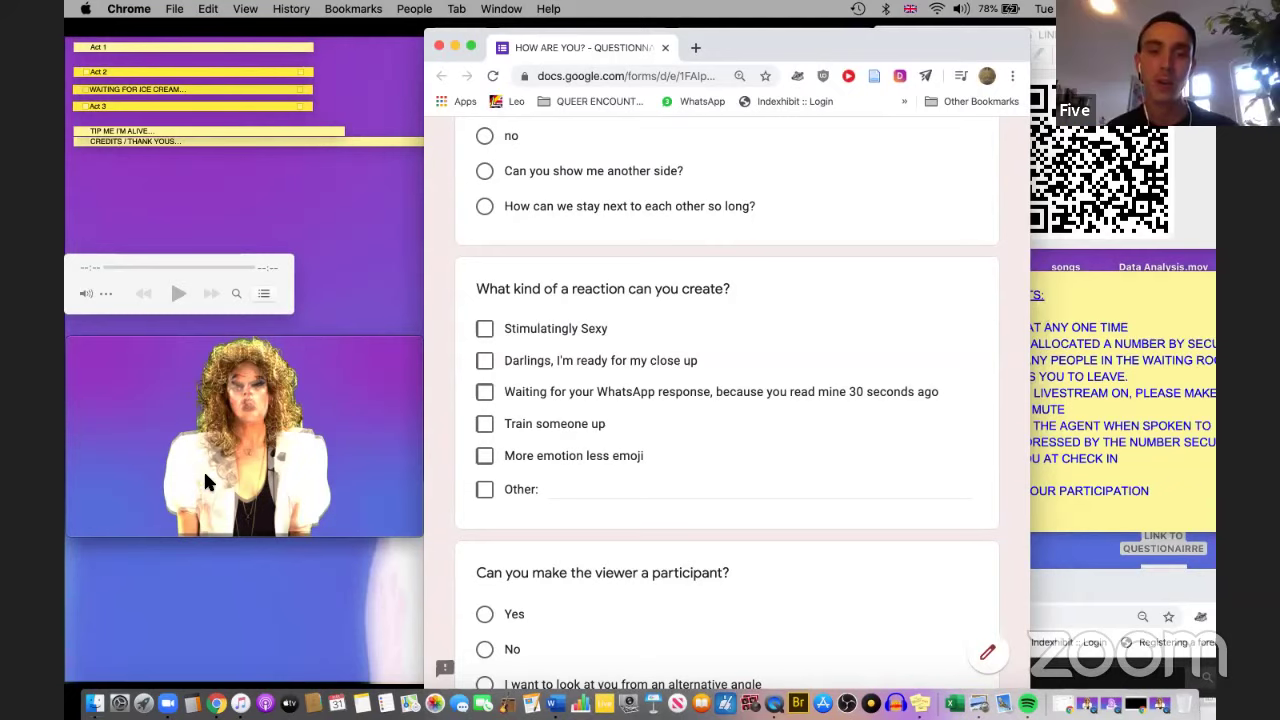
{"action": "left_click", "coordinate": [486, 456]}
{"action": "scroll", "coordinate": [580, 460], "scroll_direction": "down", "scroll_amount": 3}
{"action": "scroll", "coordinate": [579, 455], "scroll_direction": "down", "scroll_amount": 2}
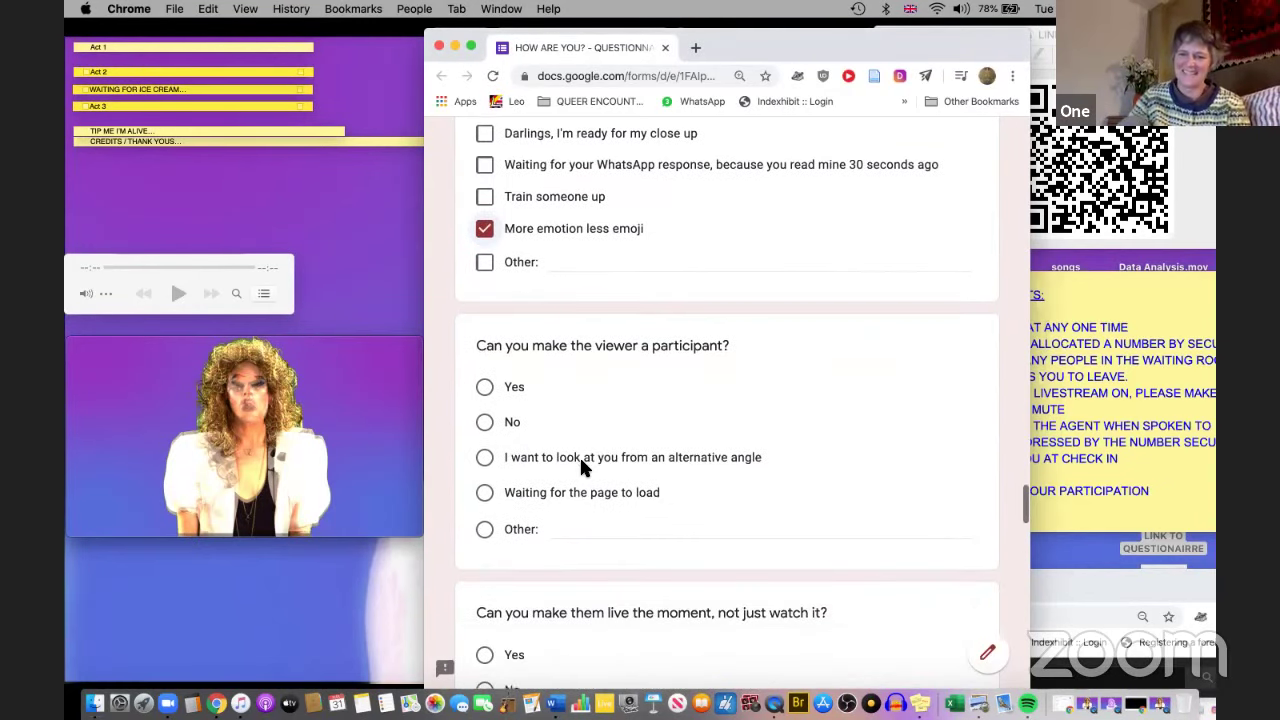
{"action": "left_click", "coordinate": [484, 261]}
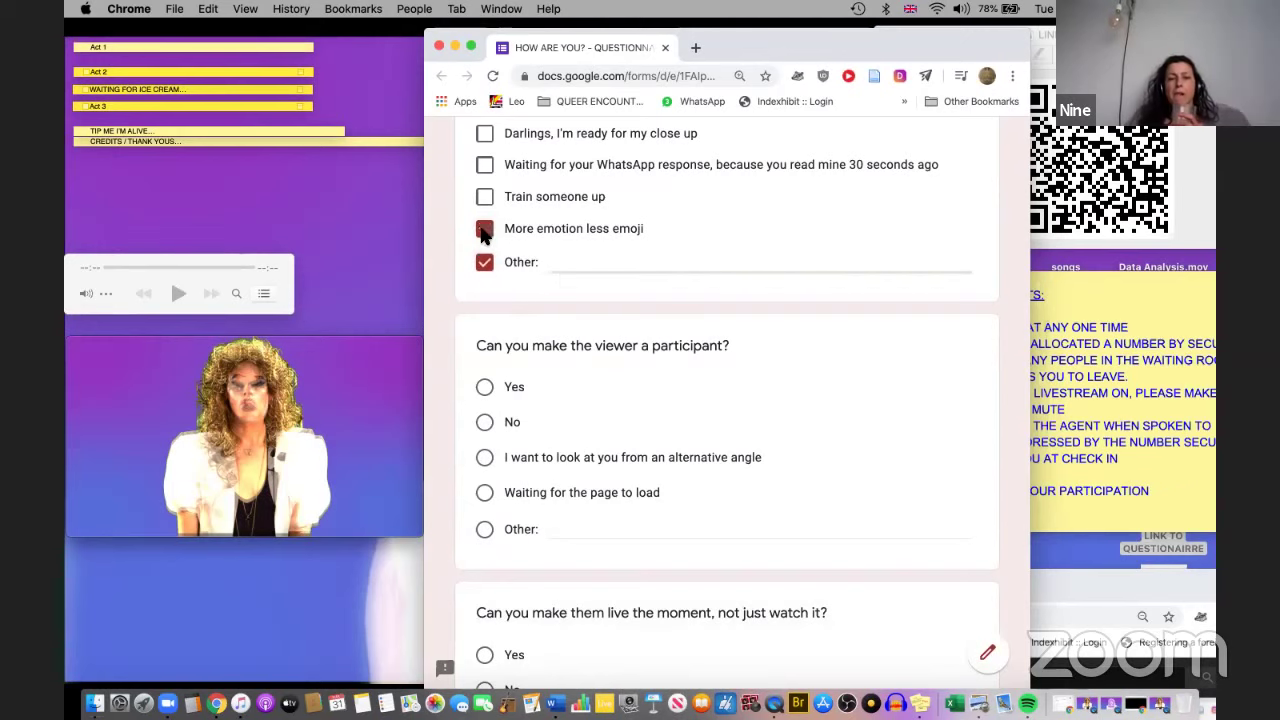
{"action": "type", "text": "more "}
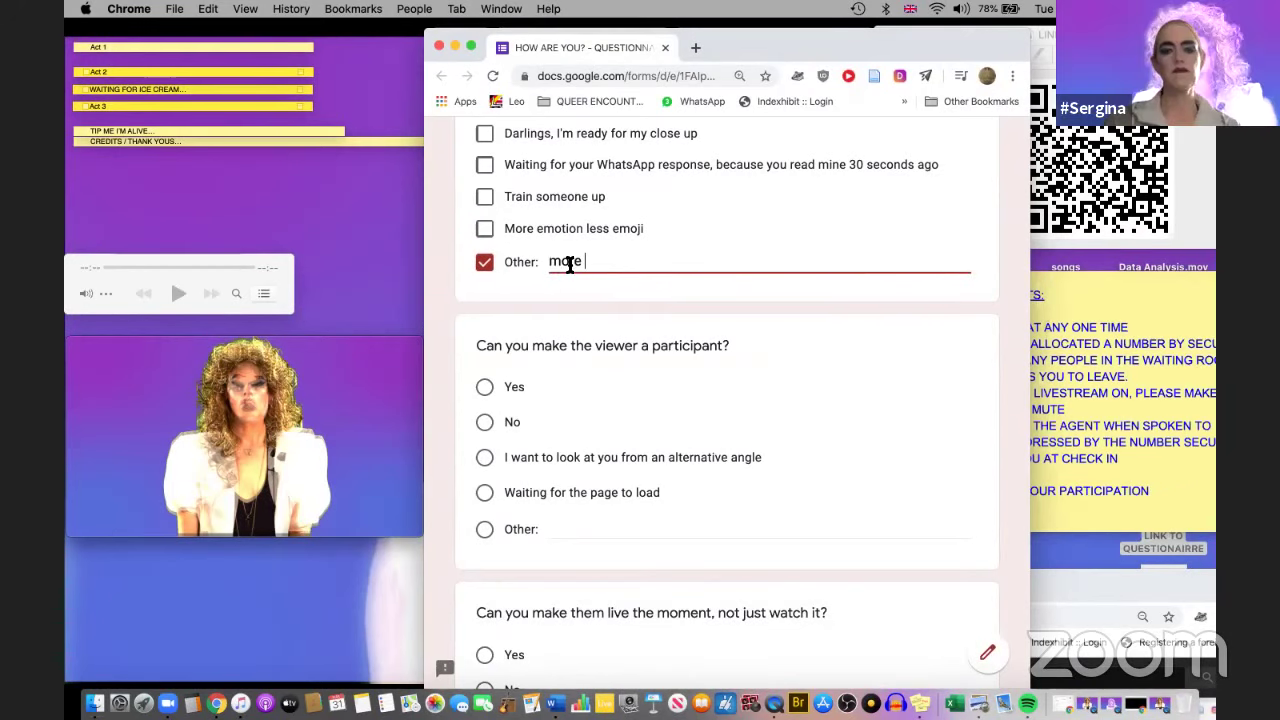
{"action": "type", "text": "emoji less emotion"}
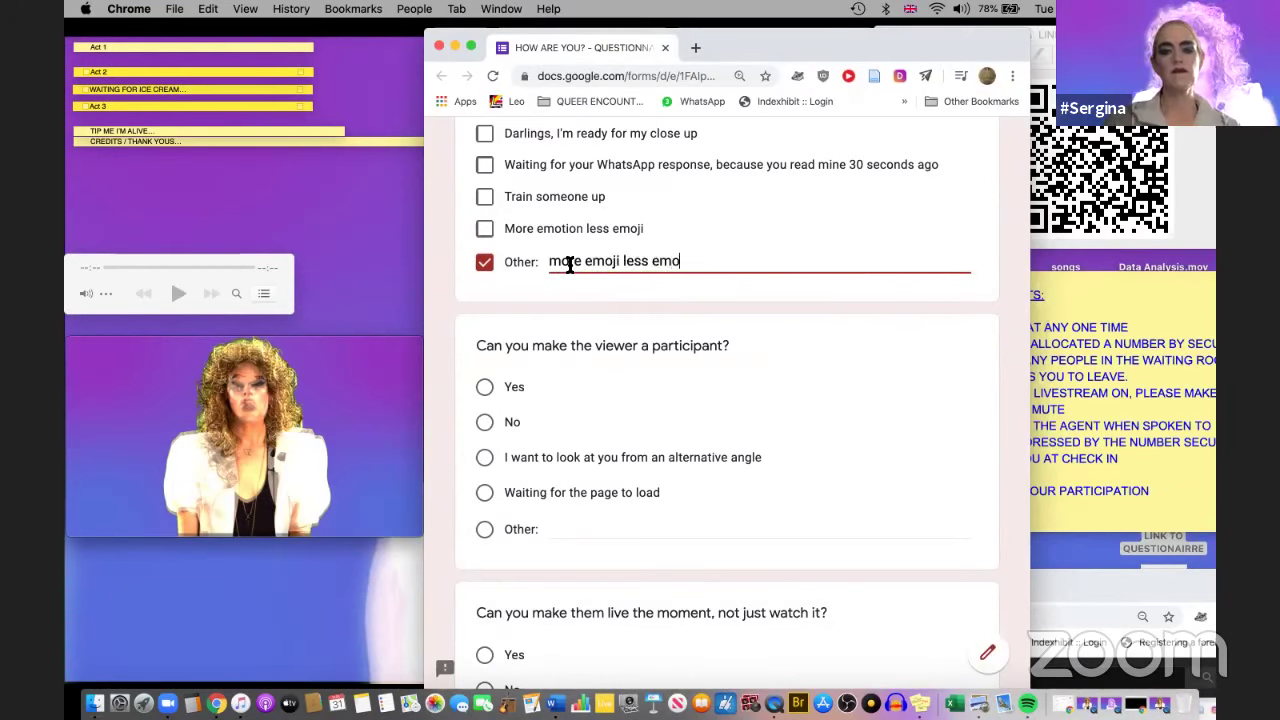
Step: Choose "I want to look at you from an alternative angle" as the answer to "Can you make the viewer a participant?"
{"action": "left_click", "coordinate": [608, 379]}
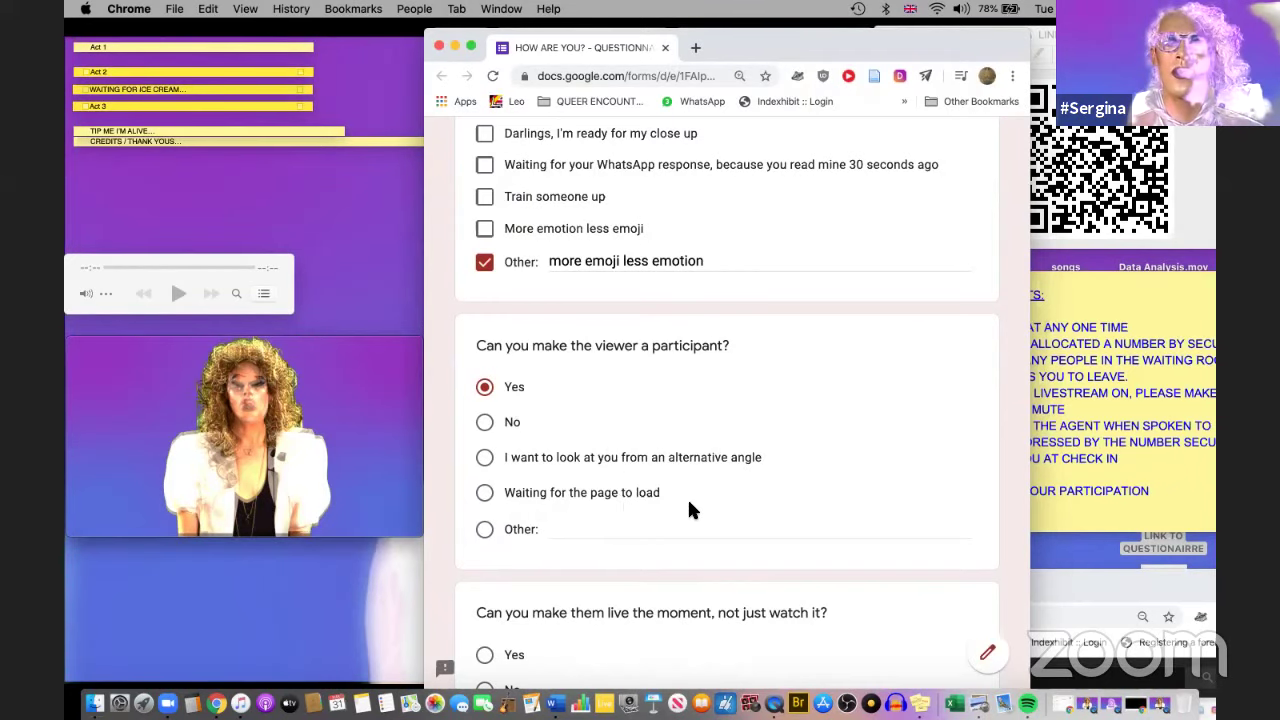
{"action": "scroll", "coordinate": [689, 508], "scroll_direction": "down", "scroll_amount": 1}
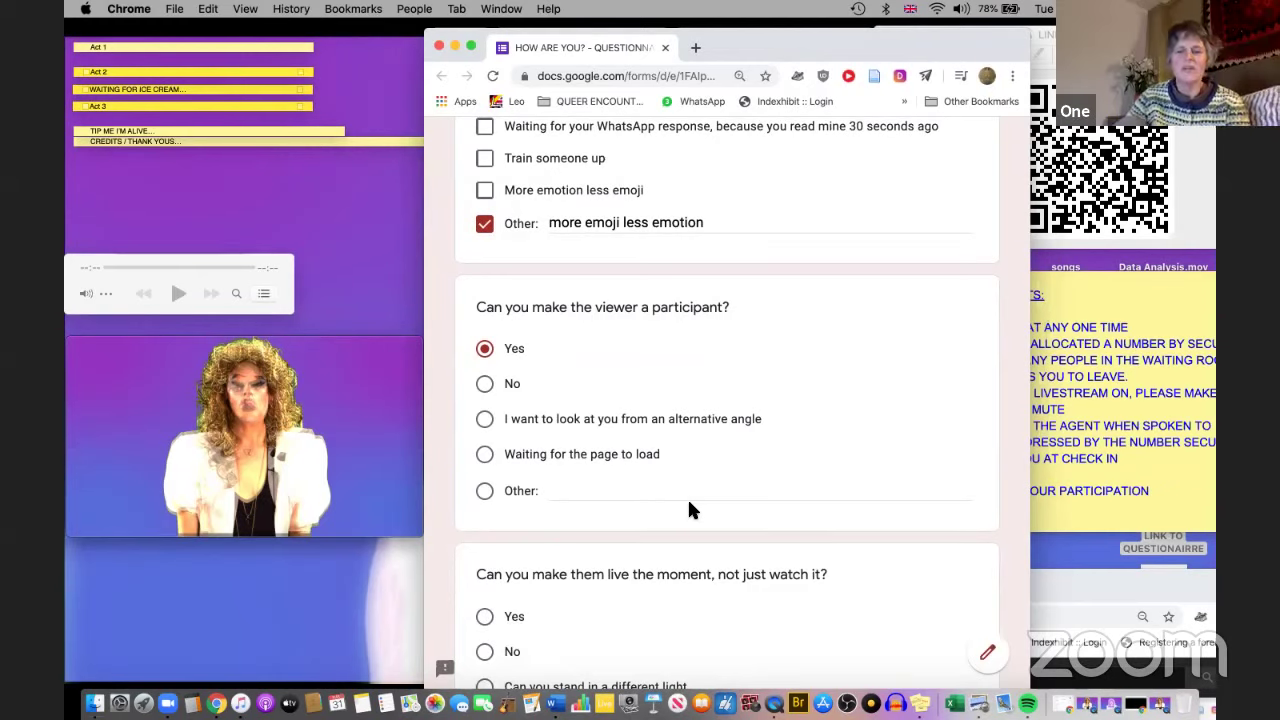
{"action": "left_click", "coordinate": [484, 419]}
Step: Answer Yes to "Can you make them live the moment, not just watch it?"
{"action": "scroll", "coordinate": [605, 460], "scroll_direction": "down", "scroll_amount": 5}
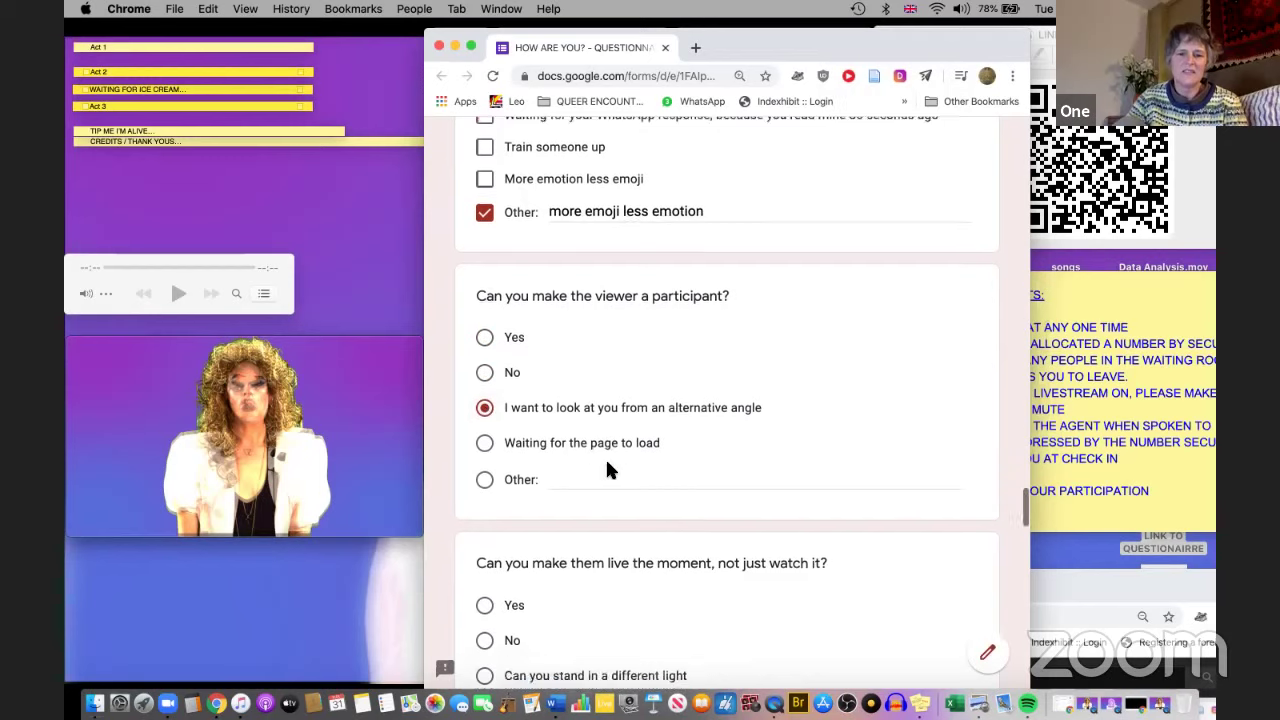
{"action": "scroll", "coordinate": [608, 465], "scroll_direction": "down", "scroll_amount": 1}
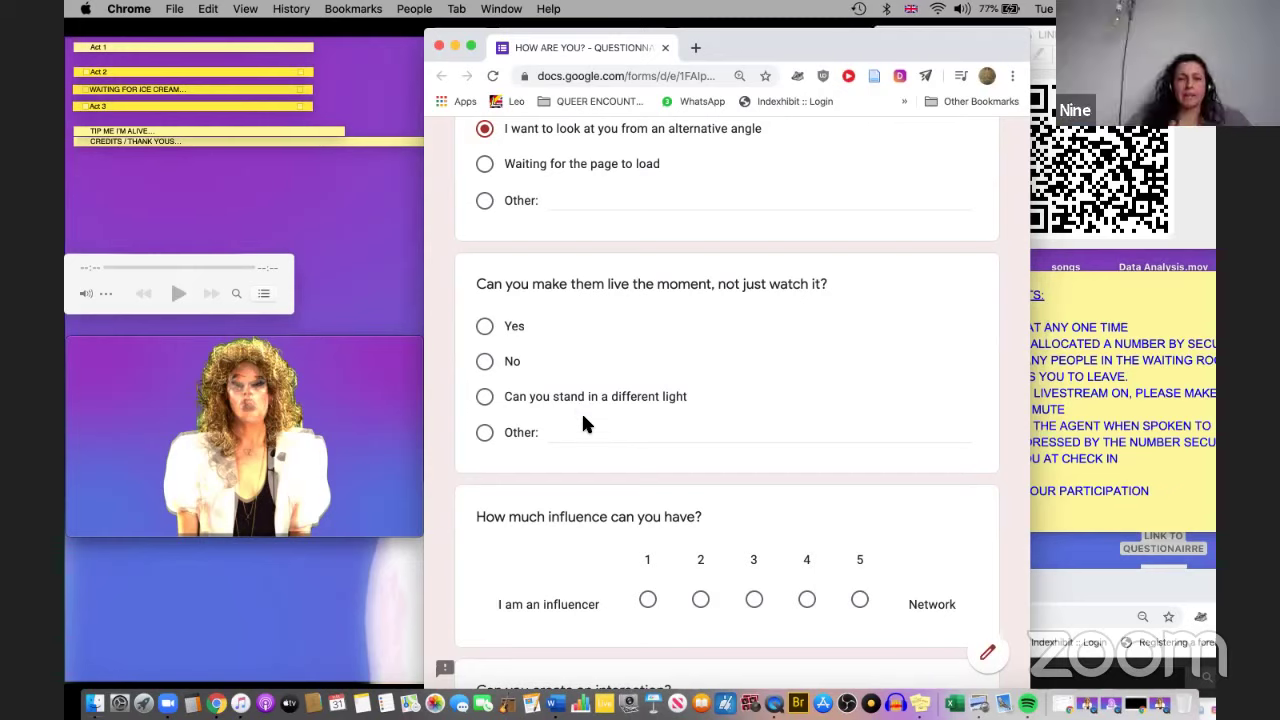
{"action": "left_click", "coordinate": [485, 327]}
Step: Rate "How much influence can you have?" as 4 on the scale from I am an influencer to Network
{"action": "scroll", "coordinate": [619, 407], "scroll_direction": "down", "scroll_amount": 4}
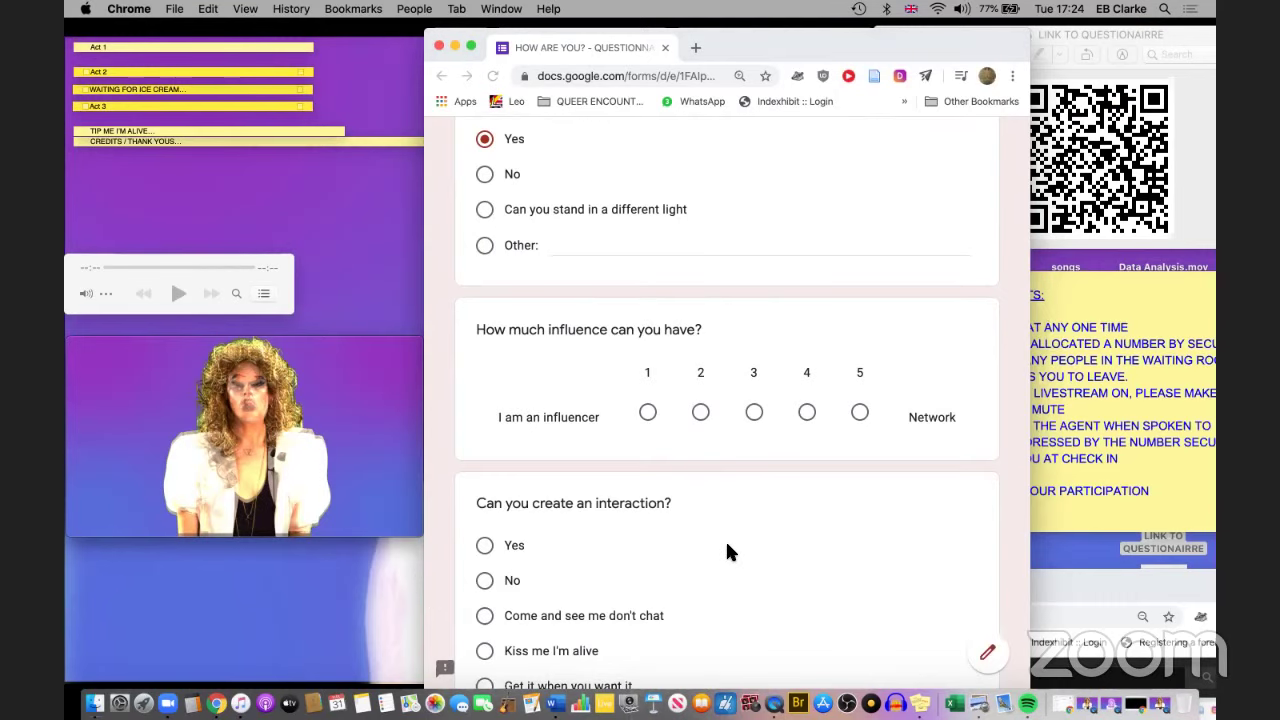
{"action": "scroll", "coordinate": [727, 552], "scroll_direction": "down", "scroll_amount": 1}
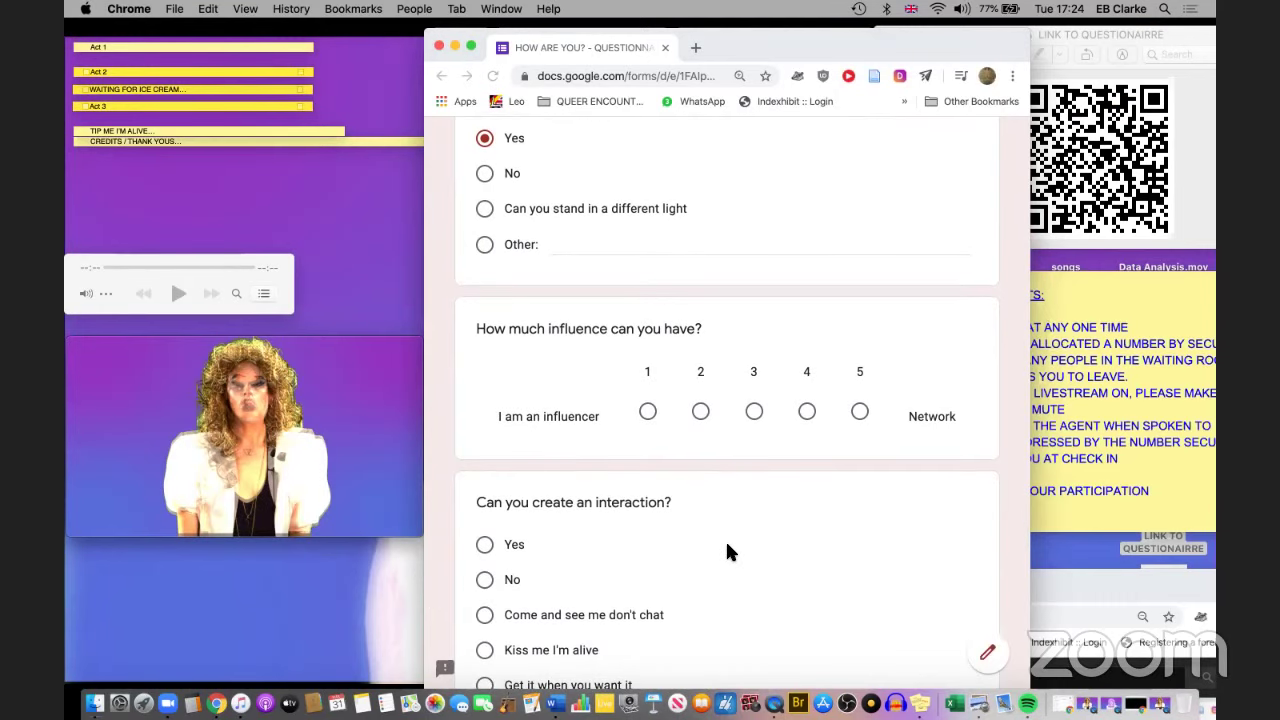
{"action": "left_click", "coordinate": [806, 411]}
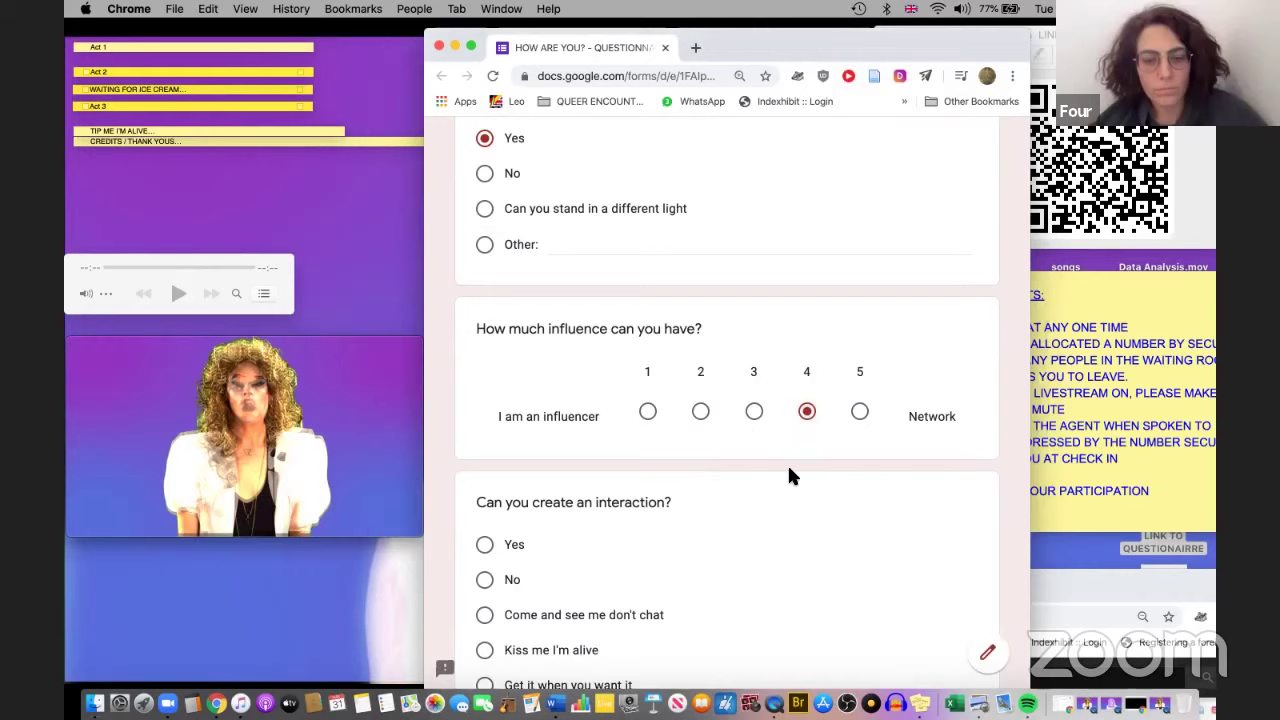
Step: Narrow the questionnaire window to uncover the QR code and answer "Can you create an interaction?" with "Kiss me I'm alive"
{"action": "scroll", "coordinate": [789, 470], "scroll_direction": "down", "scroll_amount": 5}
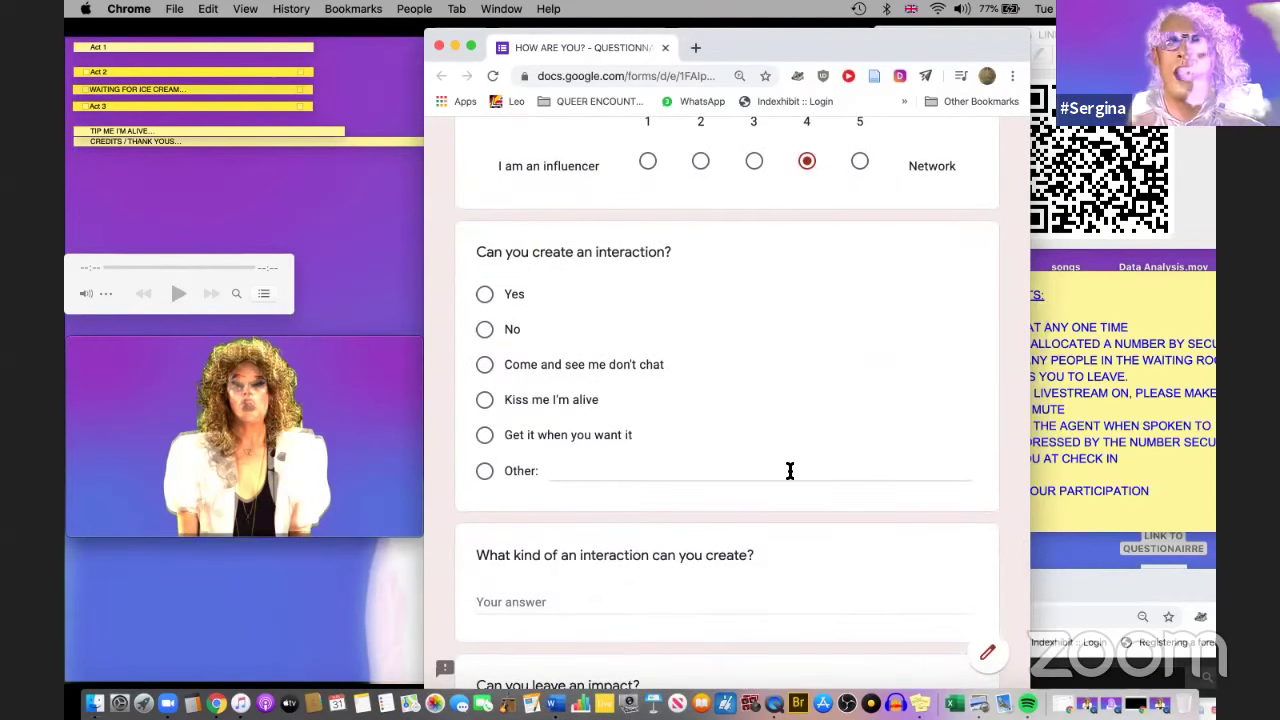
{"action": "left_click_drag", "start_coordinate": [1031, 449], "coordinate": [968, 450]}
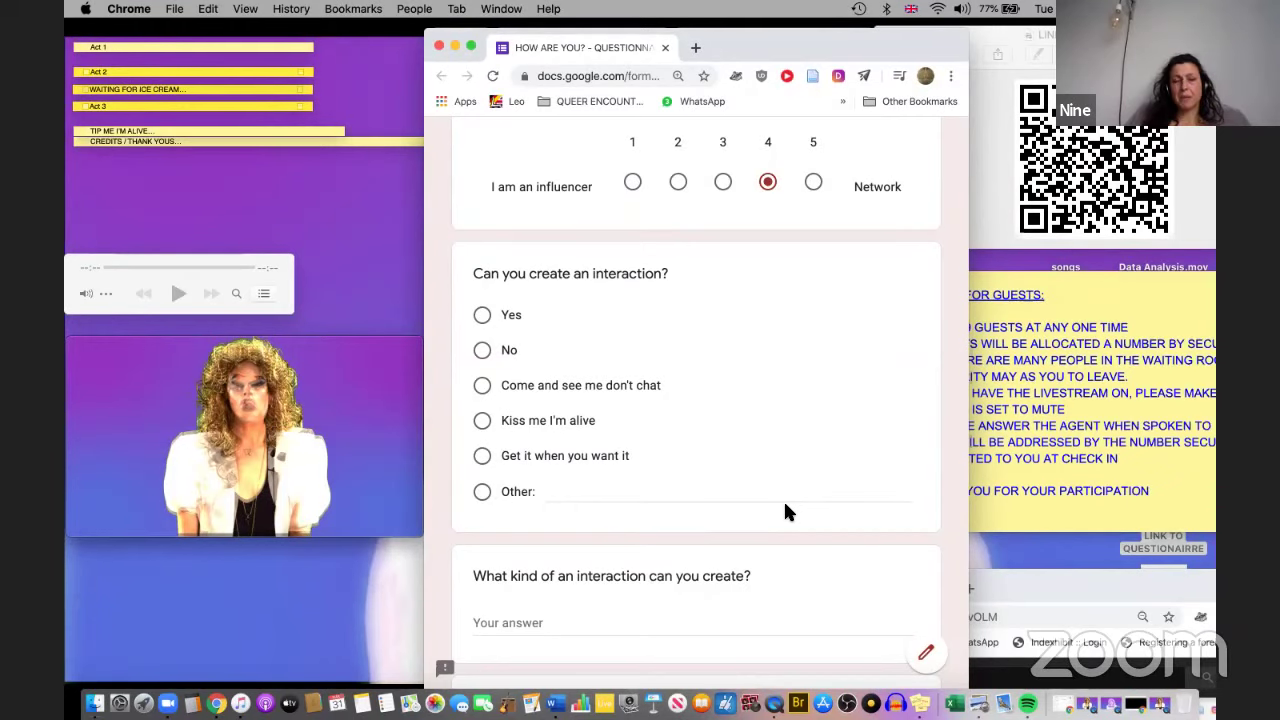
{"action": "left_click", "coordinate": [503, 424]}
Step: Answer "What kind of an interaction can you create?" with "i can create spontaneous combustion does that count?"
{"action": "scroll", "coordinate": [505, 427], "scroll_direction": "down", "scroll_amount": 3}
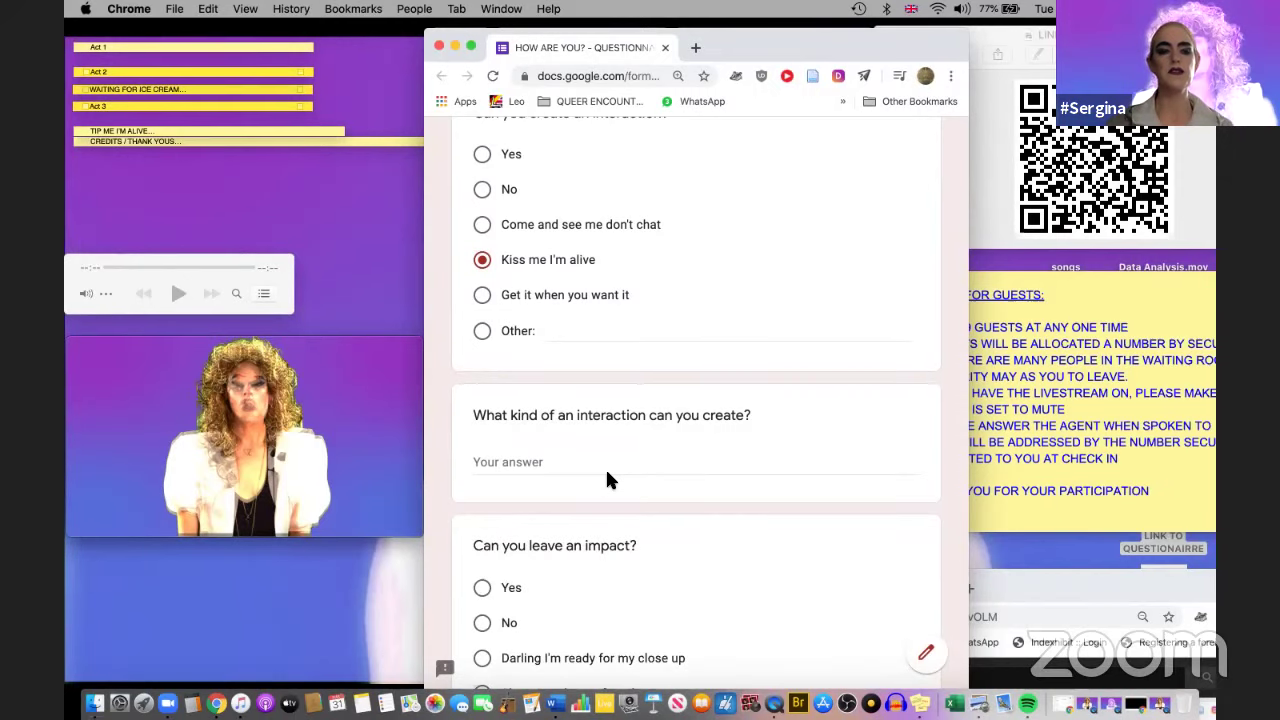
{"action": "scroll", "coordinate": [606, 473], "scroll_direction": "down", "scroll_amount": 1}
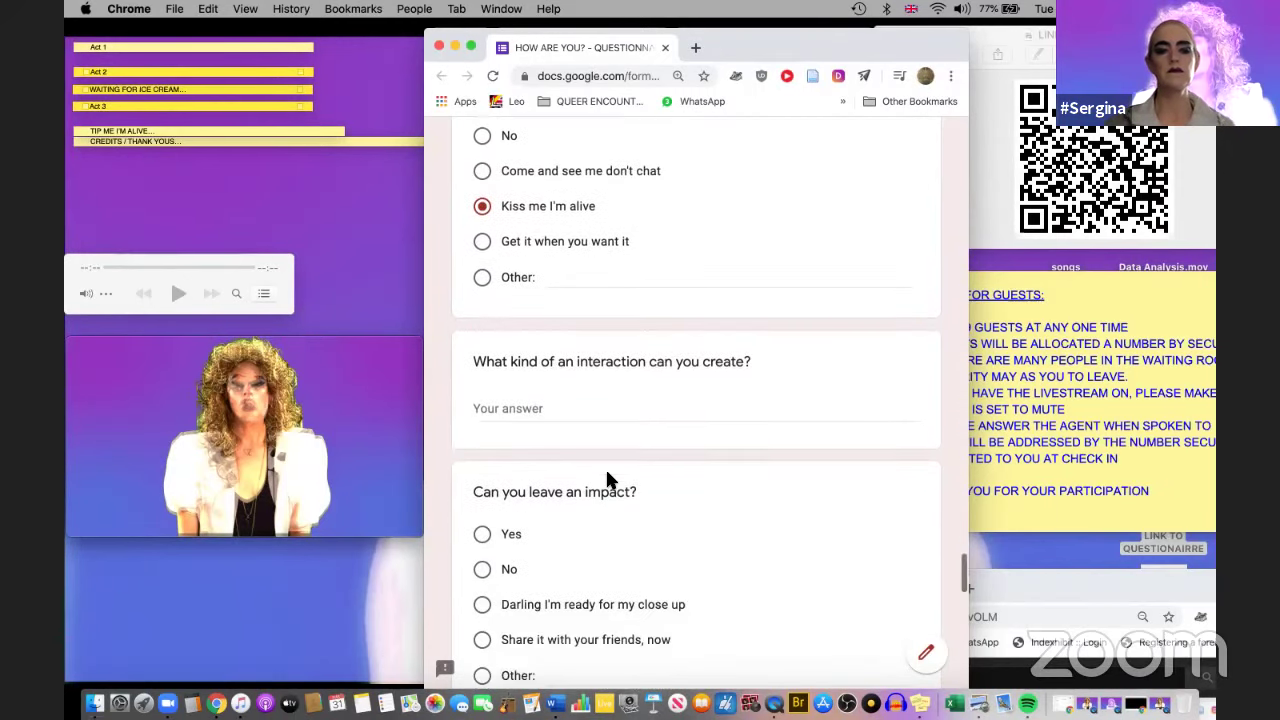
{"action": "left_click", "coordinate": [581, 407]}
{"action": "type", "text": "i c"}
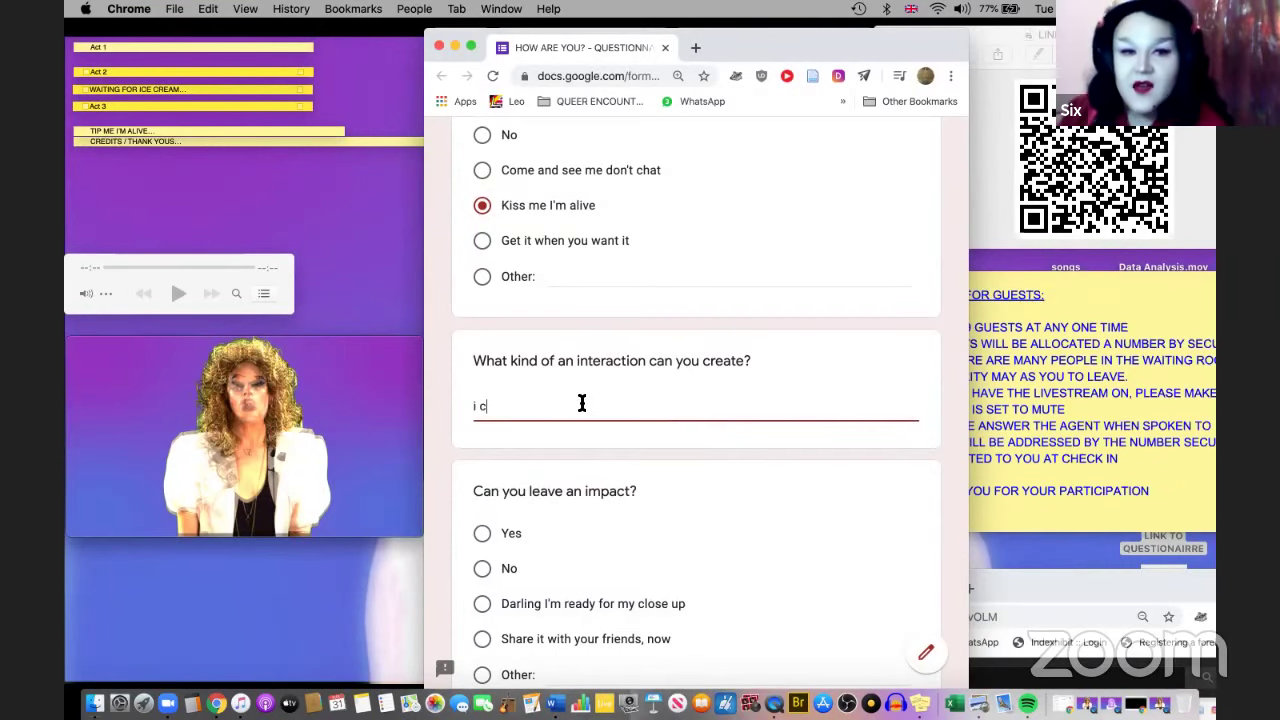
{"action": "type", "text": "an create spon"}
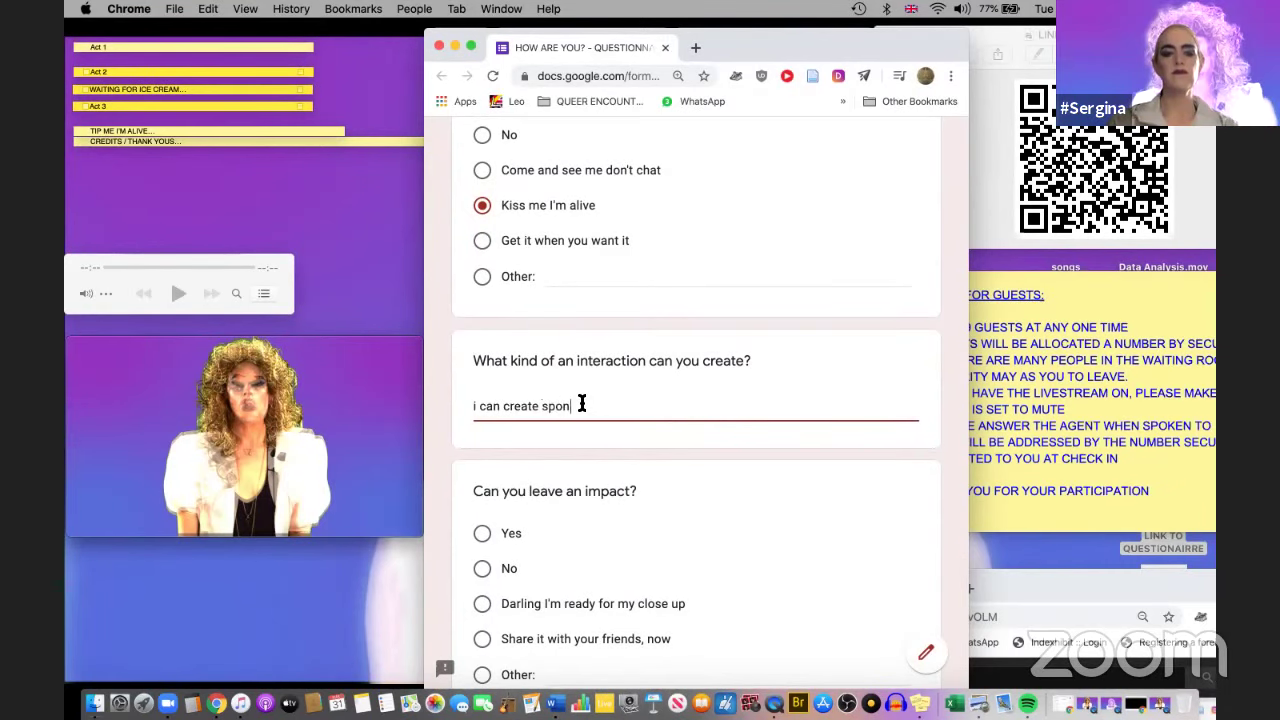
{"action": "type", "text": "taneous combu"}
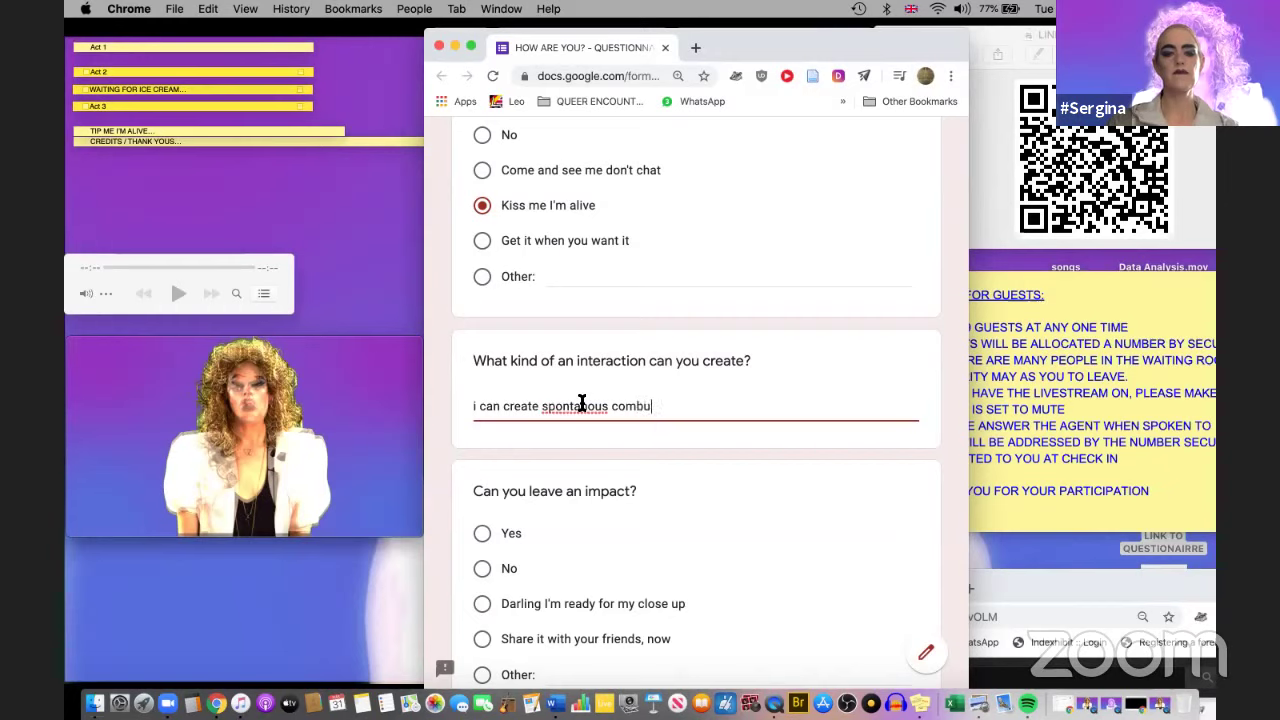
{"action": "type", "text": "stion colo"}
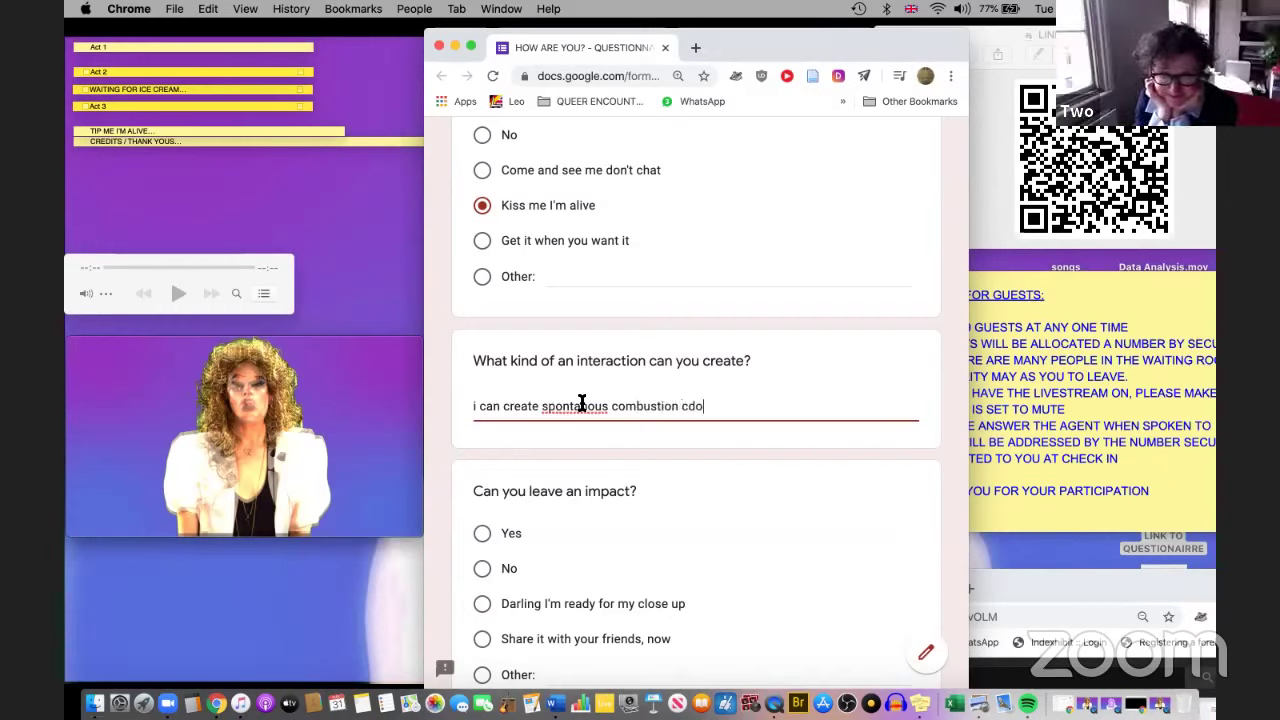
{"action": "key", "text": "BackSpace"}
{"action": "key", "text": "BackSpace"}
{"action": "key", "text": "BackSpace"}
{"action": "key", "text": "BackSpace"}
{"action": "type", "text": "does that coun"}
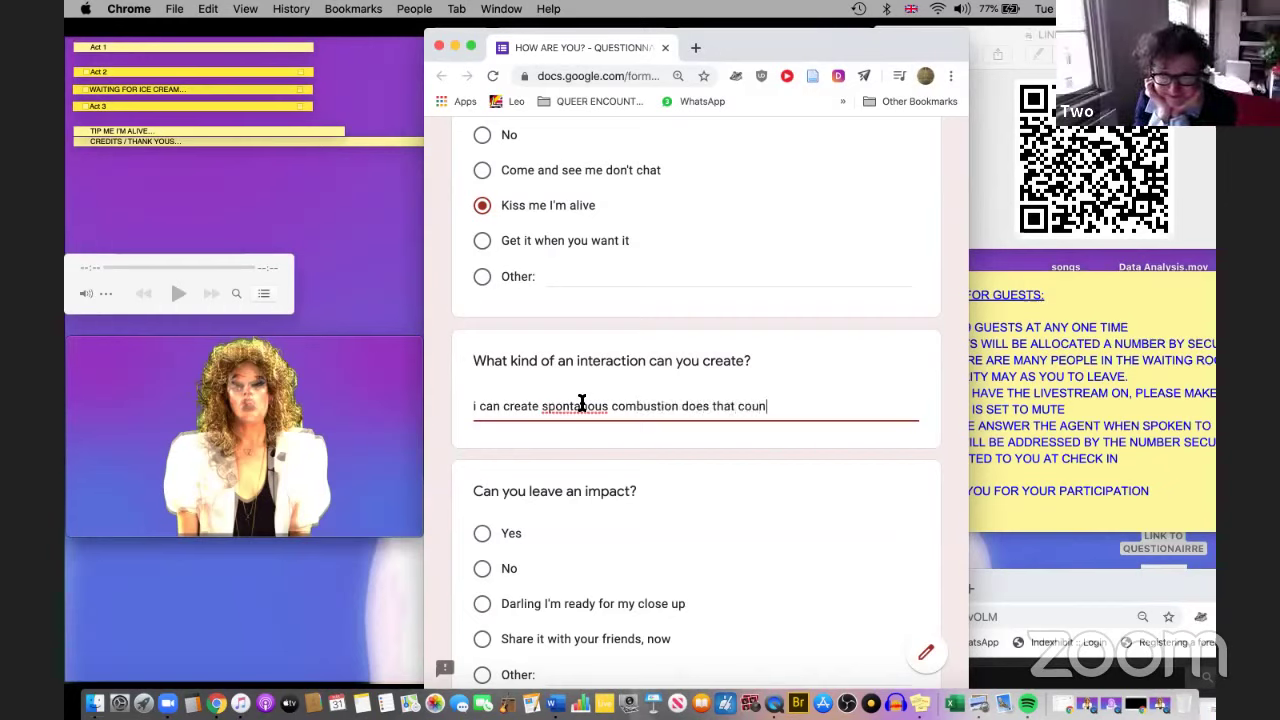
{"action": "type", "text": "t?"}
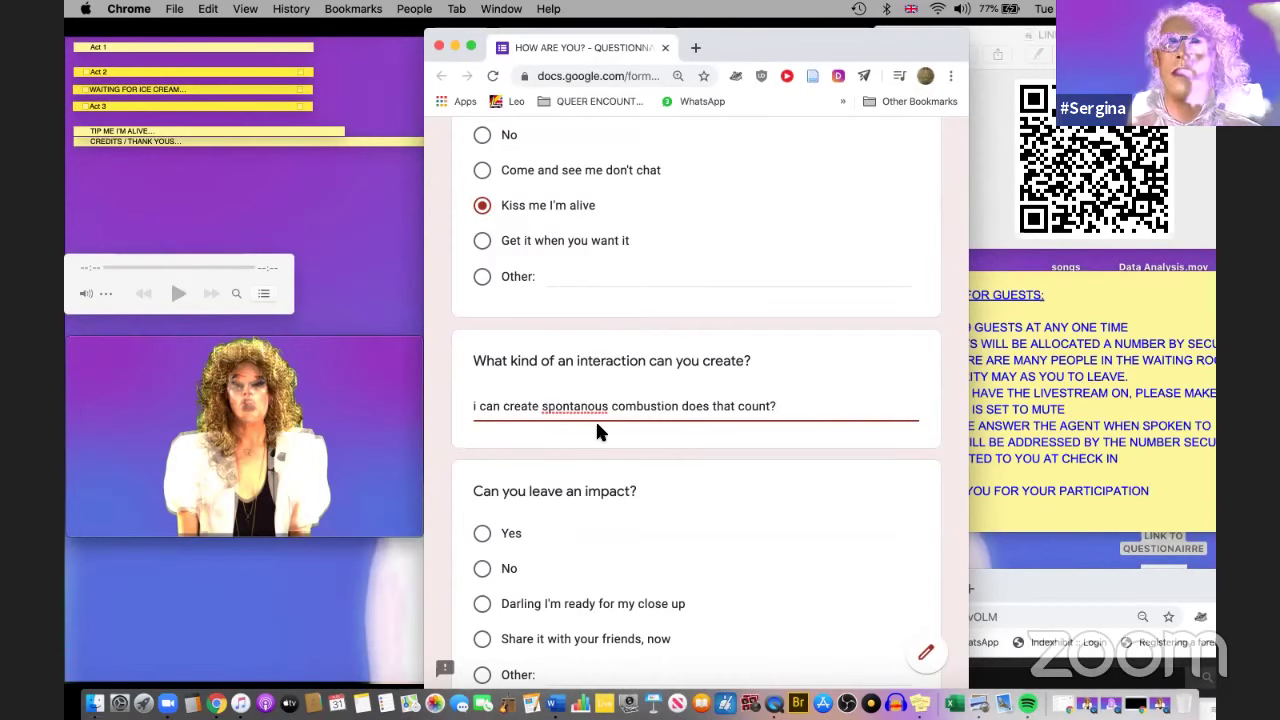
{"action": "left_click", "coordinate": [586, 397]}
{"action": "type", "text": "e"}
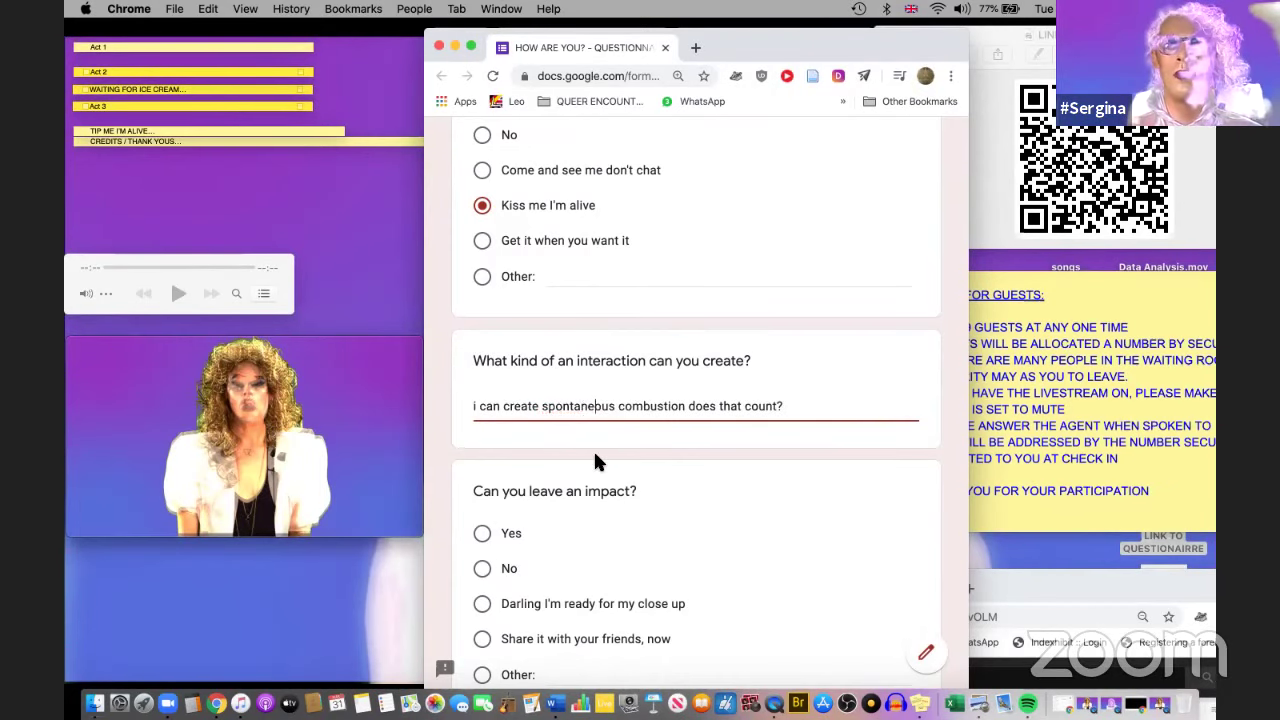
Step: Answer "Can you leave an impact?" with "Darling I'm ready for my close up"
{"action": "scroll", "coordinate": [597, 508], "scroll_direction": "down", "scroll_amount": 3}
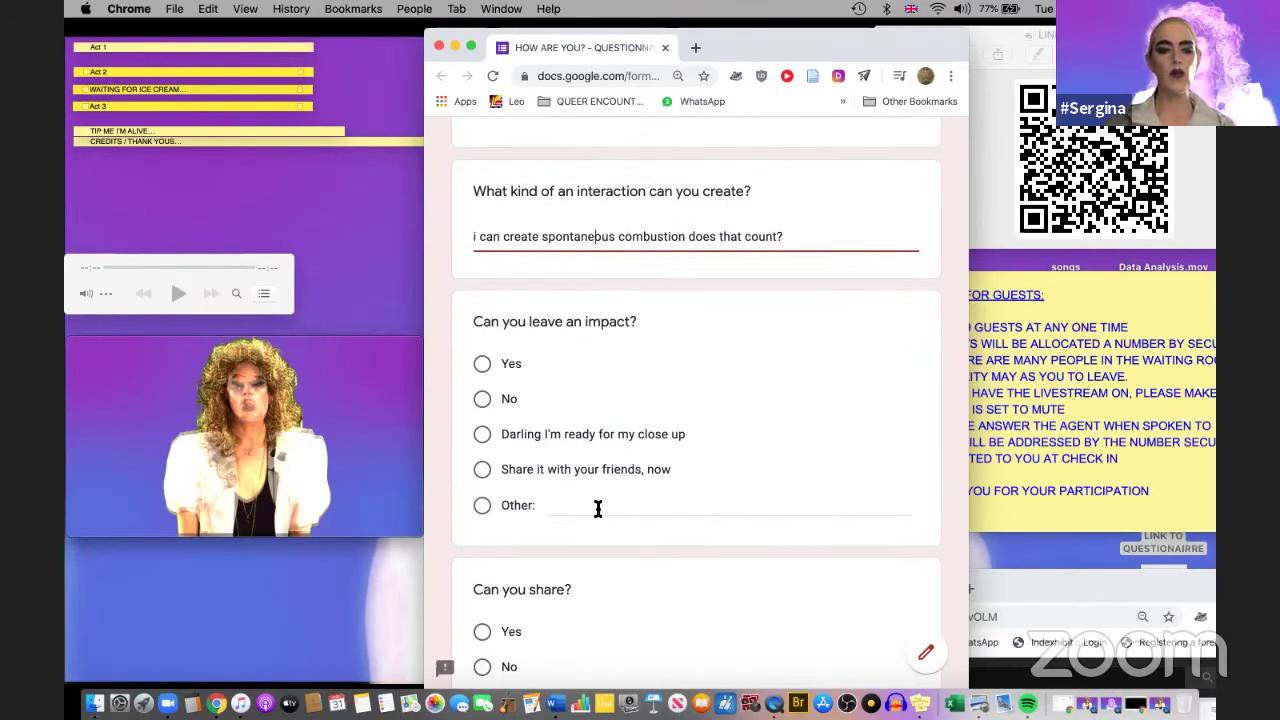
{"action": "scroll", "coordinate": [597, 508], "scroll_direction": "down", "scroll_amount": 2}
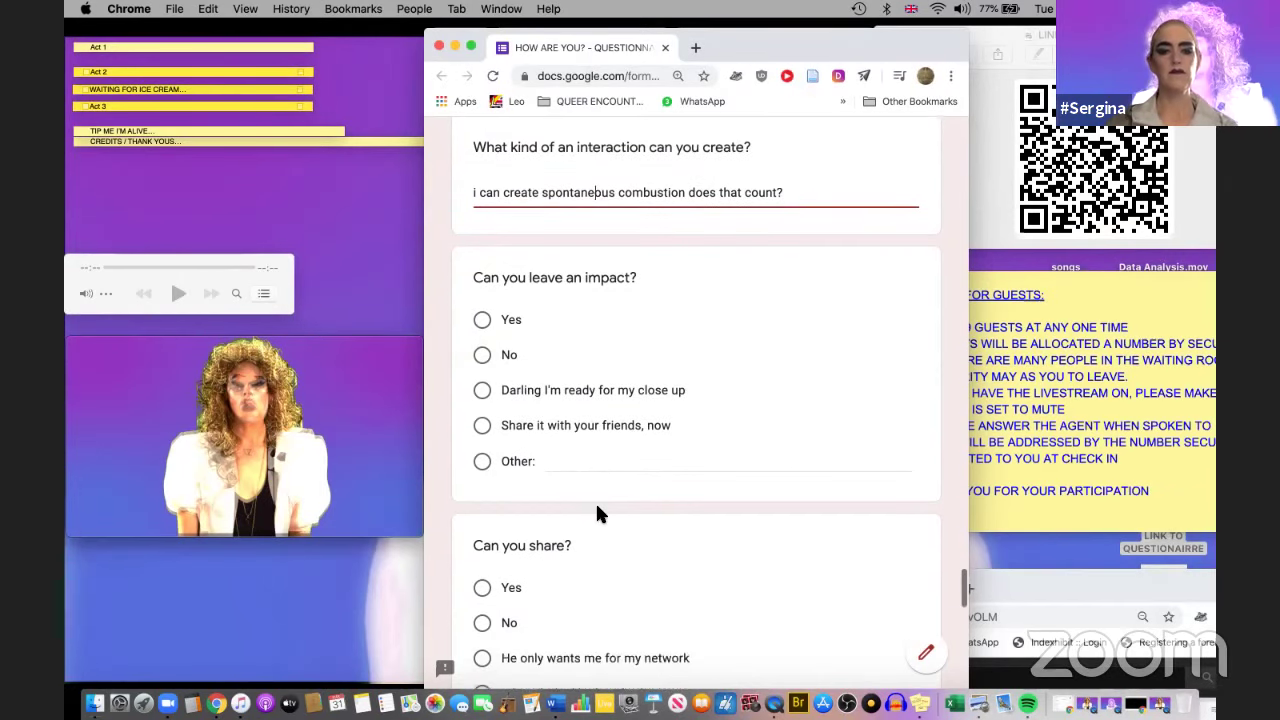
{"action": "left_click", "coordinate": [482, 389]}
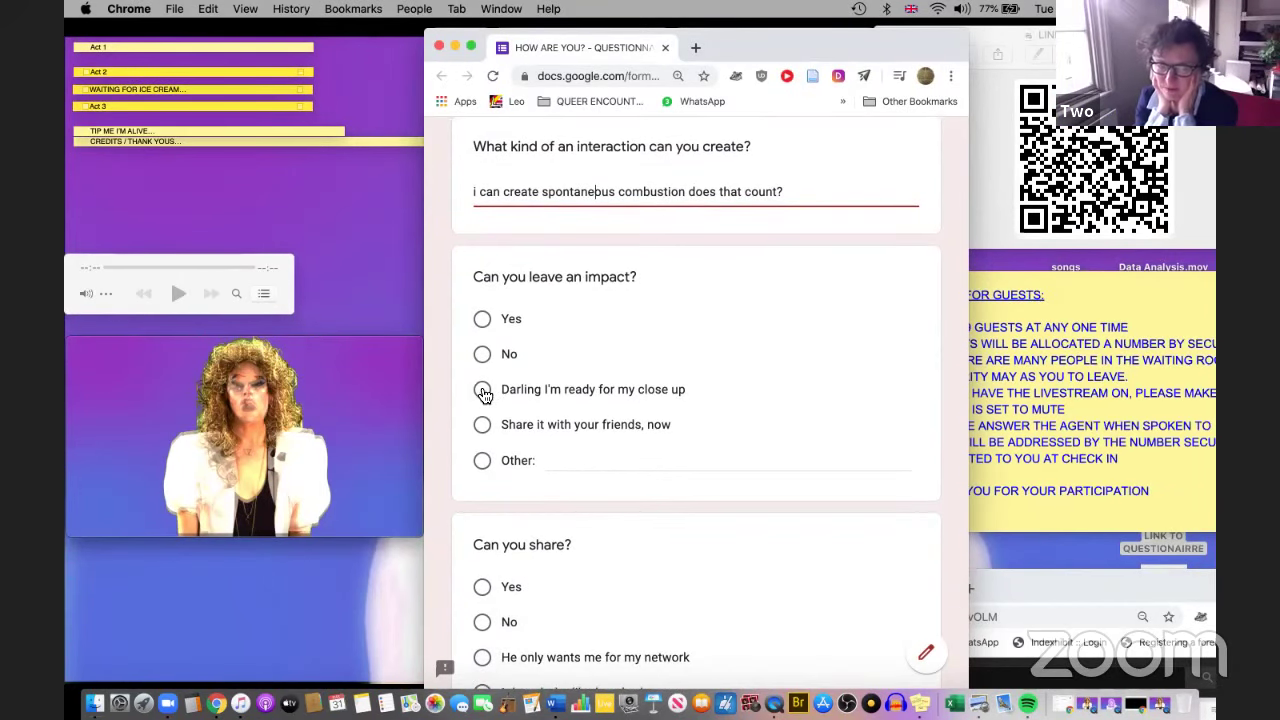
Step: Answer "Can you share?" with "He only wants me for my network"
{"action": "scroll", "coordinate": [563, 445], "scroll_direction": "down", "scroll_amount": 3}
{"action": "scroll", "coordinate": [565, 446], "scroll_direction": "down", "scroll_amount": 1}
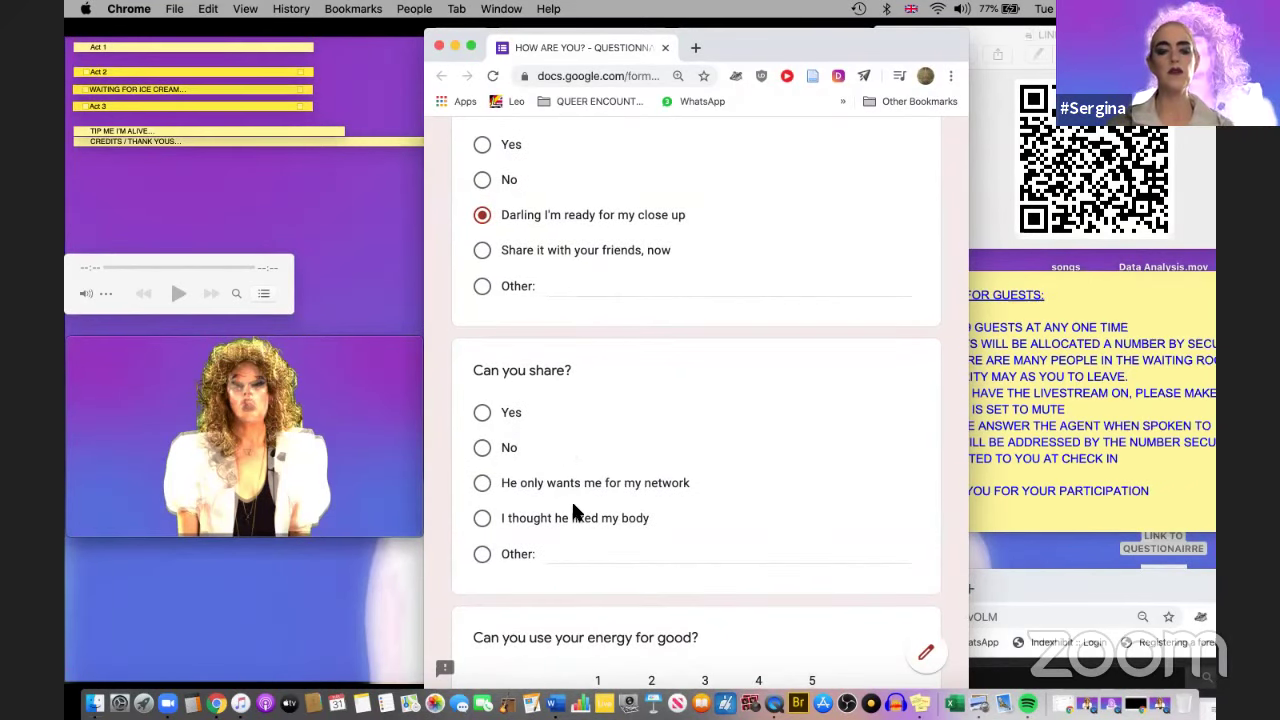
{"action": "scroll", "coordinate": [573, 512], "scroll_direction": "down", "scroll_amount": 1}
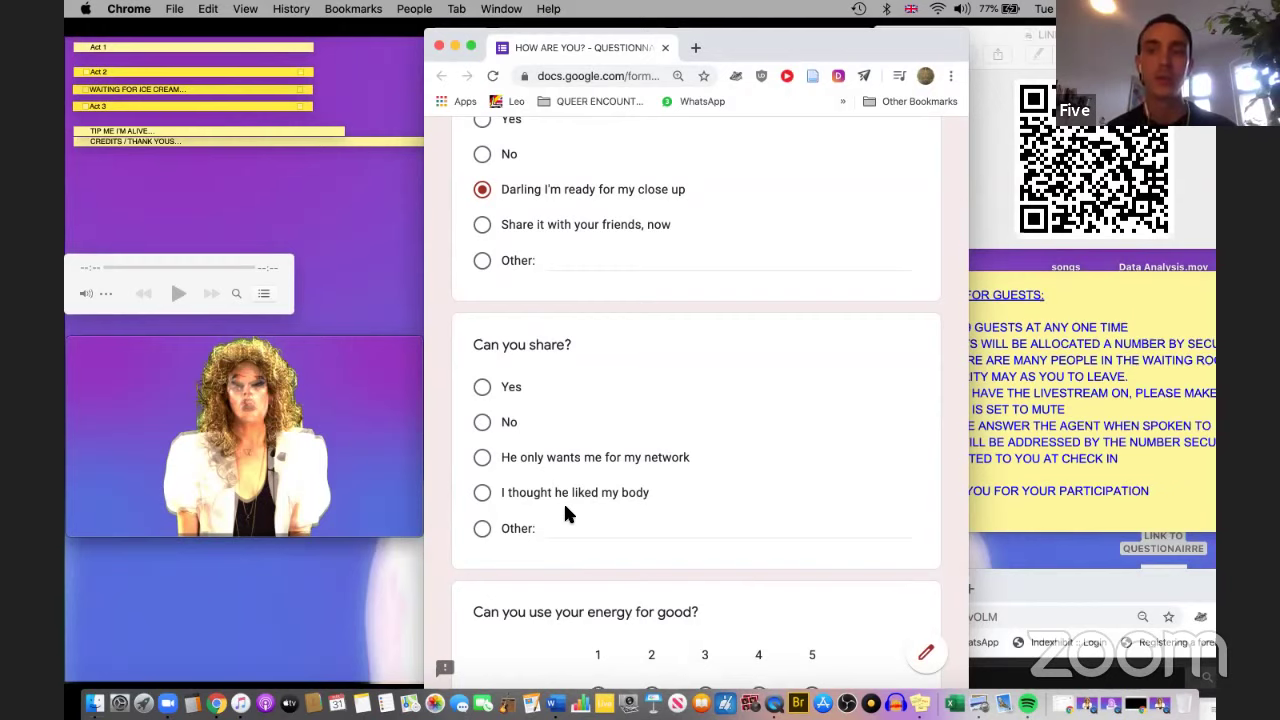
{"action": "left_click", "coordinate": [482, 457]}
Step: Rate "Can you use your energy for good?" as 2 between Spaghetti and Phone, and answer "How do you share your energy?" with No
{"action": "scroll", "coordinate": [480, 455], "scroll_direction": "down", "scroll_amount": 6}
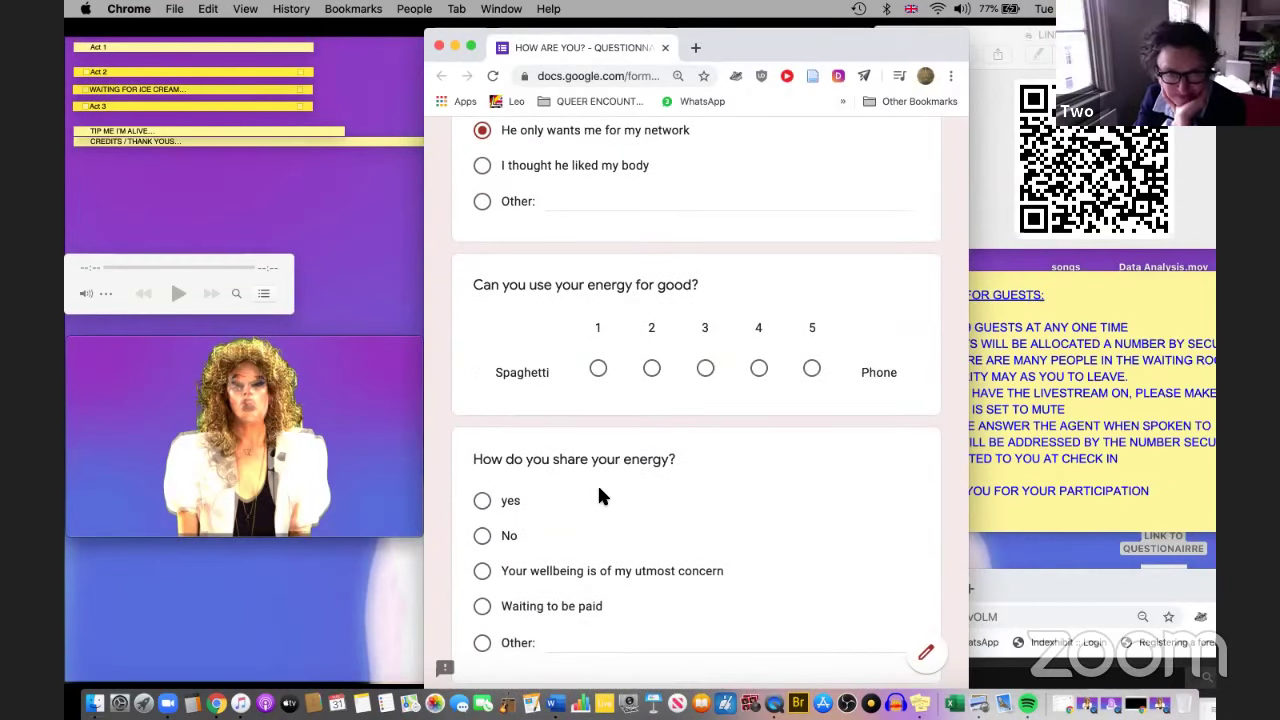
{"action": "scroll", "coordinate": [600, 495], "scroll_direction": "up", "scroll_amount": 1}
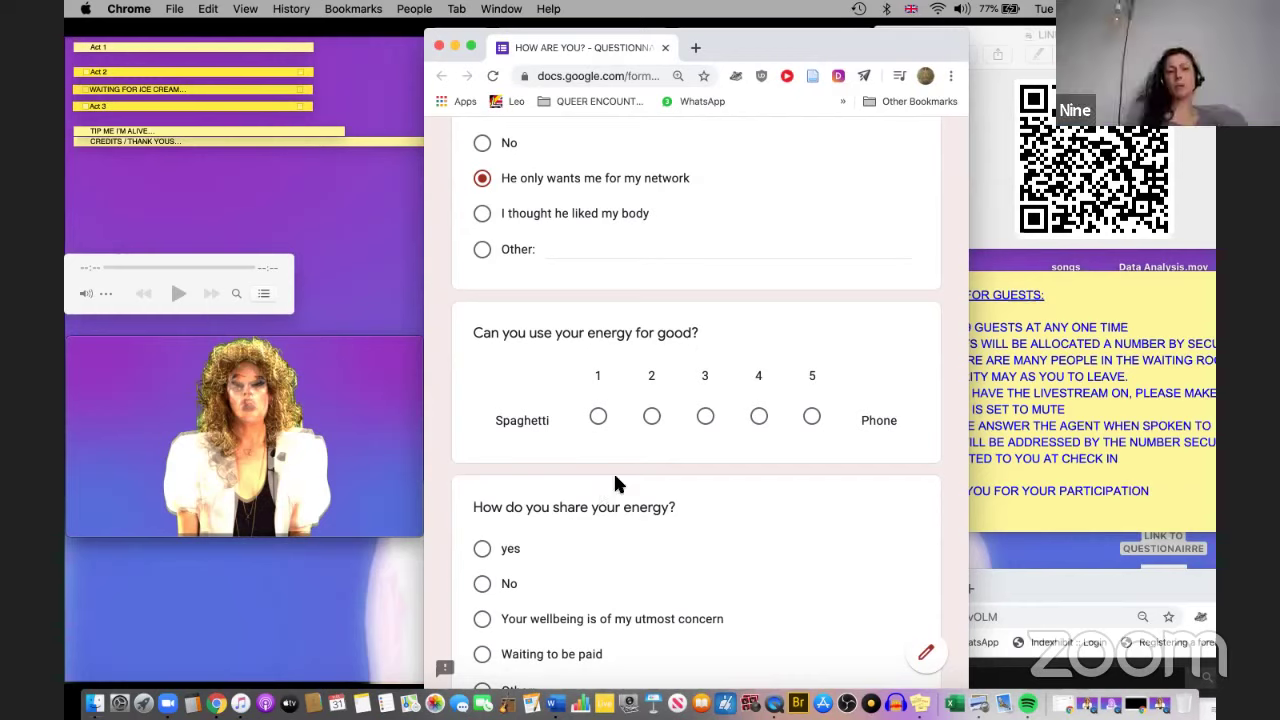
{"action": "left_click", "coordinate": [652, 418]}
{"action": "scroll", "coordinate": [655, 480], "scroll_direction": "down", "scroll_amount": 4}
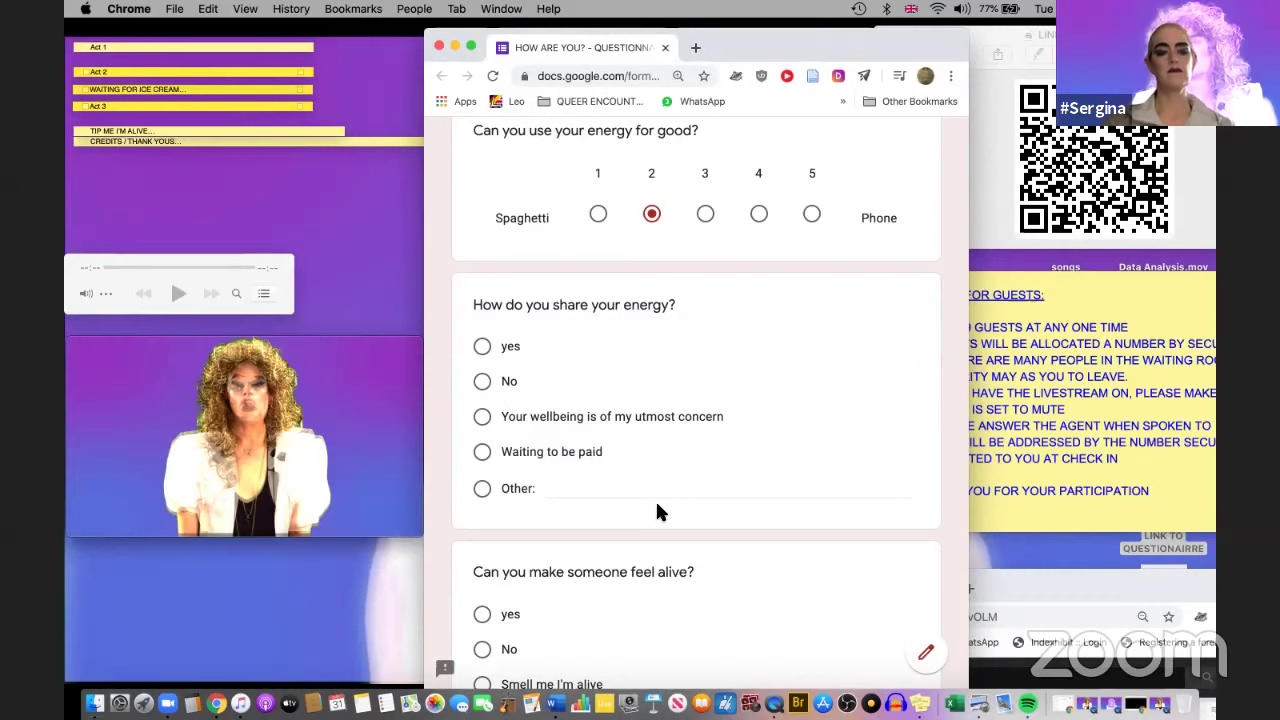
{"action": "left_click", "coordinate": [489, 386]}
Step: Answer "Can you make someone feel alive?" with "Smell me I'm alive"
{"action": "scroll", "coordinate": [594, 452], "scroll_direction": "down", "scroll_amount": 5}
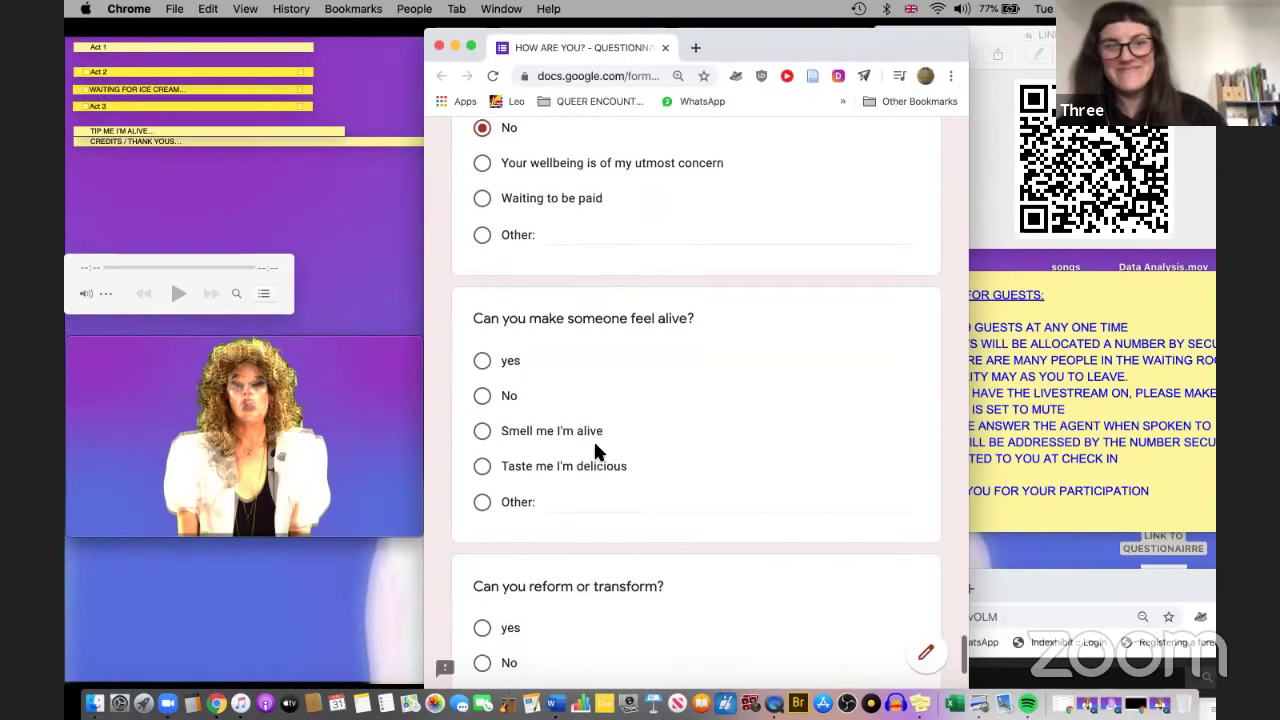
{"action": "scroll", "coordinate": [594, 452], "scroll_direction": "down", "scroll_amount": 1}
{"action": "scroll", "coordinate": [594, 452], "scroll_direction": "up", "scroll_amount": 1}
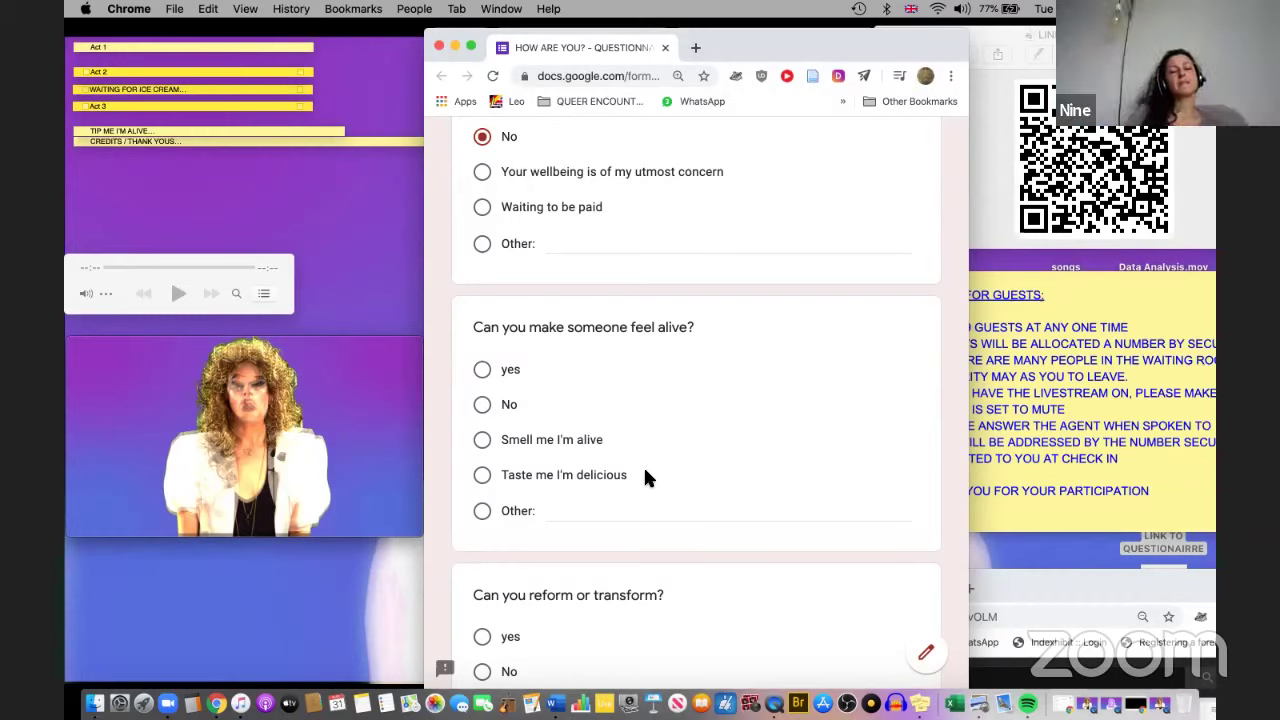
{"action": "left_click", "coordinate": [484, 440]}
Step: Answer "Can you reform or transform?" with Other, entering "Transformation parents first", and submit the questionnaire
{"action": "scroll", "coordinate": [584, 493], "scroll_direction": "down", "scroll_amount": 3}
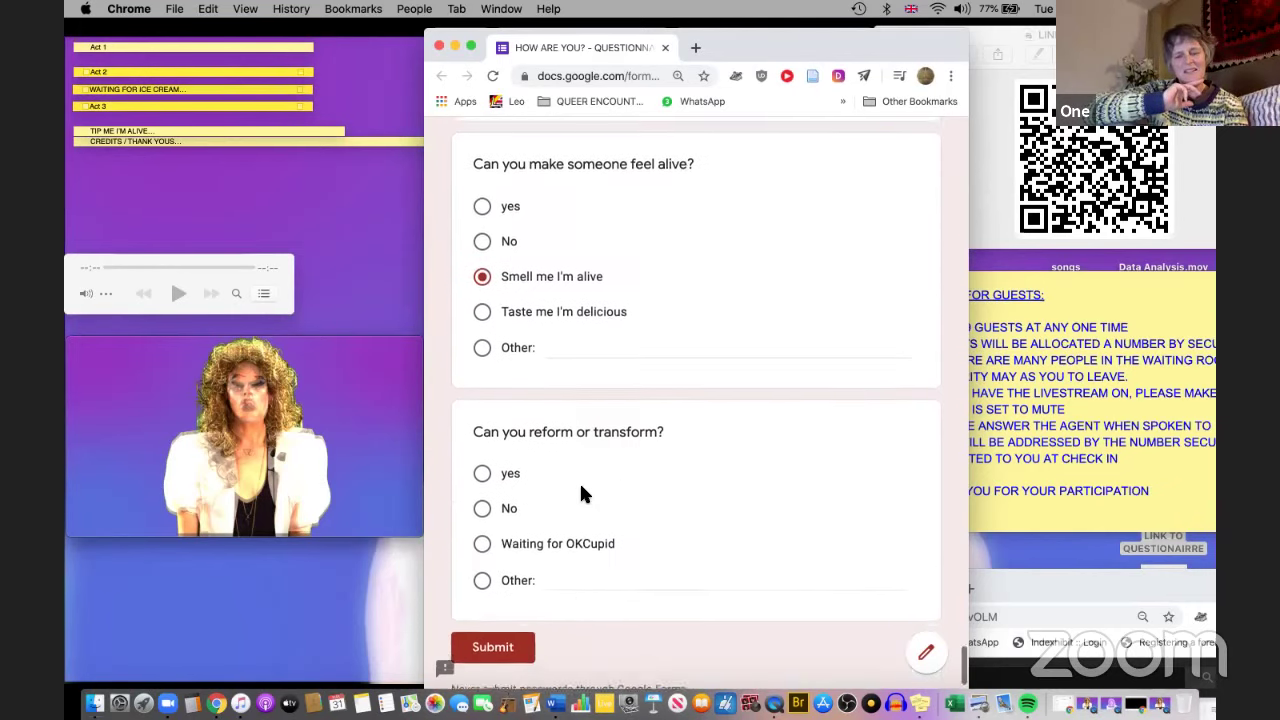
{"action": "scroll", "coordinate": [584, 493], "scroll_direction": "down", "scroll_amount": 2}
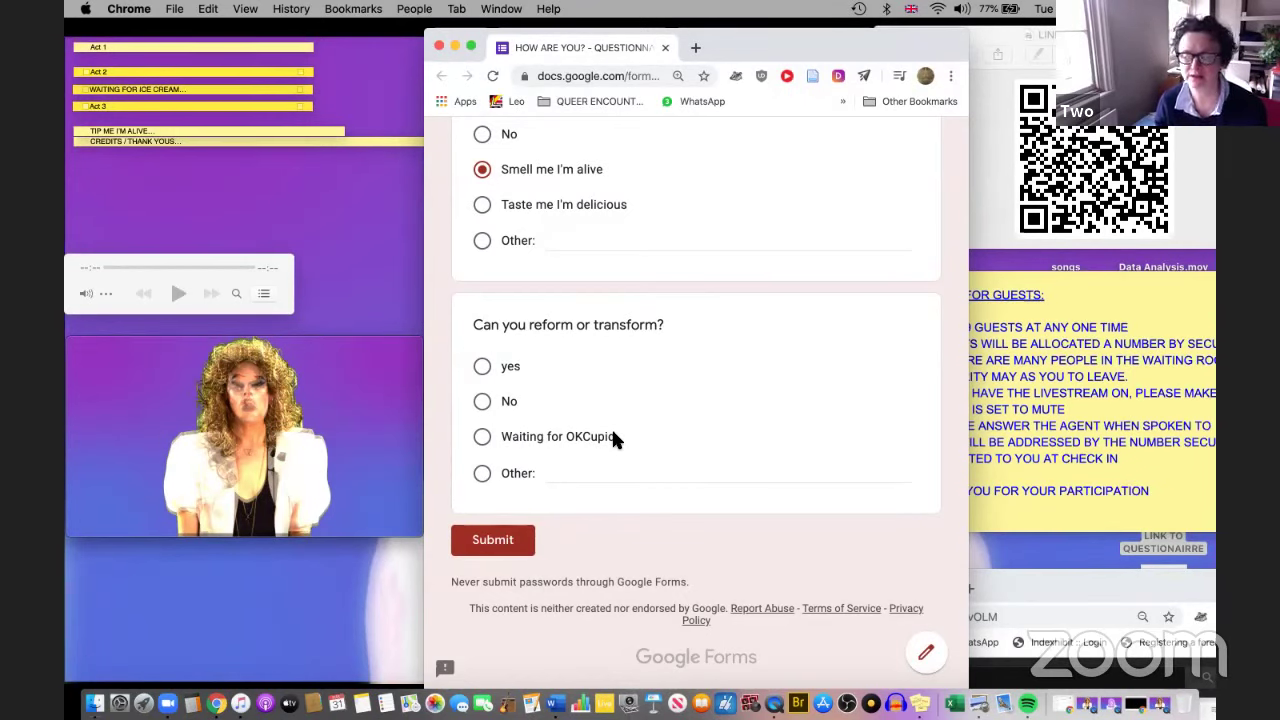
{"action": "left_click", "coordinate": [481, 474]}
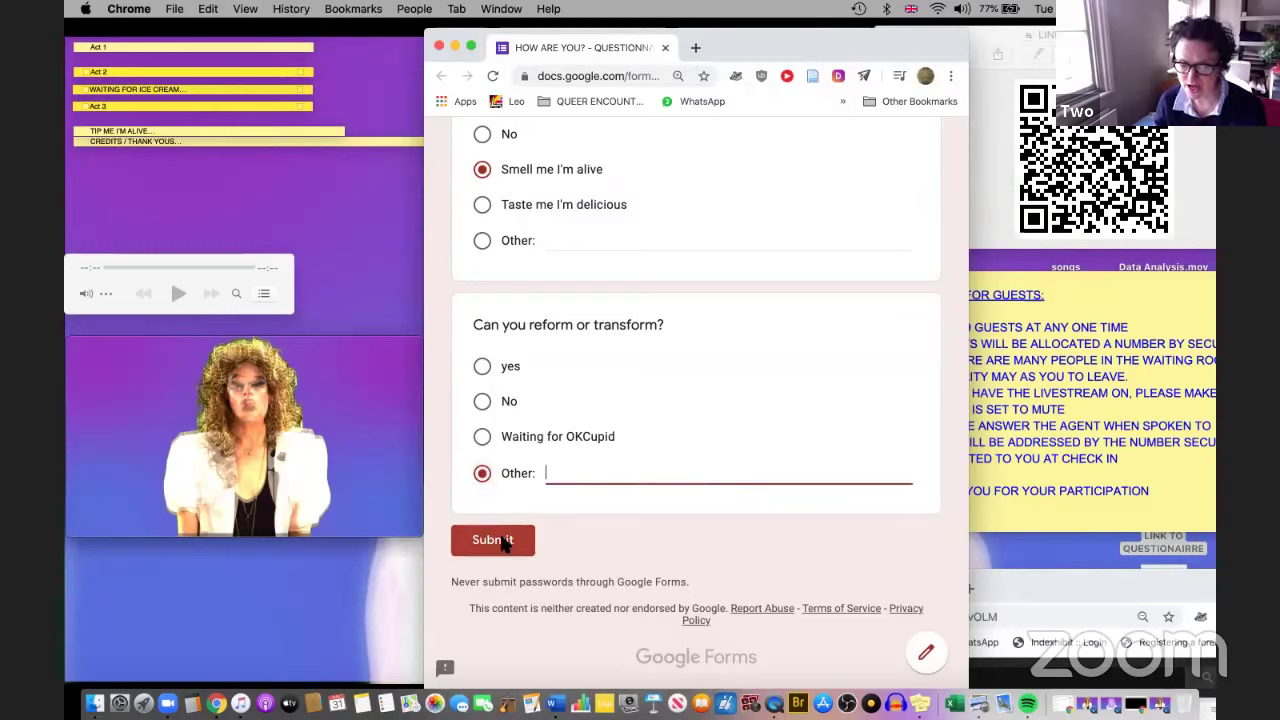
{"action": "type", "text": "Transformatoin"}
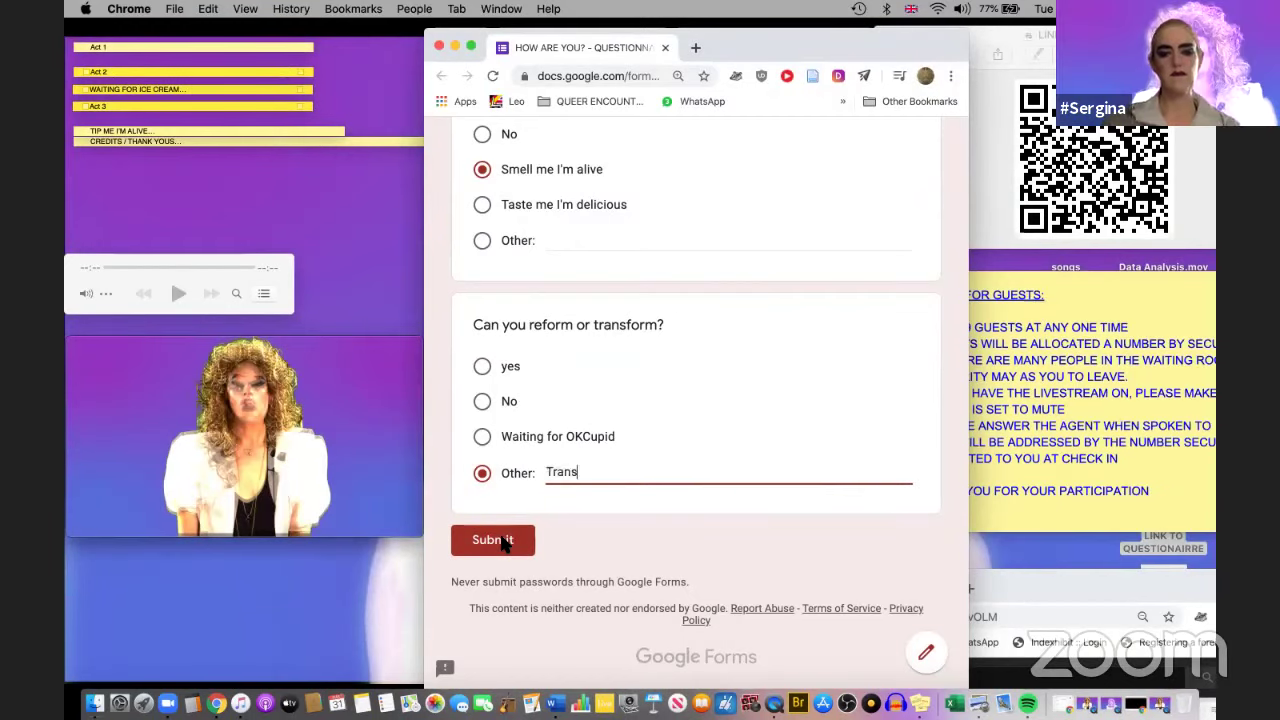
{"action": "key", "text": "BackSpace"}
{"action": "key", "text": "BackSpace"}
{"action": "key", "text": "BackSpace"}
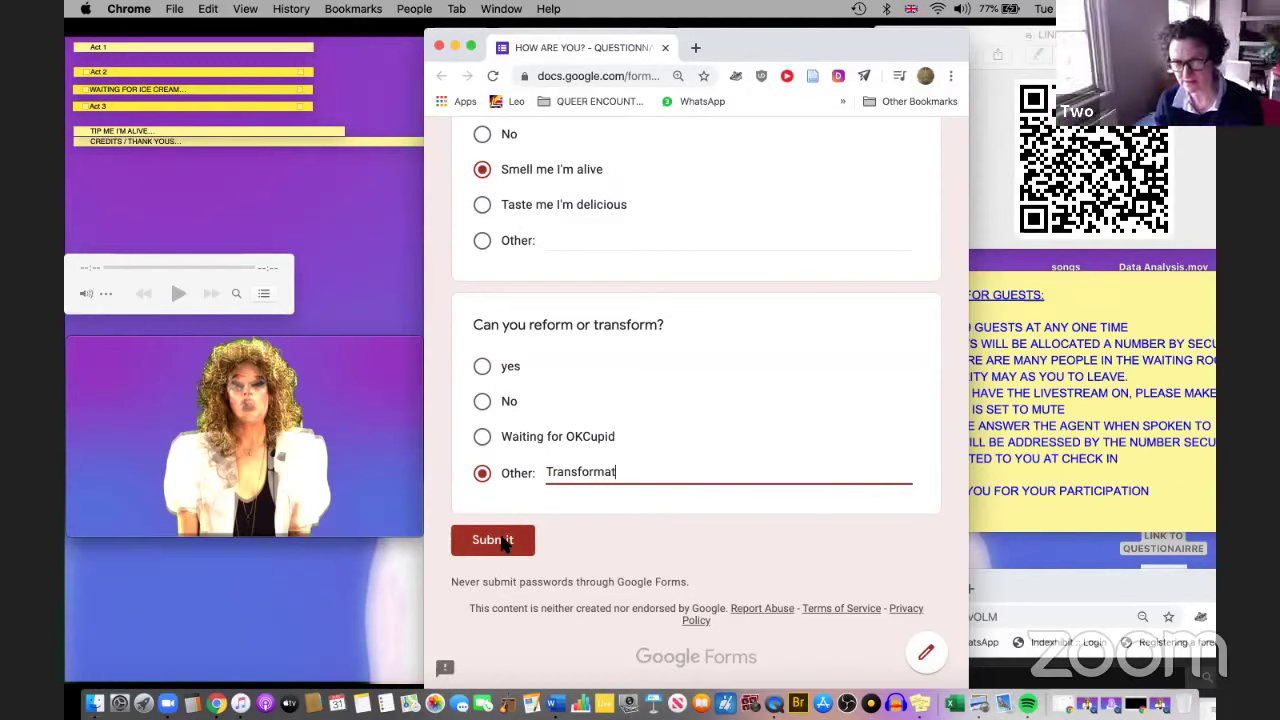
{"action": "type", "text": "ion parents first"}
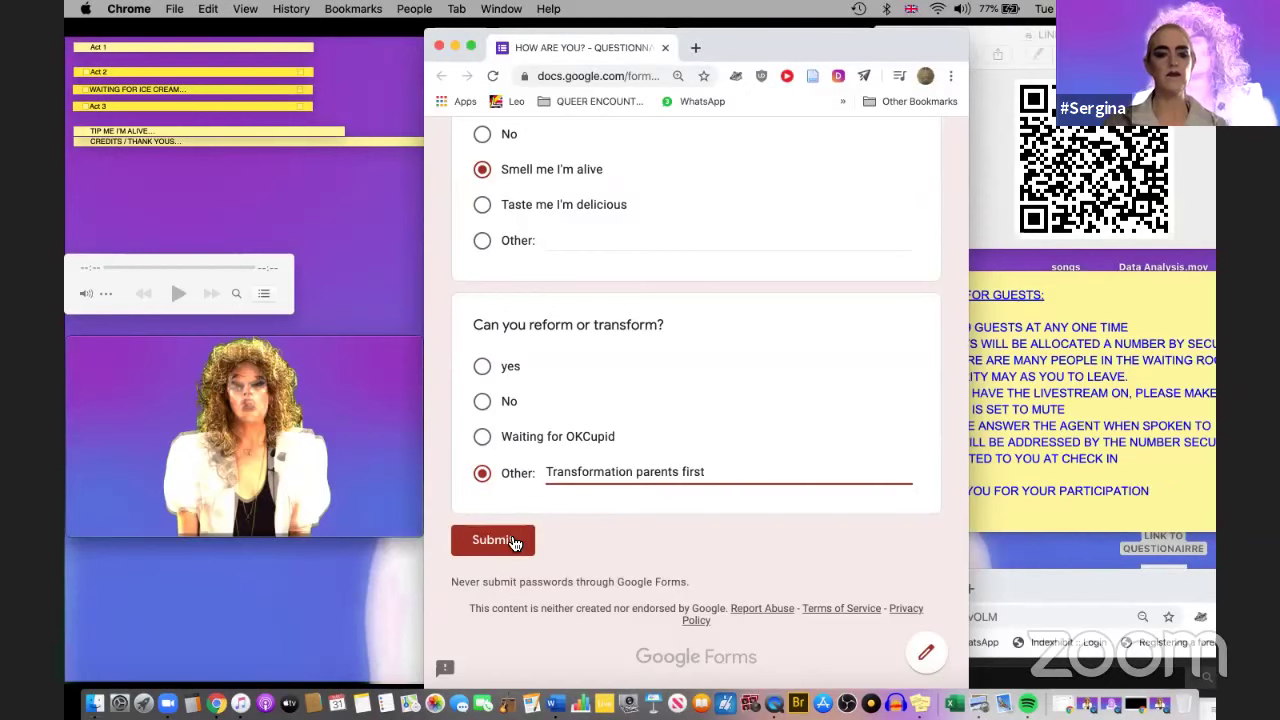
{"action": "left_click", "coordinate": [512, 540]}
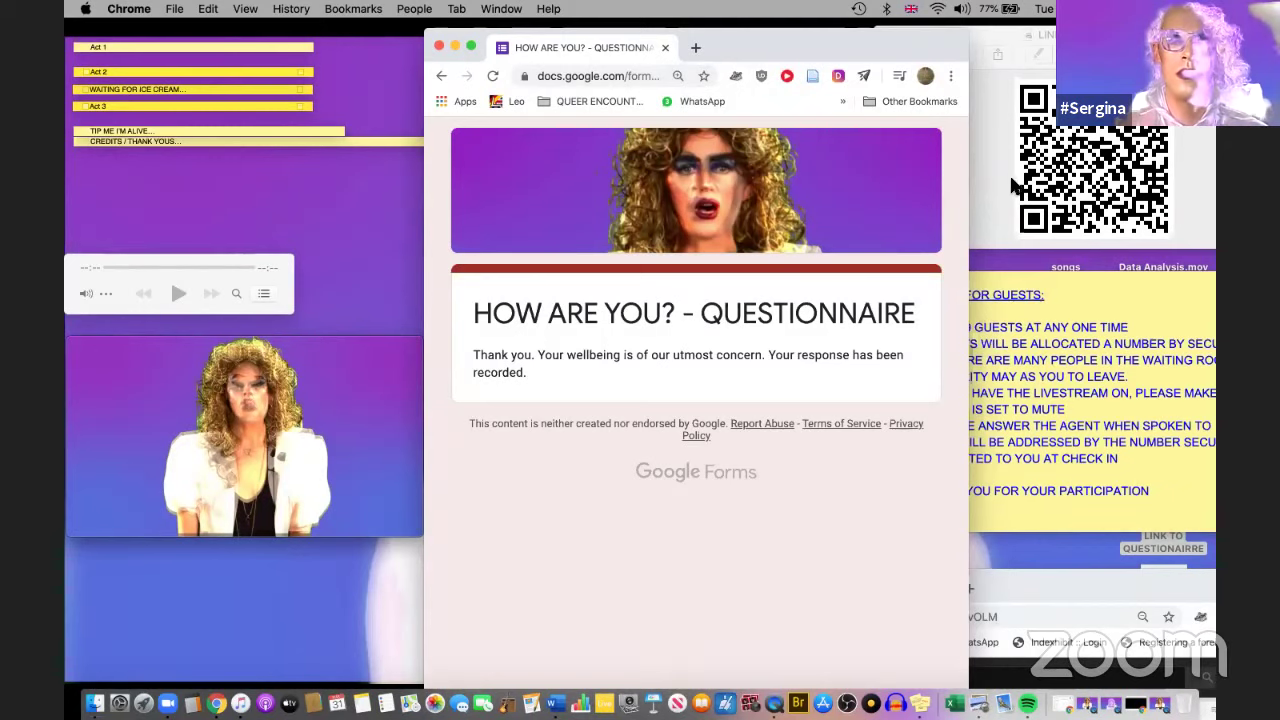
Step: Bring the QR code window forward and rearrange it and the questionnaire window so the code stays uncovered
{"action": "left_click", "coordinate": [982, 190]}
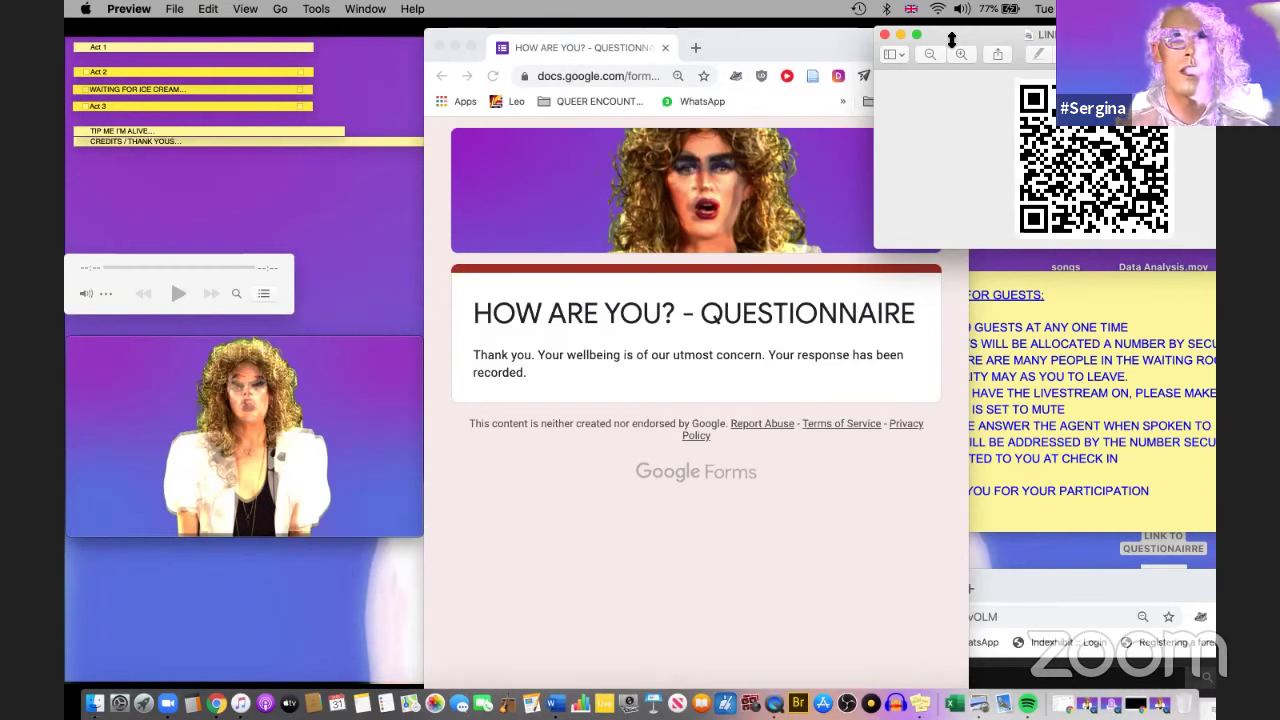
{"action": "left_click_drag", "start_coordinate": [950, 38], "coordinate": [910, 124]}
Step: Return from the confirmation page to the blank questionnaire form and copy its full web address
{"action": "left_click", "coordinate": [621, 158]}
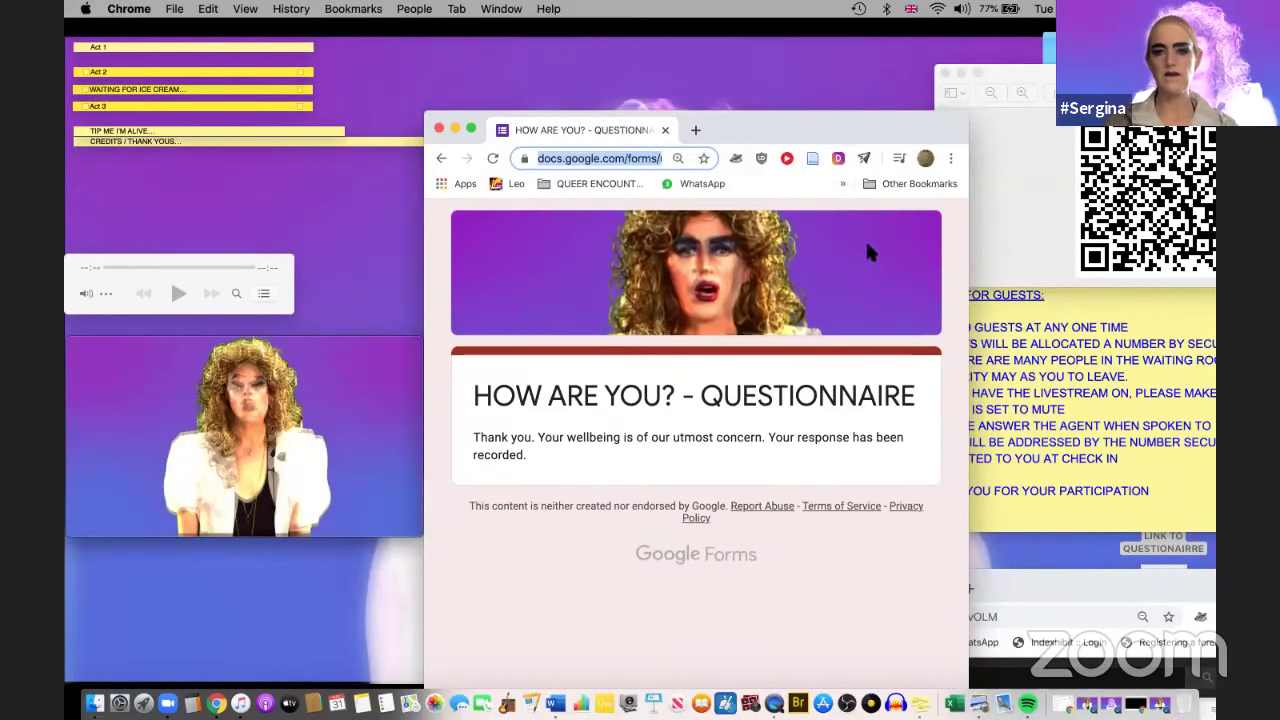
{"action": "left_click", "coordinate": [443, 158]}
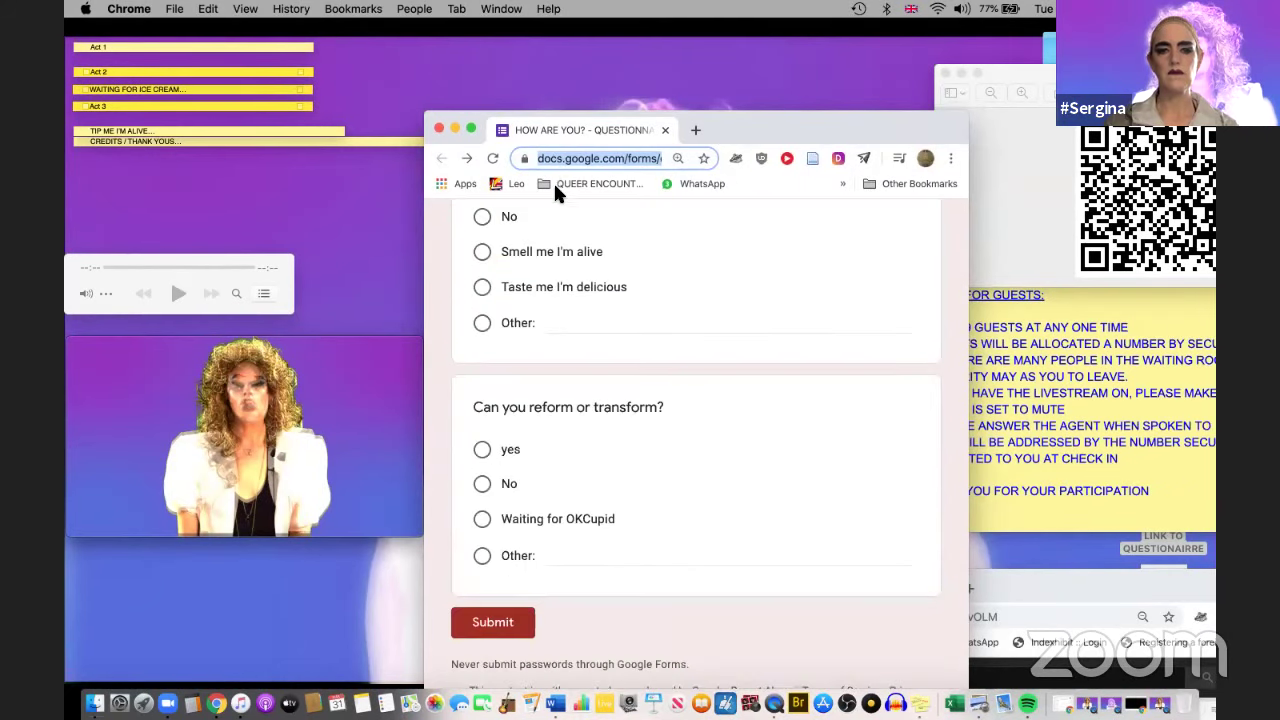
{"action": "left_click", "coordinate": [585, 157]}
{"action": "key", "text": "super+shift+Right"}
Step: Open facebook.com in a new browser tab and move the browser window up the desktop
{"action": "left_click", "coordinate": [697, 133]}
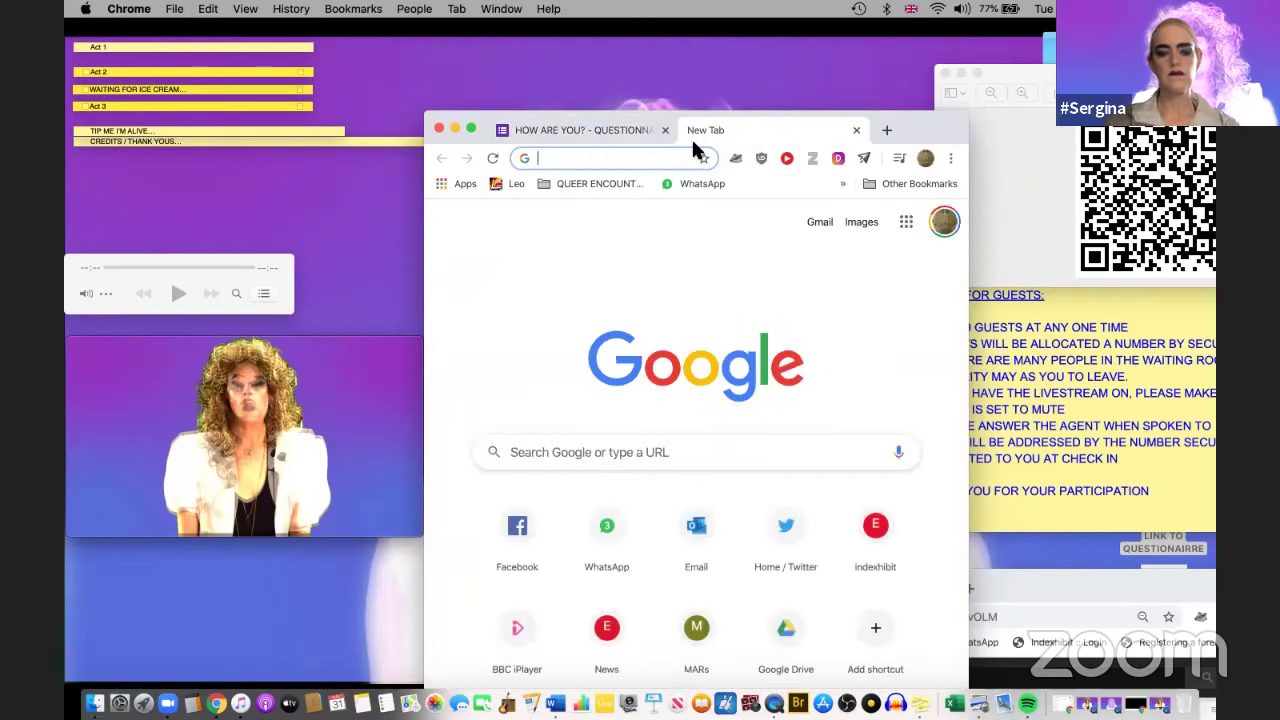
{"action": "type", "text": "a"}
{"action": "key", "text": "BackSpace"}
{"action": "key", "text": "BackSpace"}
{"action": "type", "text": "facebook.com"}
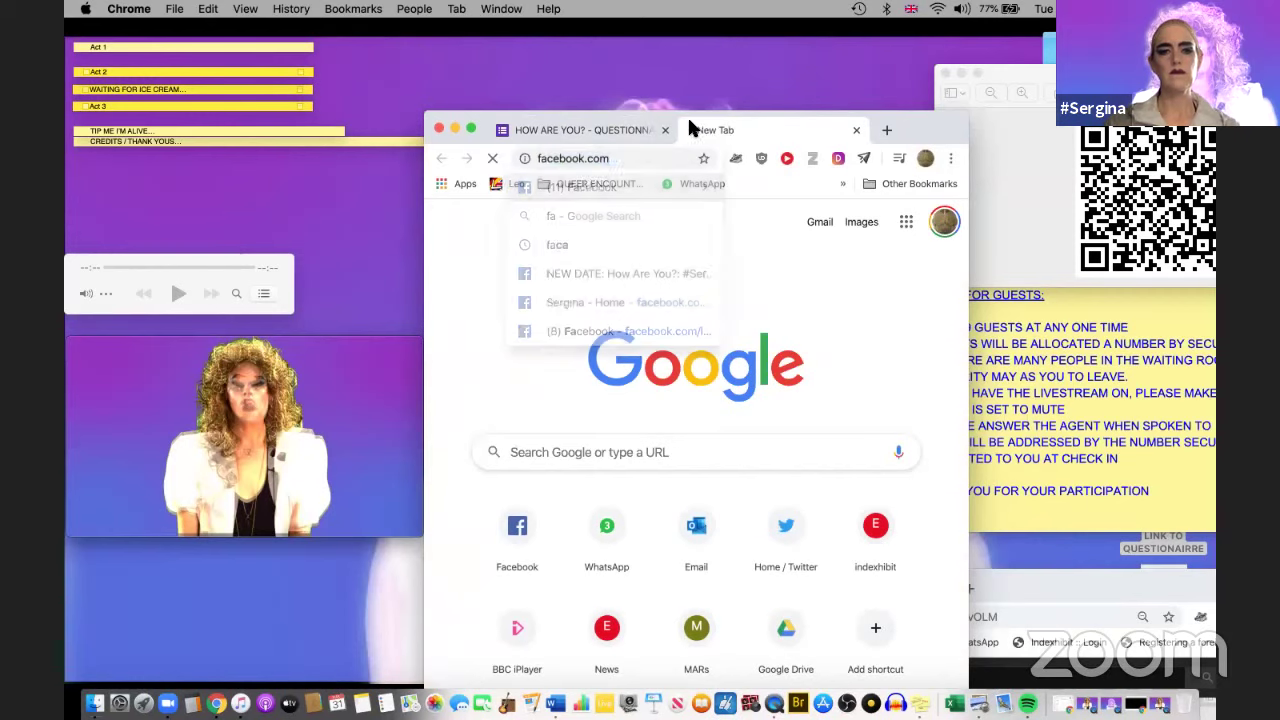
{"action": "key", "text": "Return"}
{"action": "left_click_drag", "start_coordinate": [895, 114], "coordinate": [893, 22]}
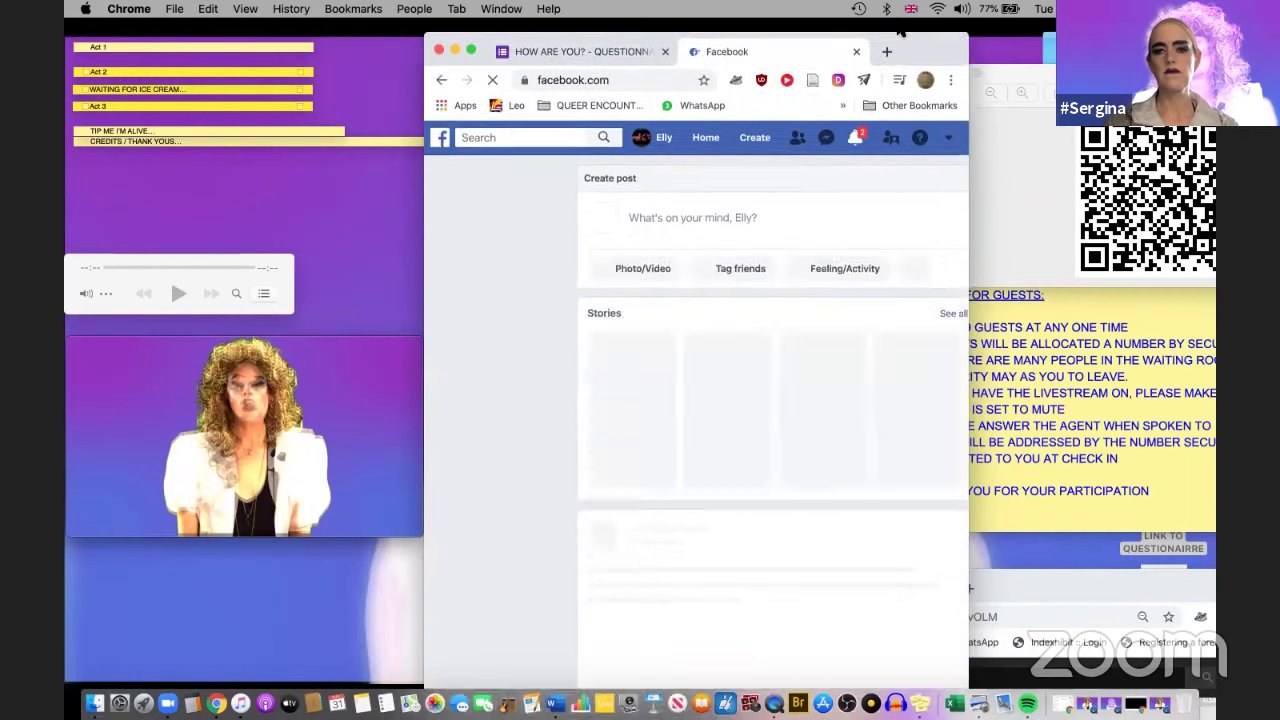
Step: Search Facebook for "new date" and open the "NEW DATE: How Are You?" live digital soap opera event
{"action": "left_click", "coordinate": [543, 122]}
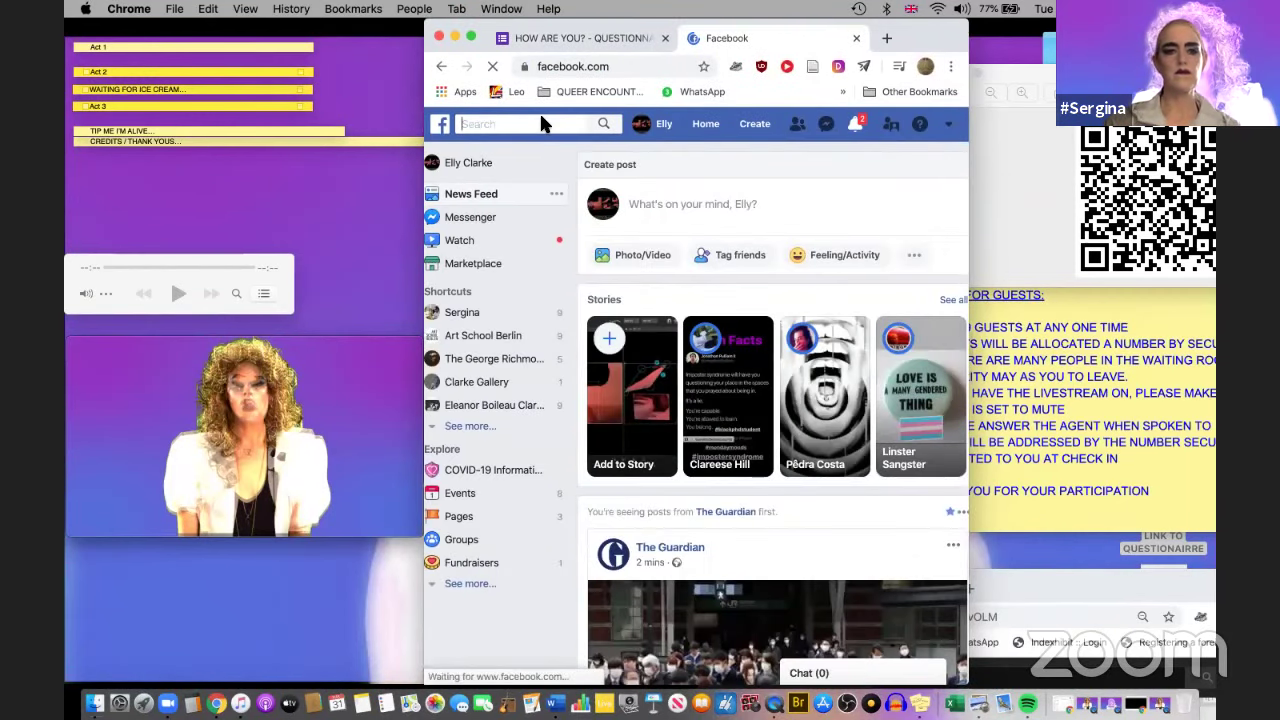
{"action": "type", "text": "new date"}
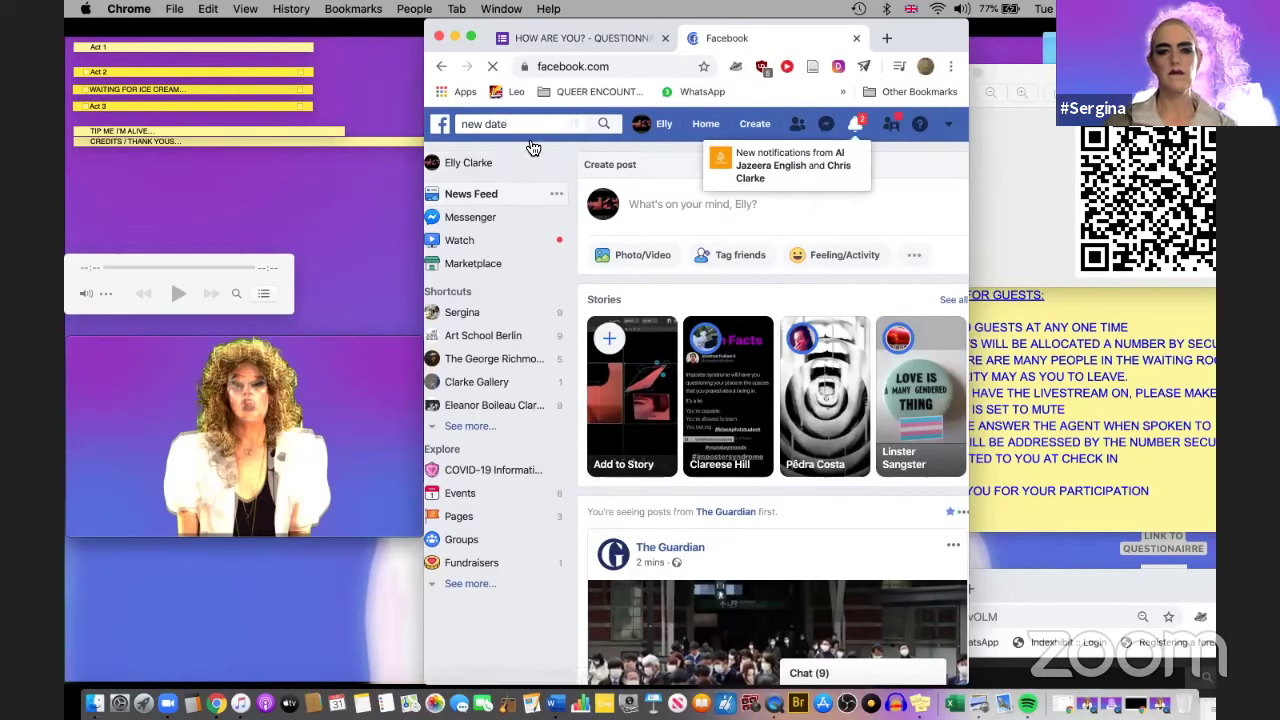
{"action": "left_click", "coordinate": [535, 135]}
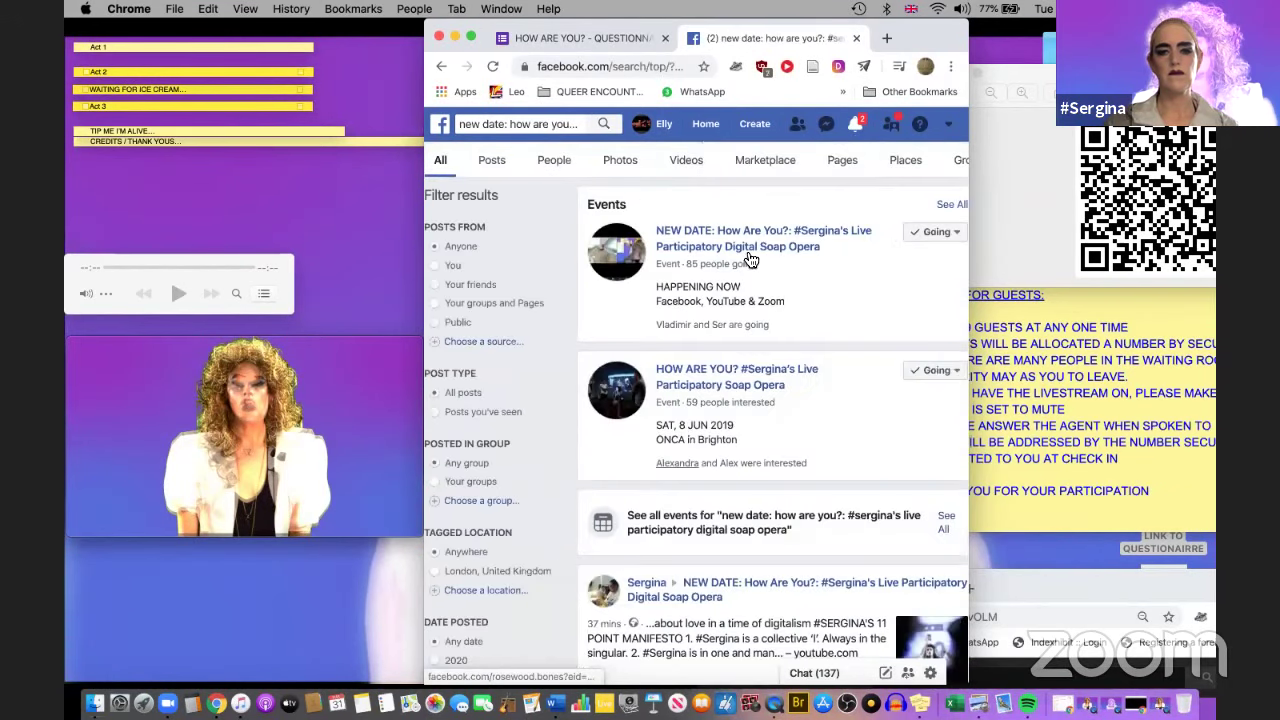
{"action": "left_click", "coordinate": [748, 254]}
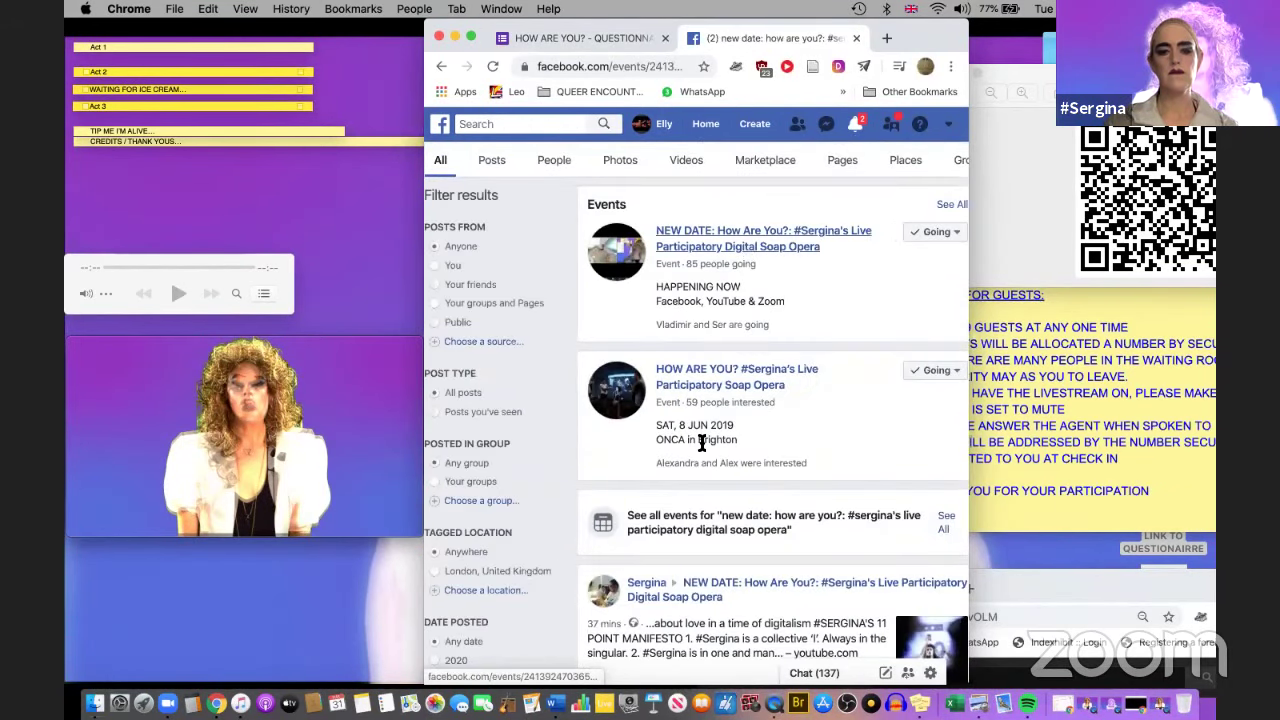
Step: Write an event post reading "Link to Questionnairre:" followed by the copied form link, and publish it
{"action": "scroll", "coordinate": [700, 440], "scroll_direction": "down", "scroll_amount": 5}
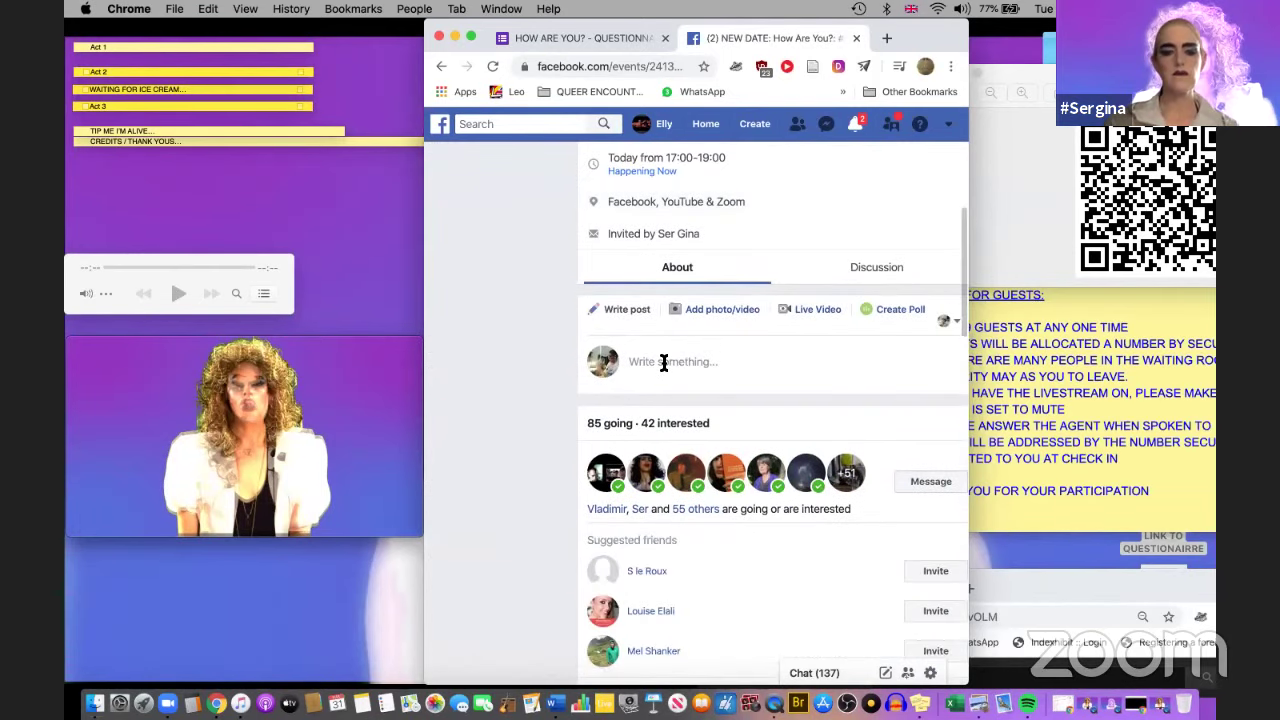
{"action": "left_click", "coordinate": [664, 360]}
{"action": "type", "text": "Link"}
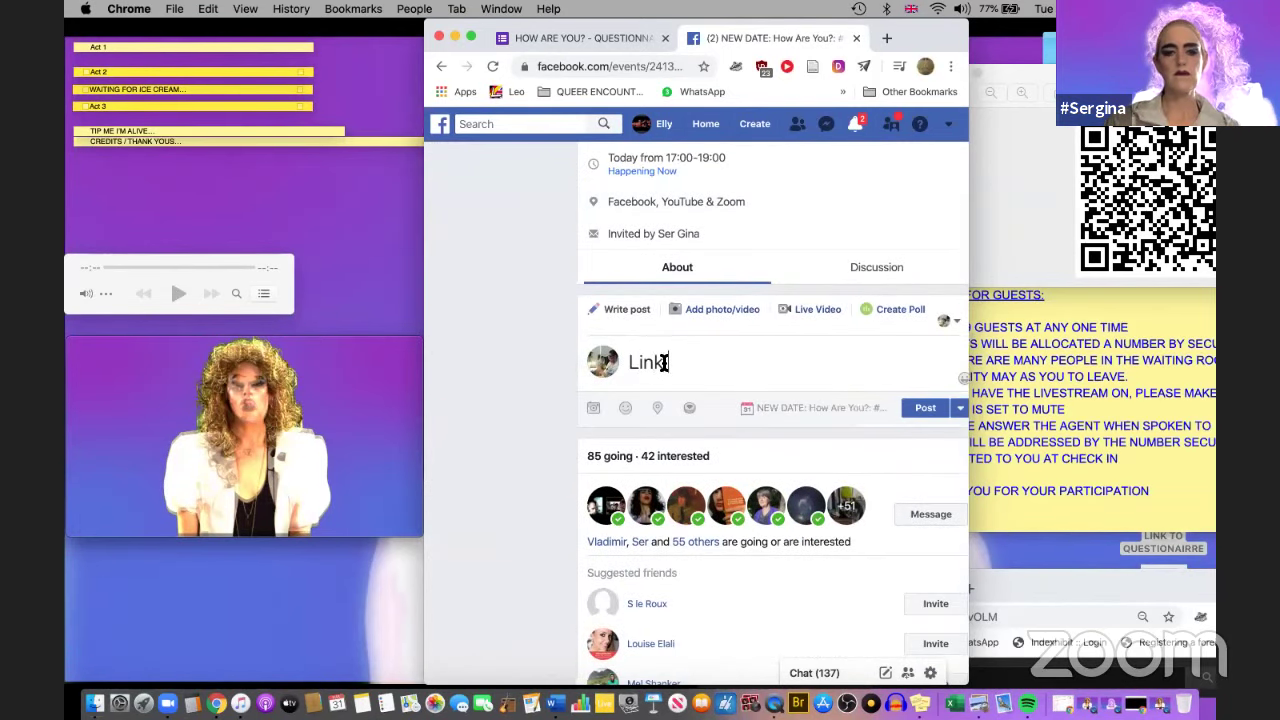
{"action": "type", "text": " to Questionnai"}
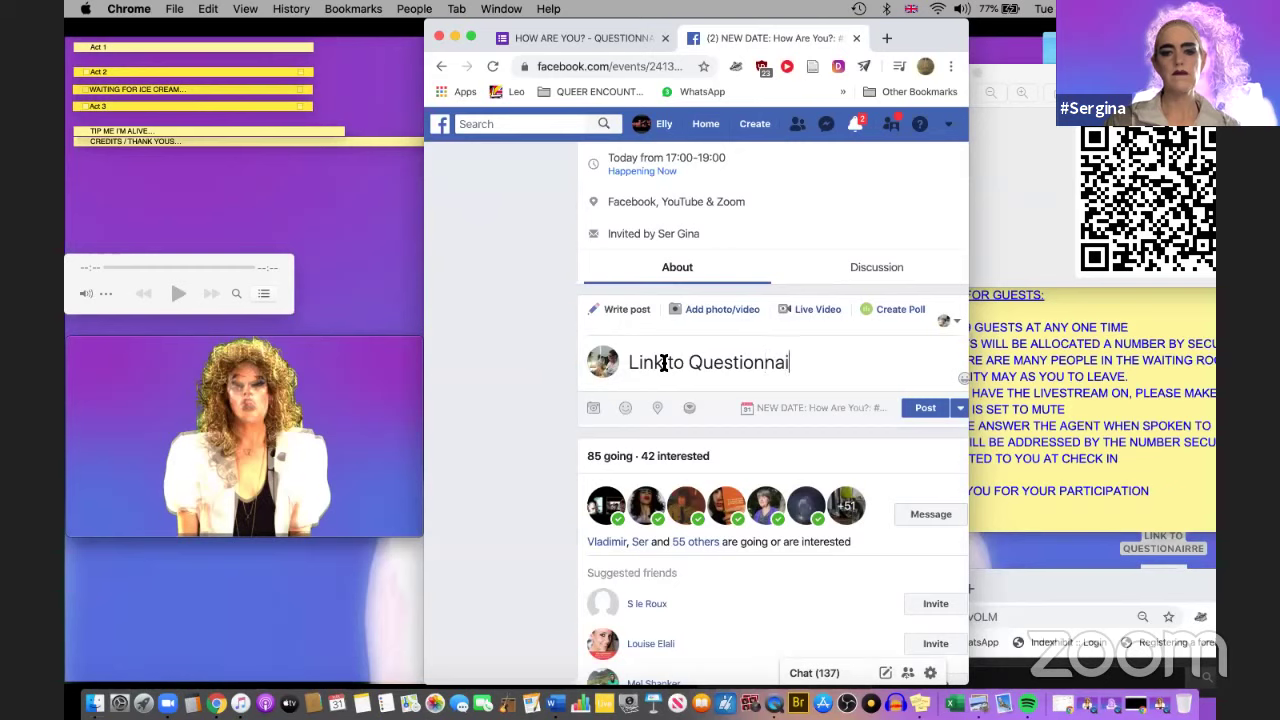
{"action": "type", "text": "re:"}
{"action": "key", "text": "Return"}
{"action": "key", "text": "super+v"}
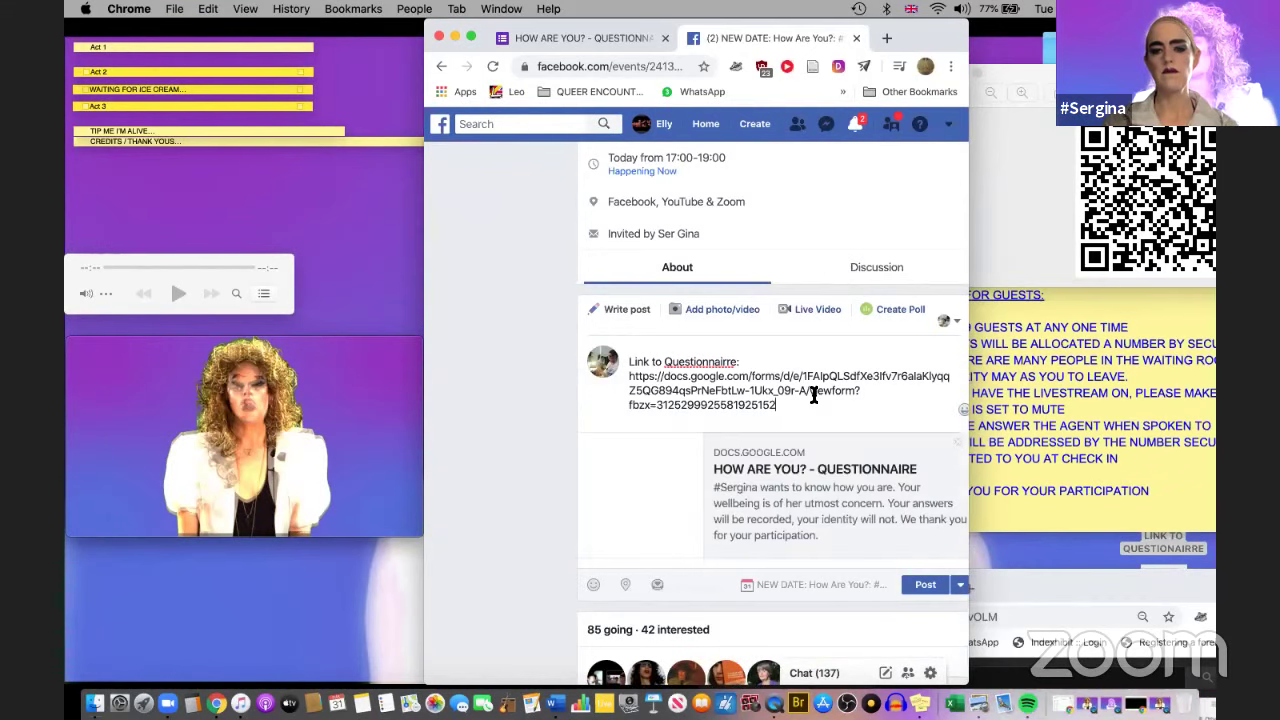
{"action": "left_click", "coordinate": [925, 584]}
Step: Move the browser window down, then close the Facebook event tab and agree to leave the site
{"action": "left_click_drag", "start_coordinate": [922, 38], "coordinate": [927, 154]}
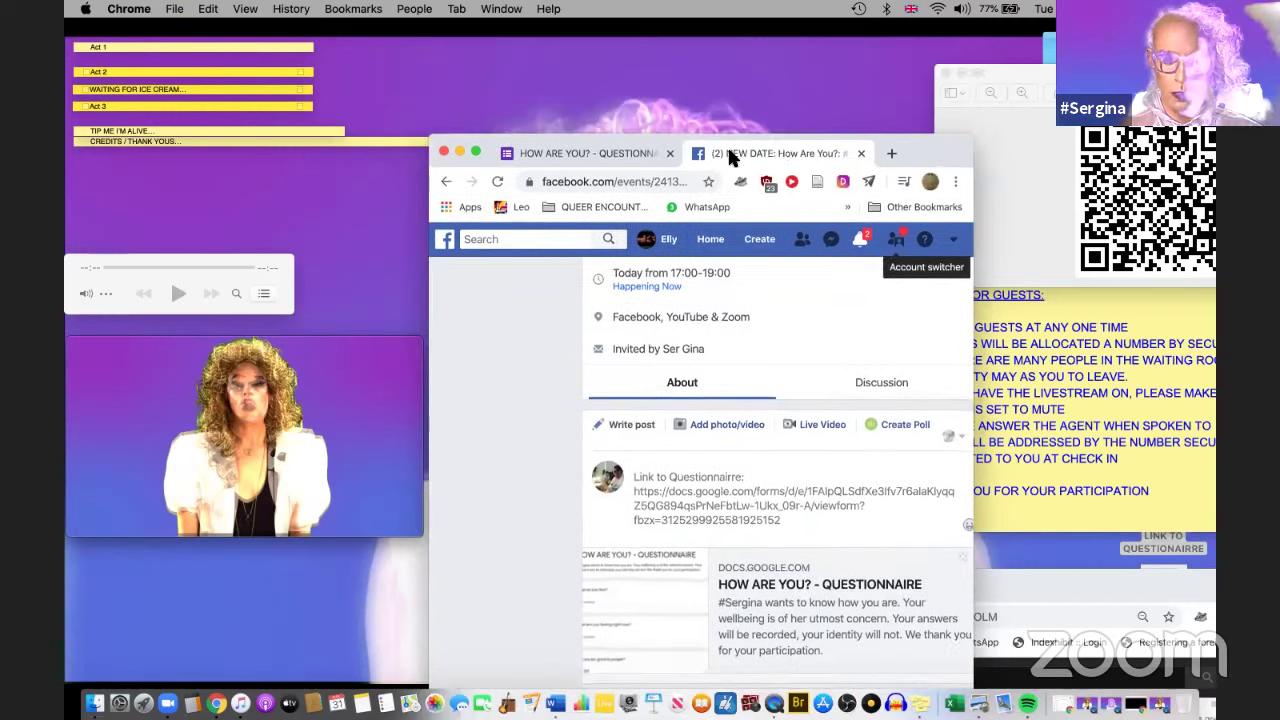
{"action": "left_click", "coordinate": [859, 152]}
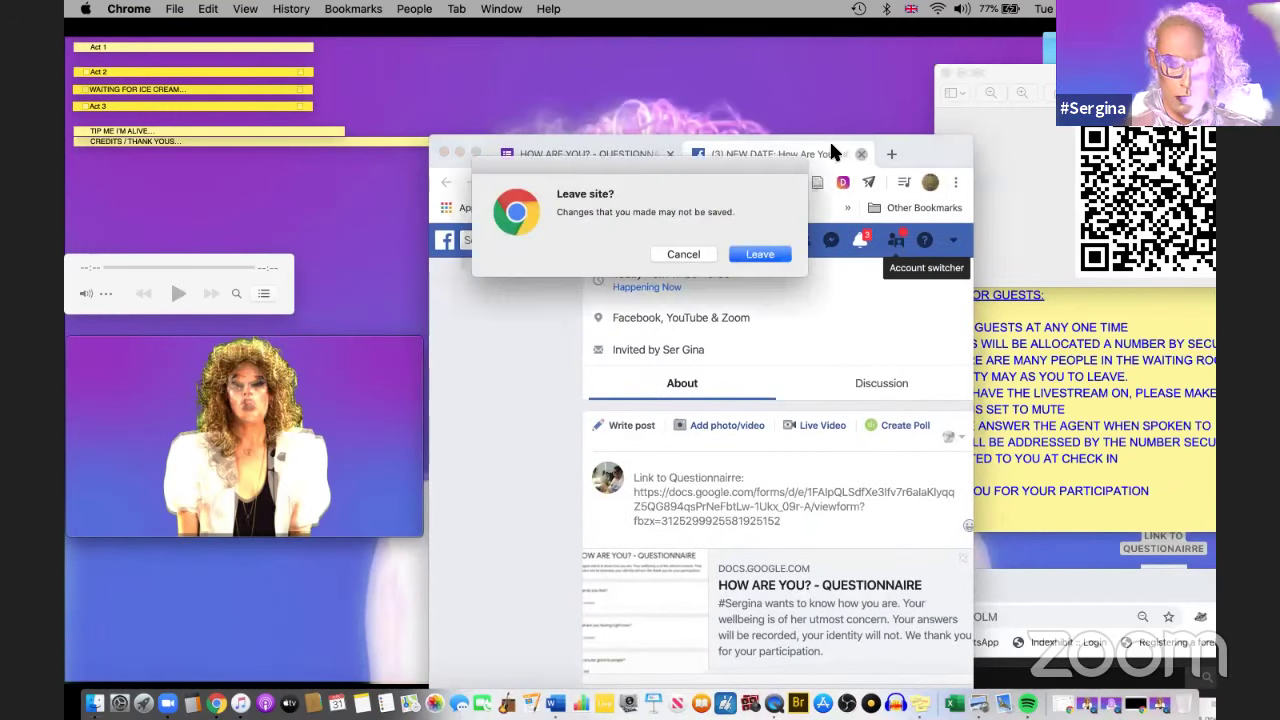
{"action": "left_click", "coordinate": [767, 253]}
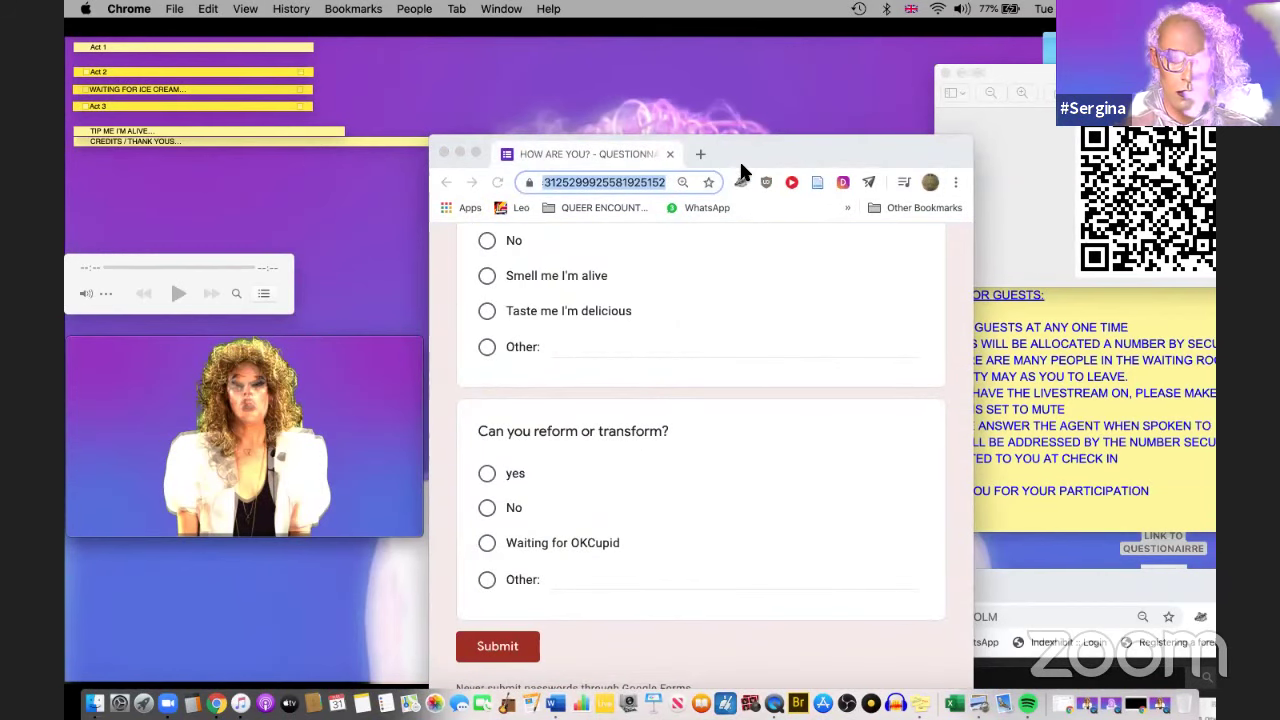
Step: Clear the browser window away, switch to the "AIRDROP WITH CREDITS" video in QuickTime Player and play it
{"action": "left_click", "coordinate": [741, 172]}
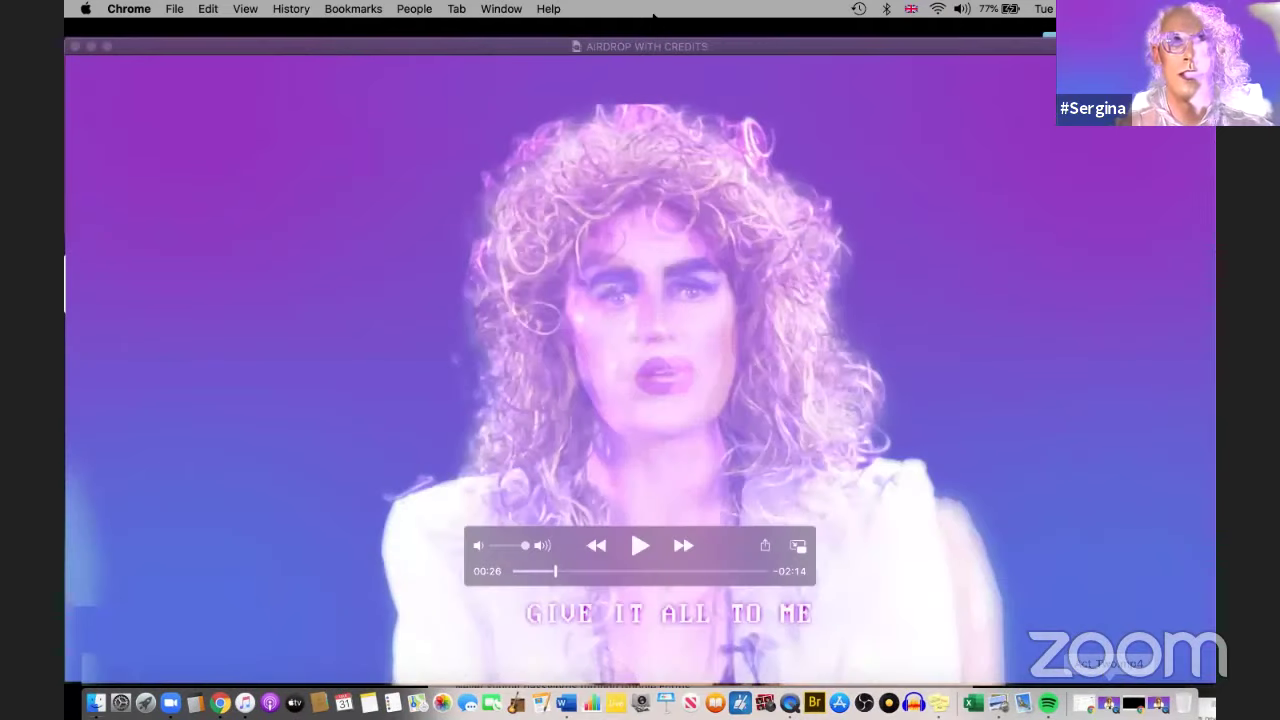
{"action": "left_click", "coordinate": [634, 42]}
{"action": "key", "text": "space"}
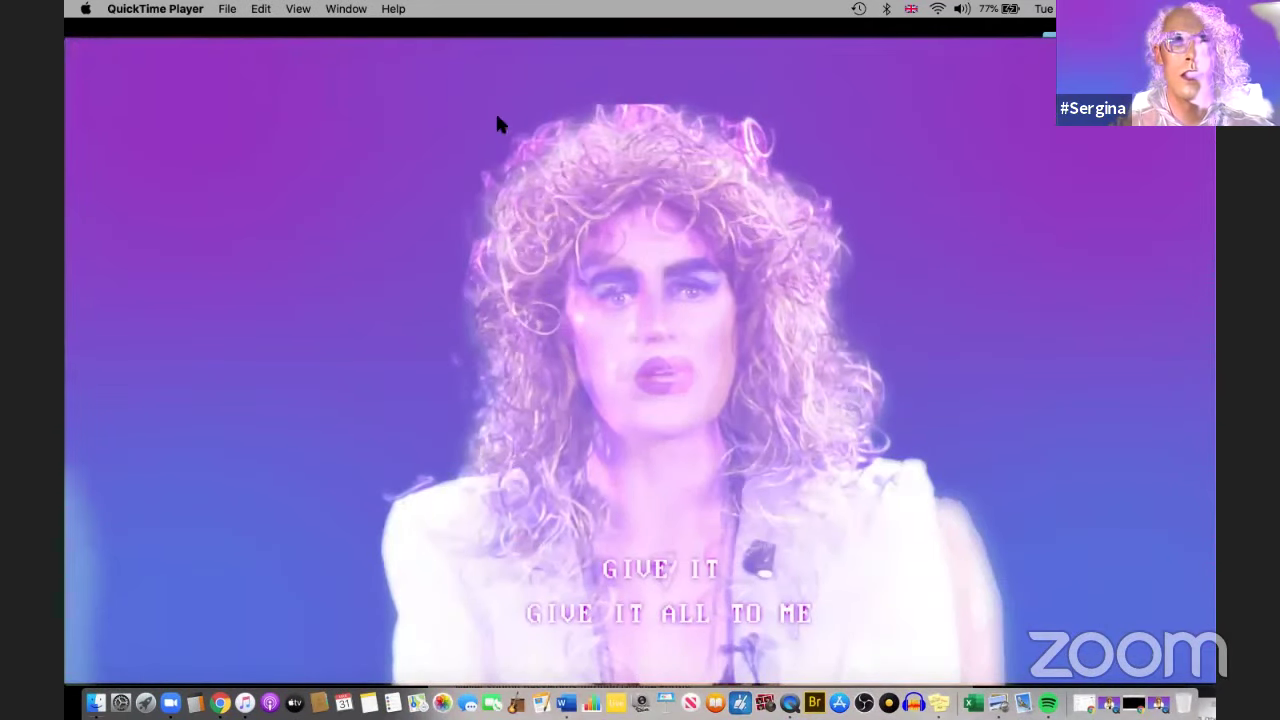